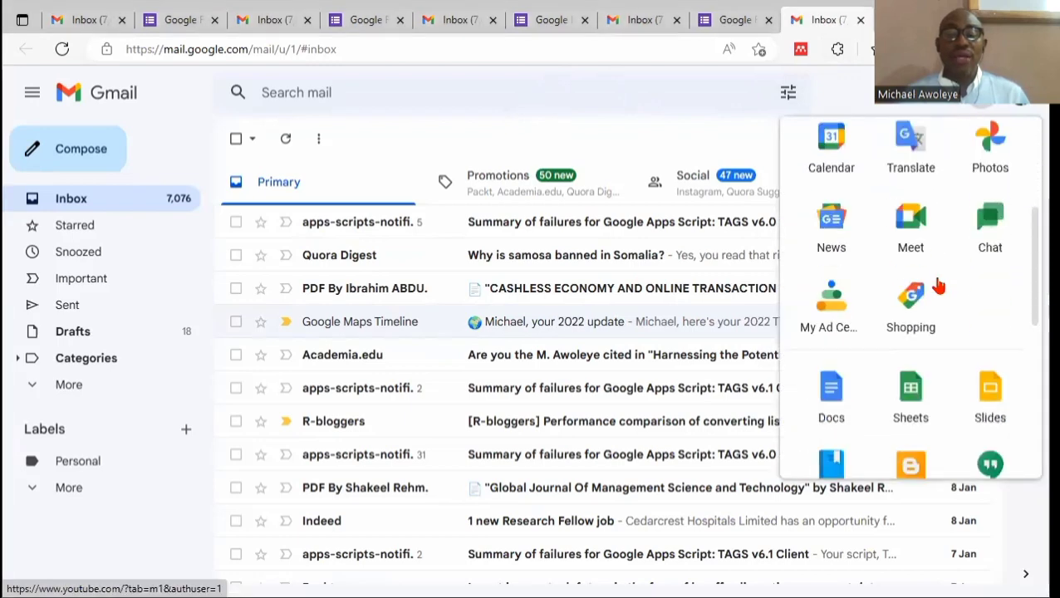
Step: Switch from Gmail to Google Forms, expand the template gallery and create a new blank form
{"action": "scroll", "coordinate": [937, 283], "scroll_direction": "down", "scroll_amount": 5}
{"action": "scroll", "coordinate": [939, 285], "scroll_direction": "down", "scroll_amount": 2}
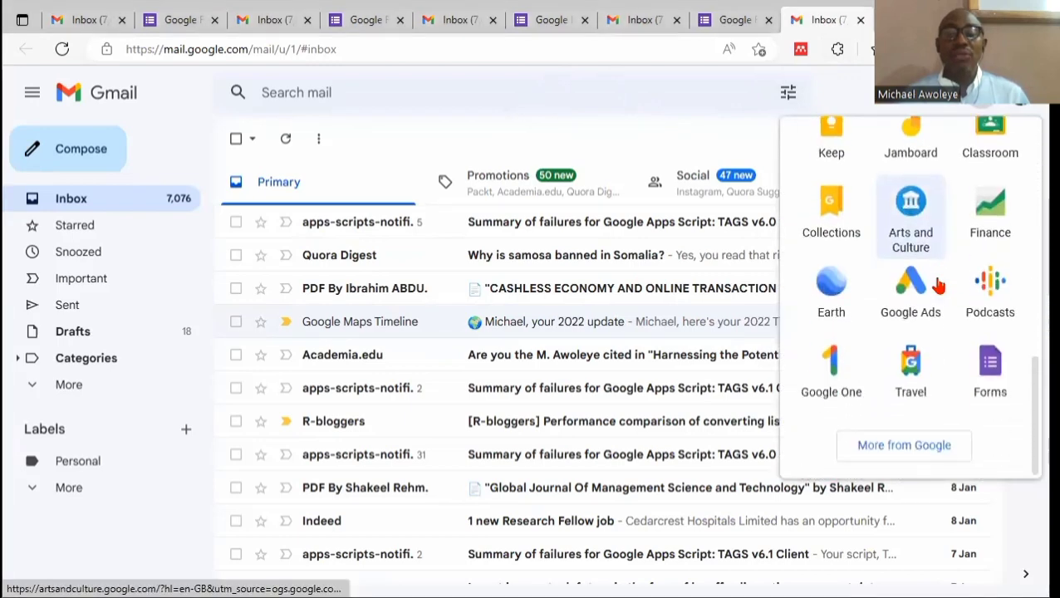
{"action": "left_click", "coordinate": [997, 376]}
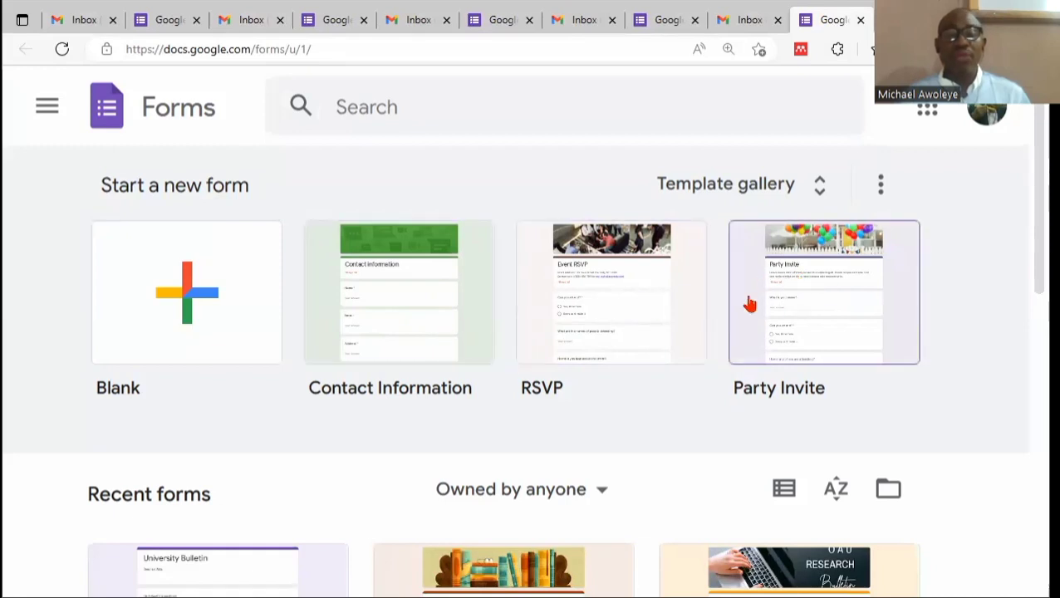
{"action": "left_click", "coordinate": [820, 200]}
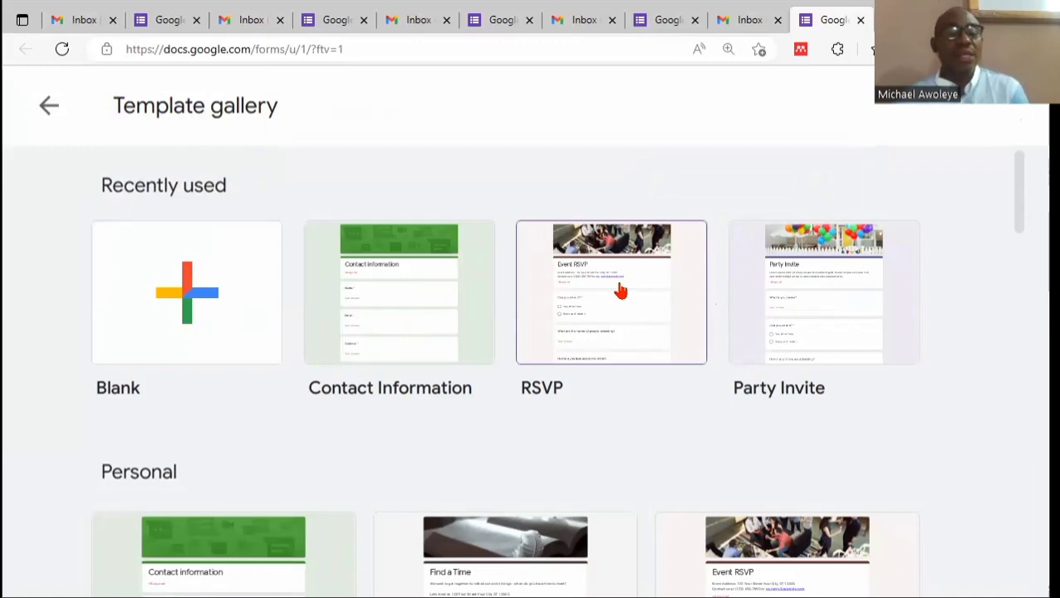
{"action": "left_click", "coordinate": [188, 291]}
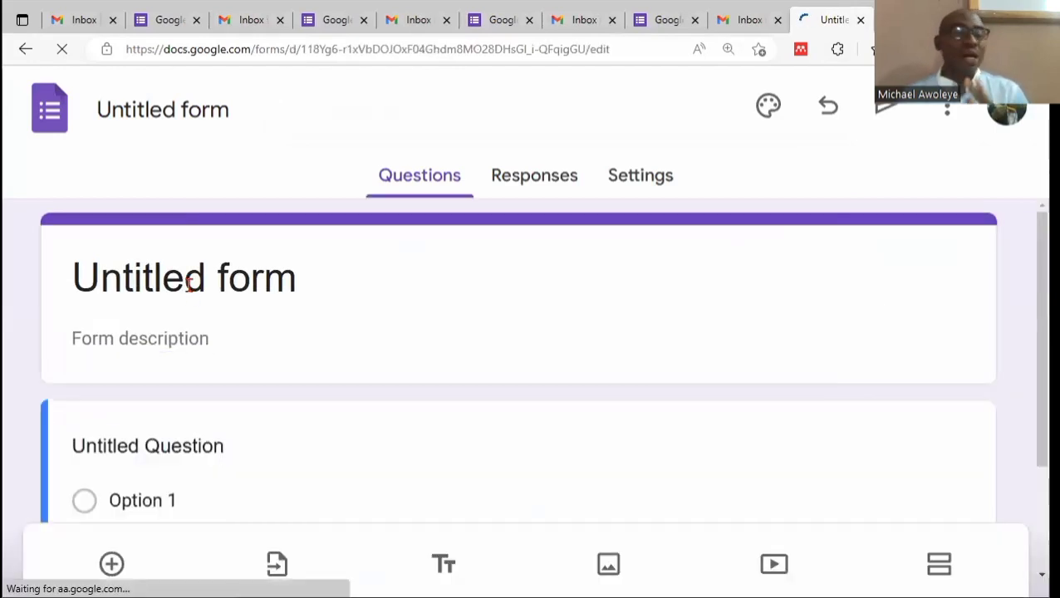
Step: Name the form file "Bulletin" and set the form's title to "University Bulletin"
{"action": "left_click", "coordinate": [233, 115]}
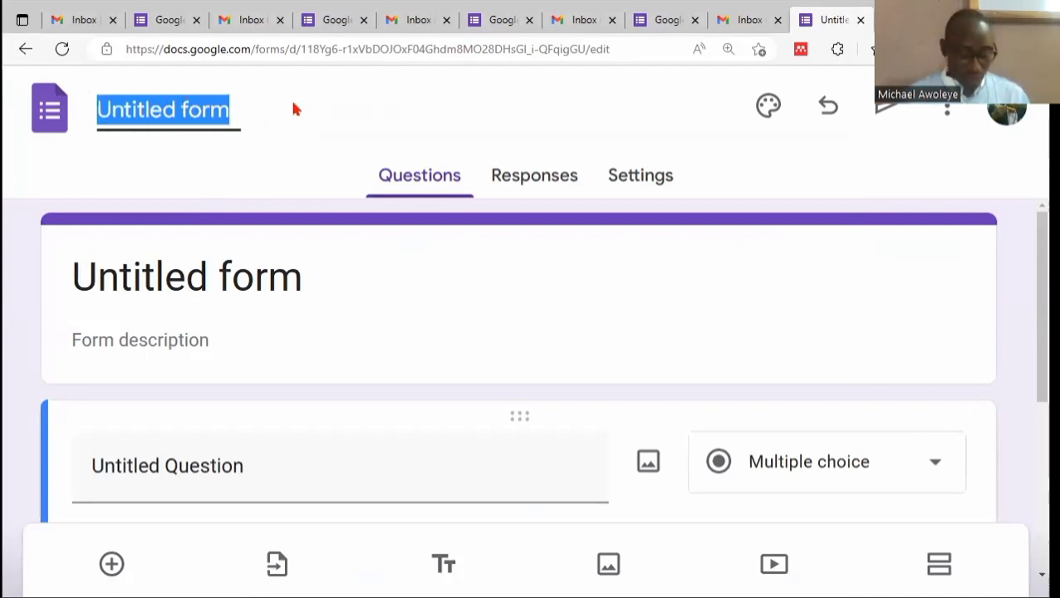
{"action": "type", "text": "Bulletin"}
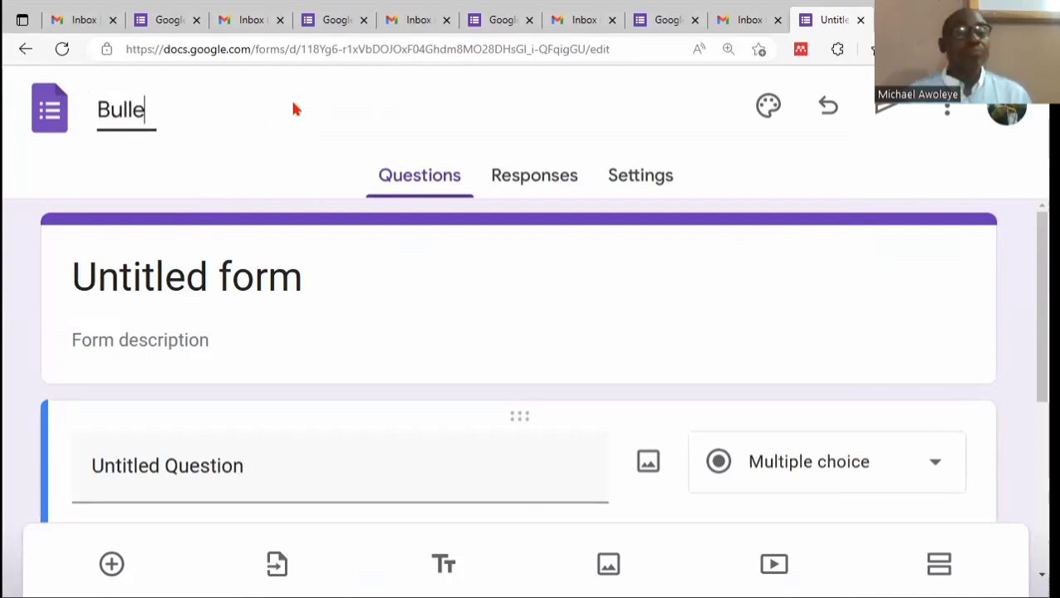
{"action": "left_click", "coordinate": [353, 281]}
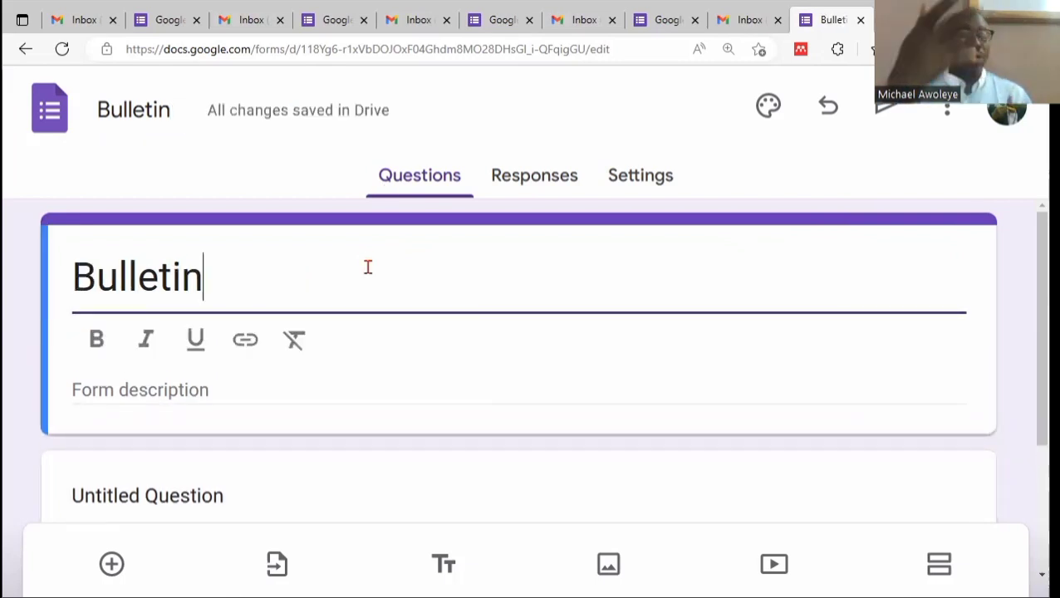
{"action": "key", "text": "Home"}
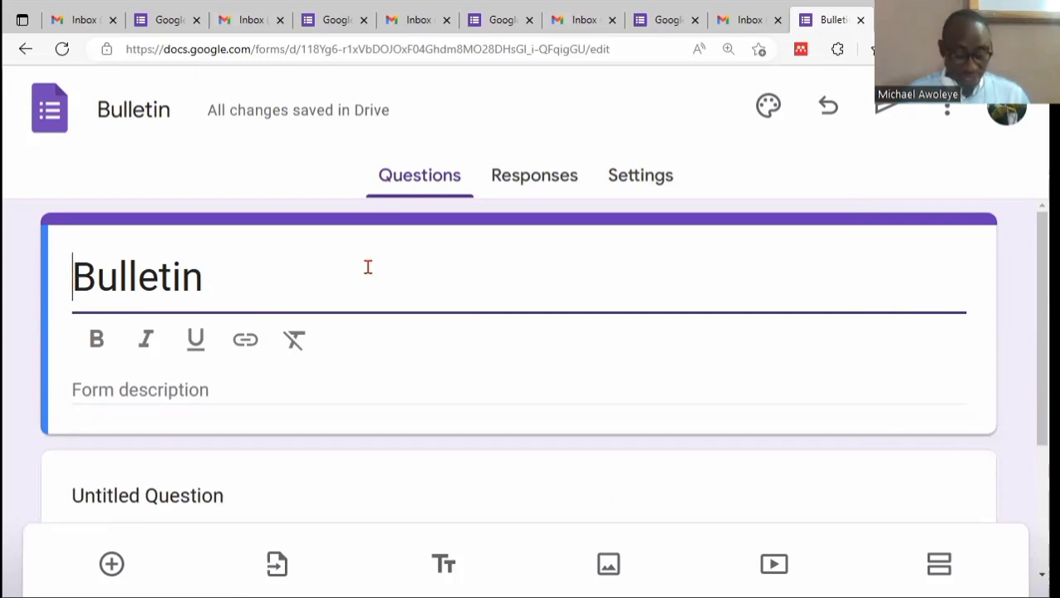
{"action": "type", "text": "University"}
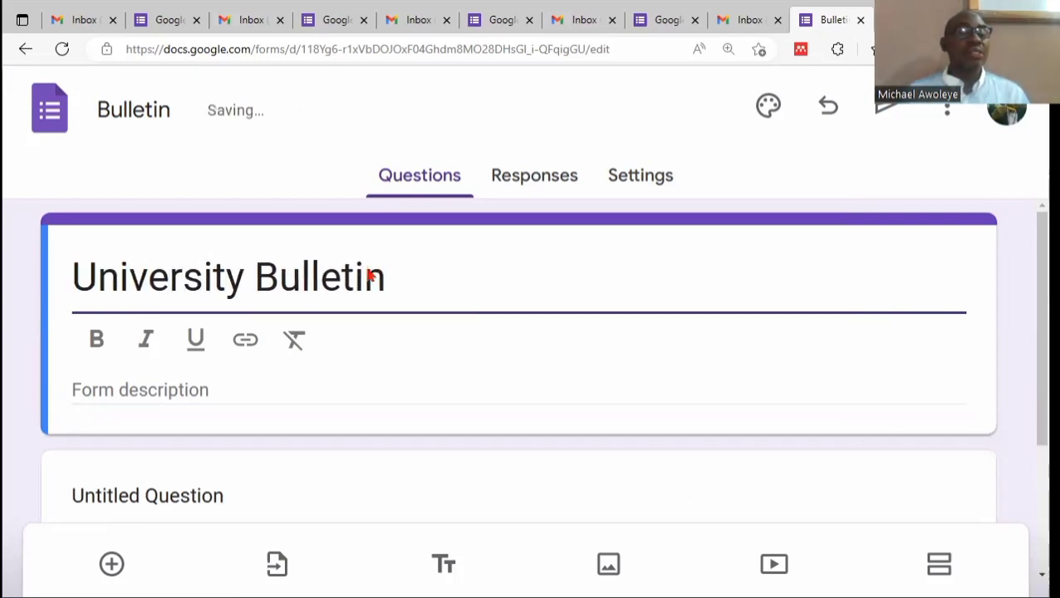
Step: Add a description saying the form collects data about research within the university and other academic information, ending with "Thank you" and the author's name
{"action": "left_click", "coordinate": [204, 388]}
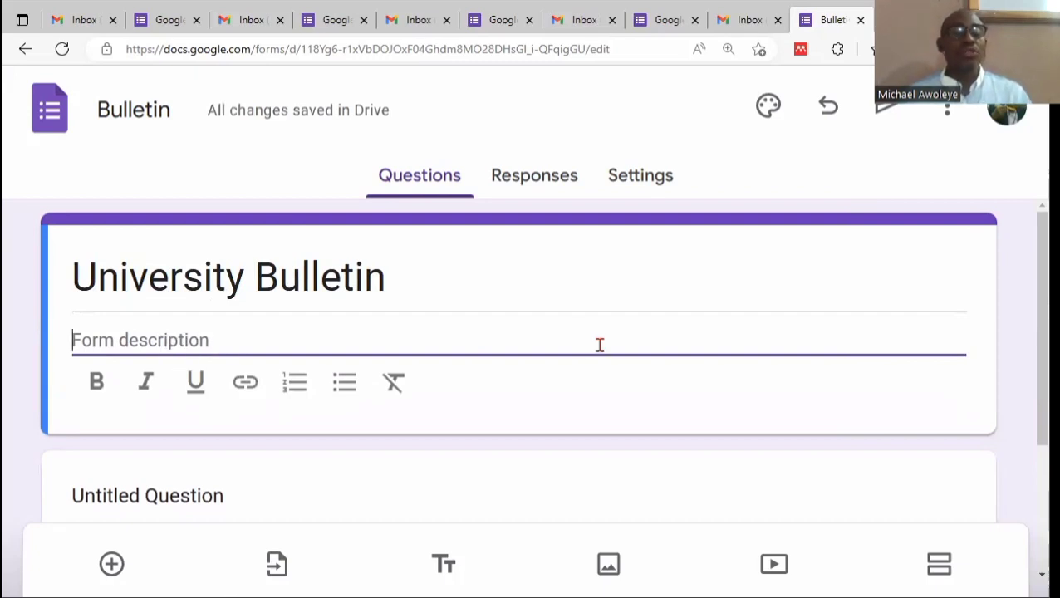
{"action": "type", "text": "This is a simple form to collect data about your research within the university and any other academic information you may wish to share with us."}
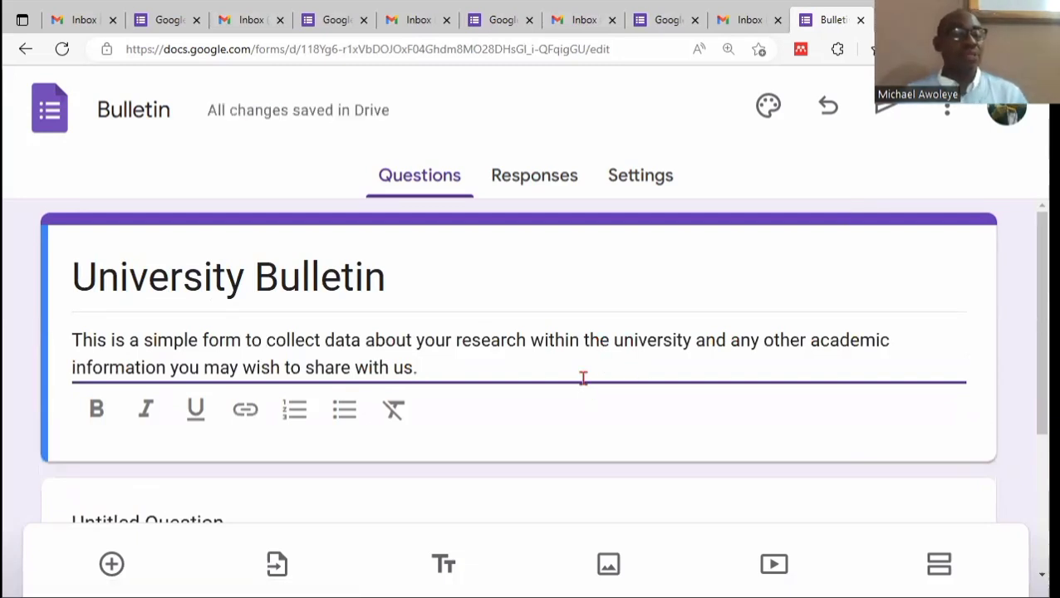
{"action": "scroll", "coordinate": [488, 351], "scroll_direction": "down", "scroll_amount": 1}
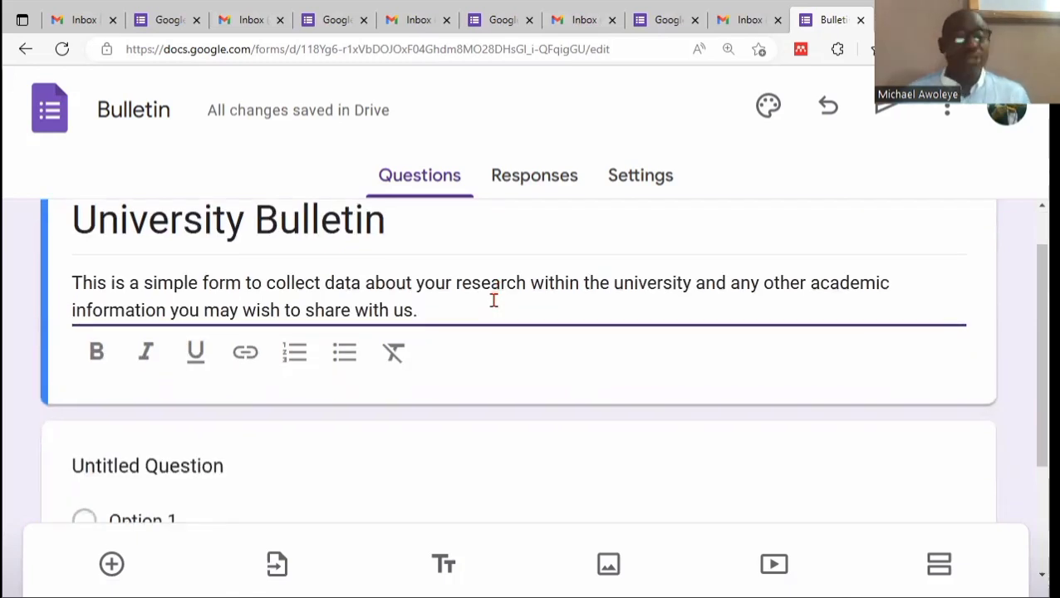
{"action": "key", "text": "Return"}
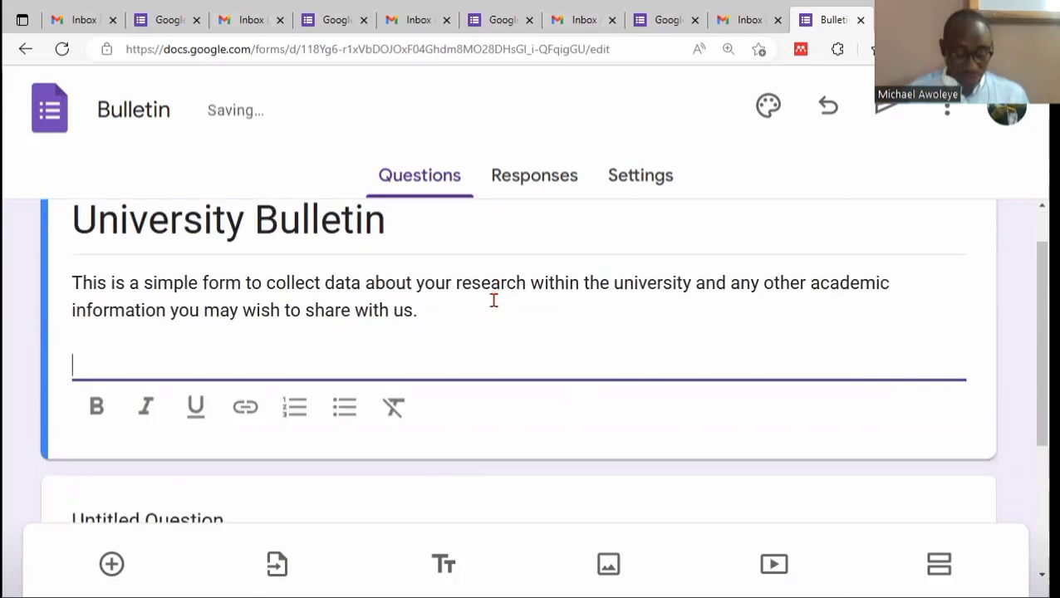
{"action": "type", "text": "Thank you"}
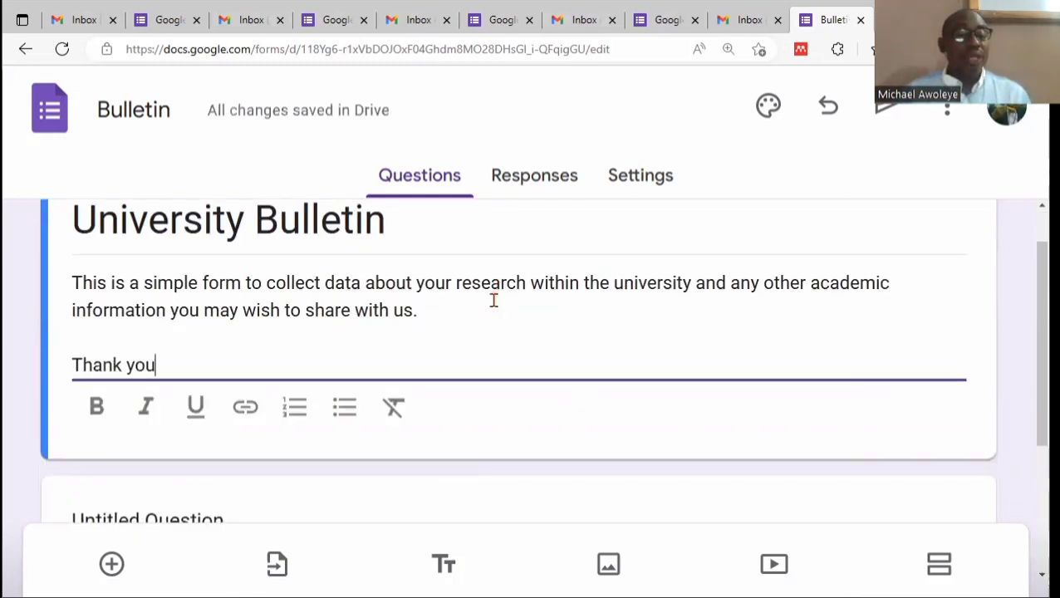
{"action": "key", "text": "Return"}
{"action": "type", "text": "M"}
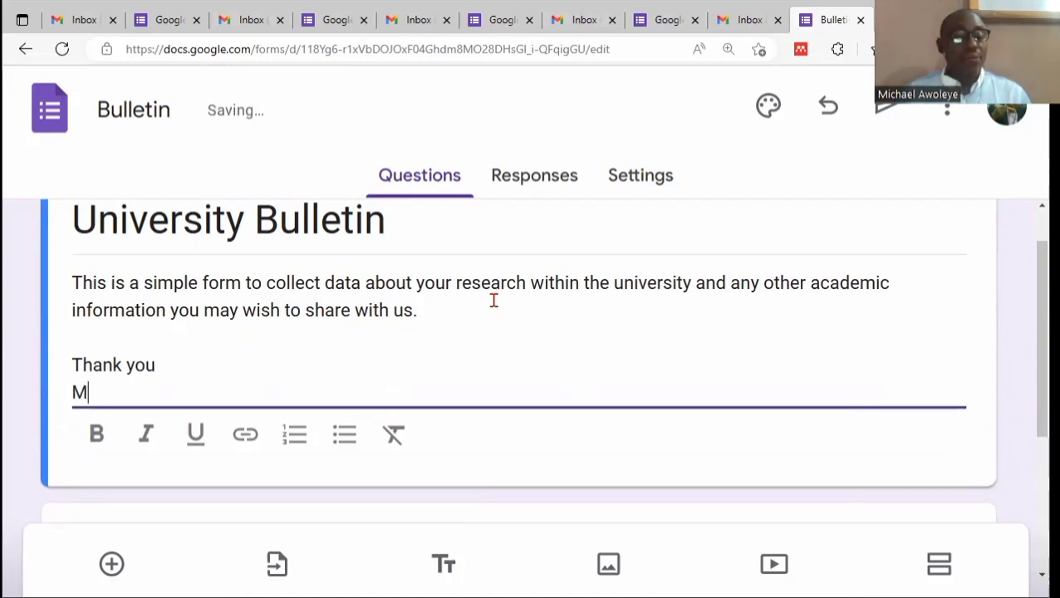
{"action": "type", "text": "ike Awoleye"}
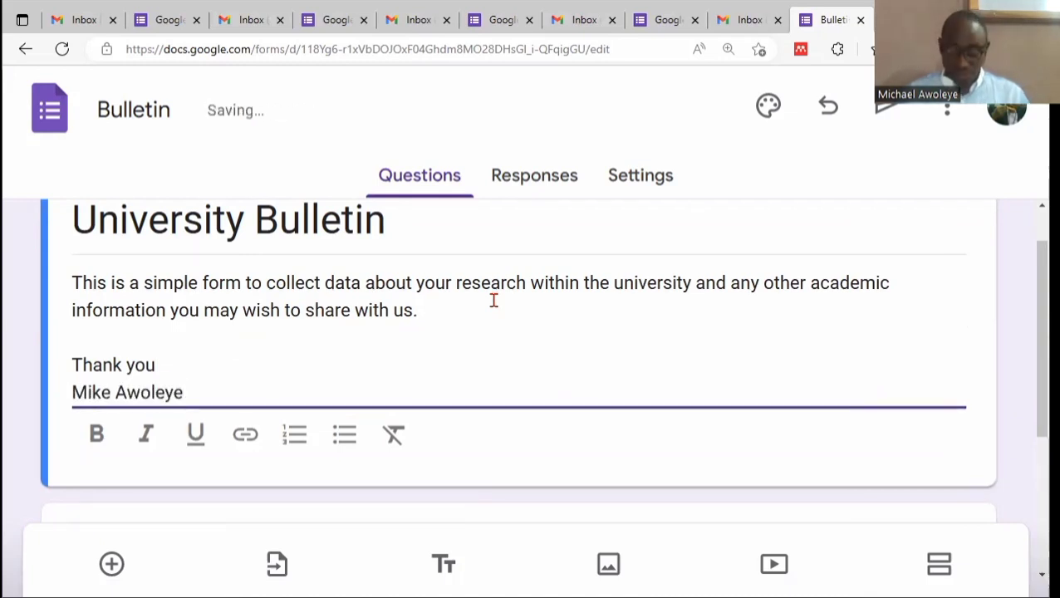
{"action": "key", "text": "Return"}
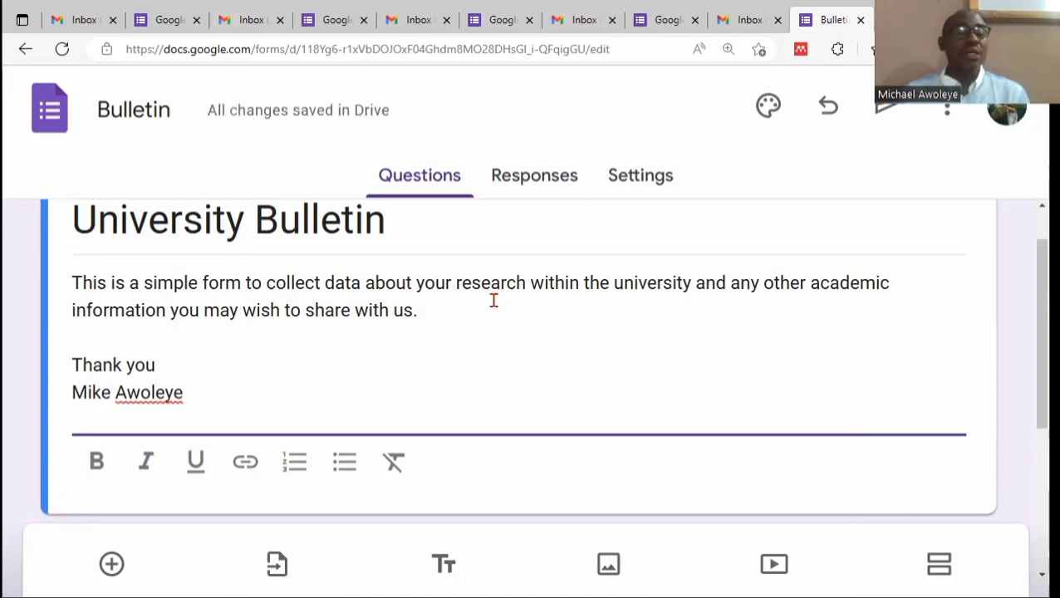
Step: Look over the form's default question, its responses page and its settings page
{"action": "left_click", "coordinate": [369, 329]}
{"action": "scroll", "coordinate": [372, 330], "scroll_direction": "down", "scroll_amount": 1}
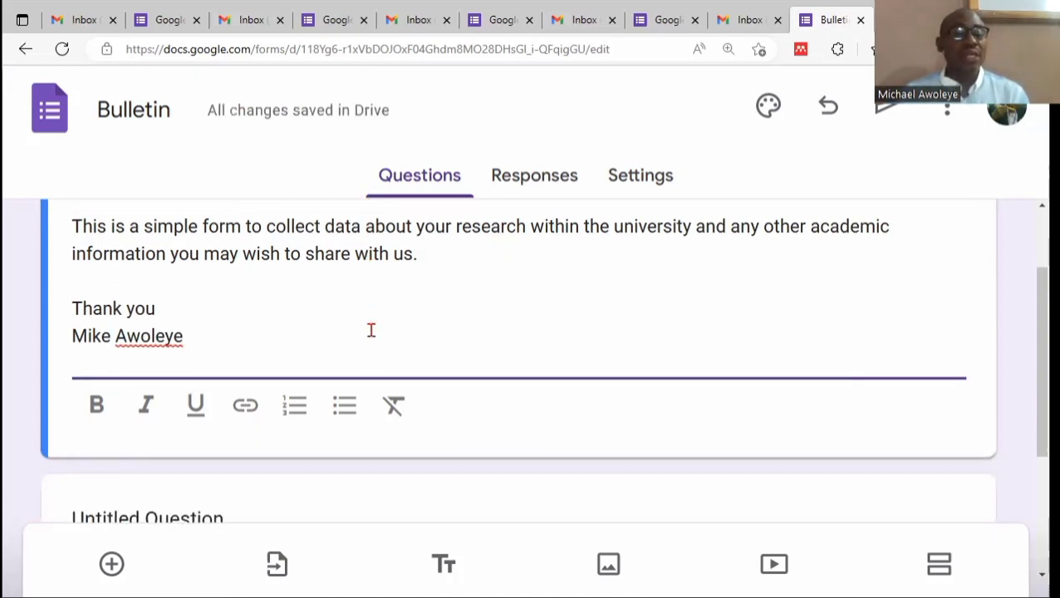
{"action": "scroll", "coordinate": [374, 349], "scroll_direction": "down", "scroll_amount": 2}
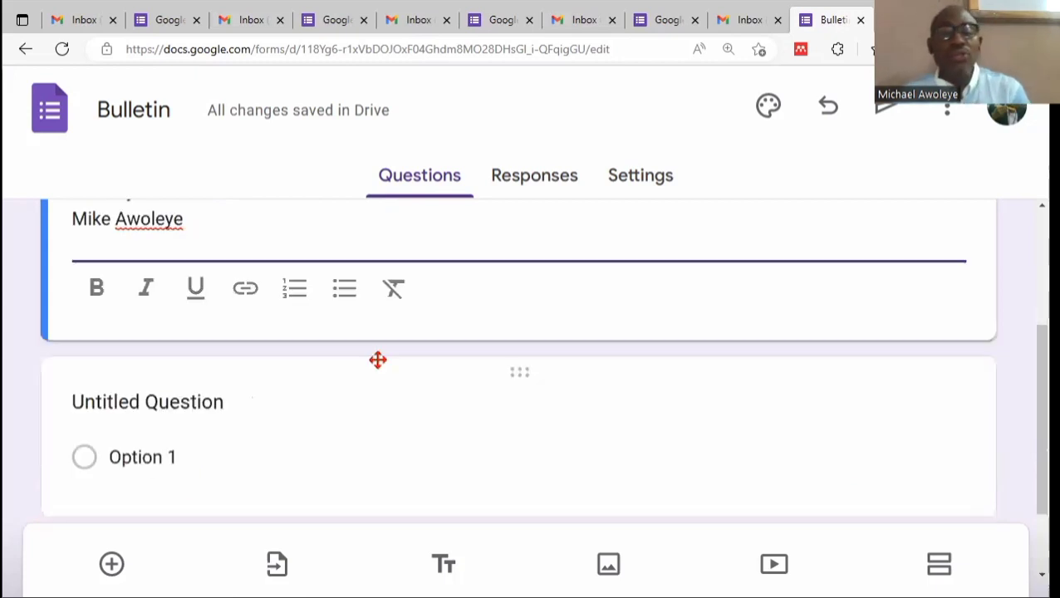
{"action": "scroll", "coordinate": [369, 370], "scroll_direction": "down", "scroll_amount": 1}
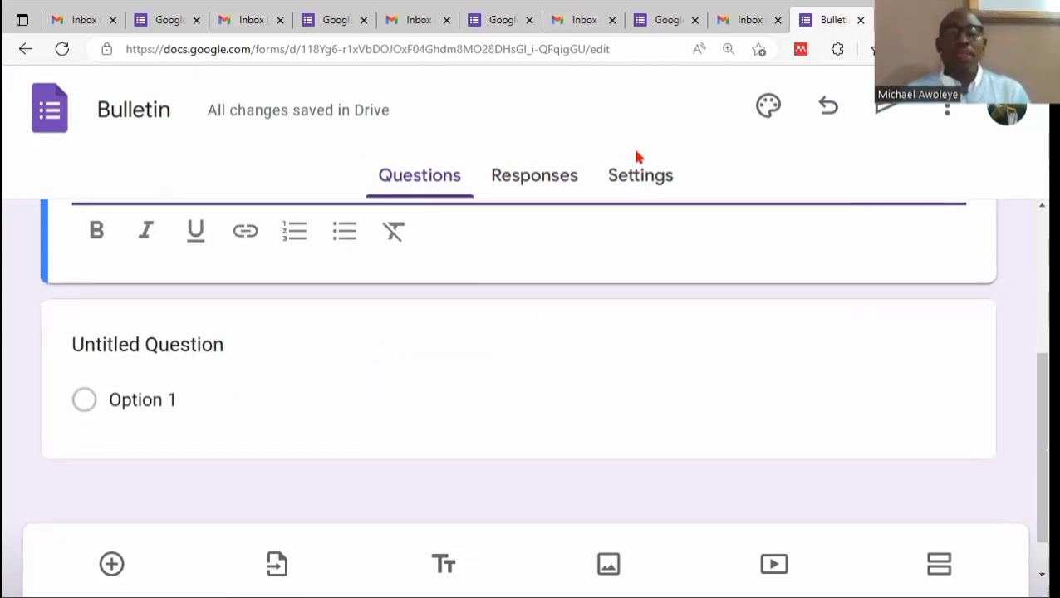
{"action": "left_click", "coordinate": [547, 173]}
{"action": "left_click", "coordinate": [646, 189]}
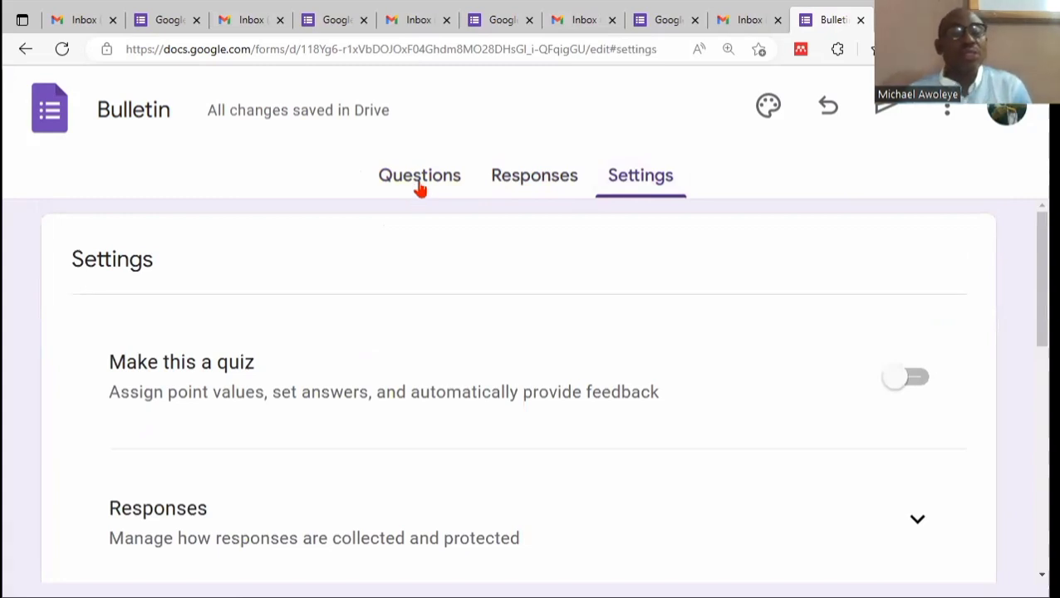
{"action": "left_click", "coordinate": [550, 178]}
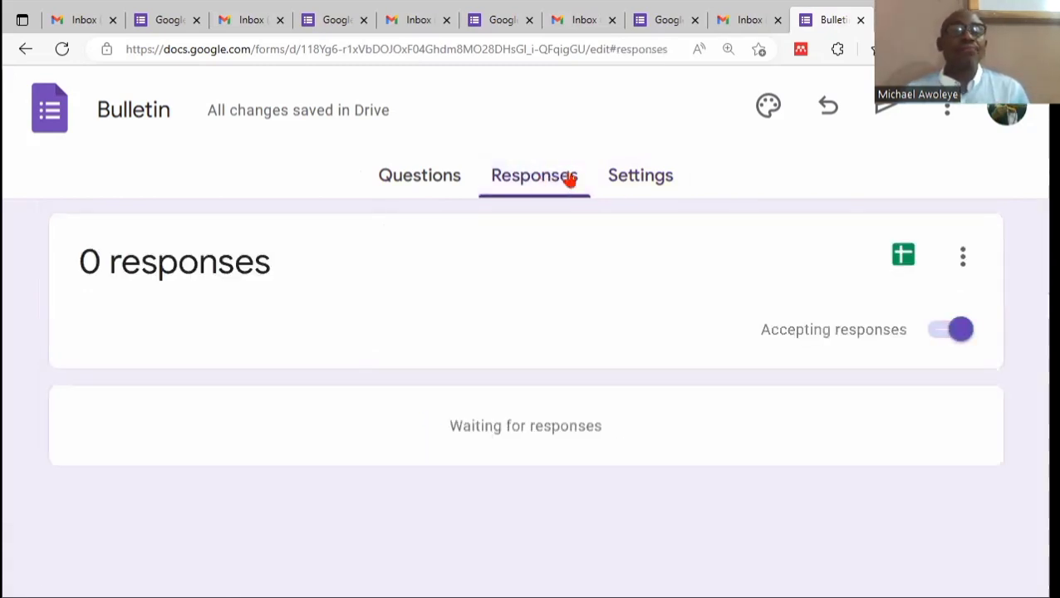
{"action": "left_click", "coordinate": [645, 179]}
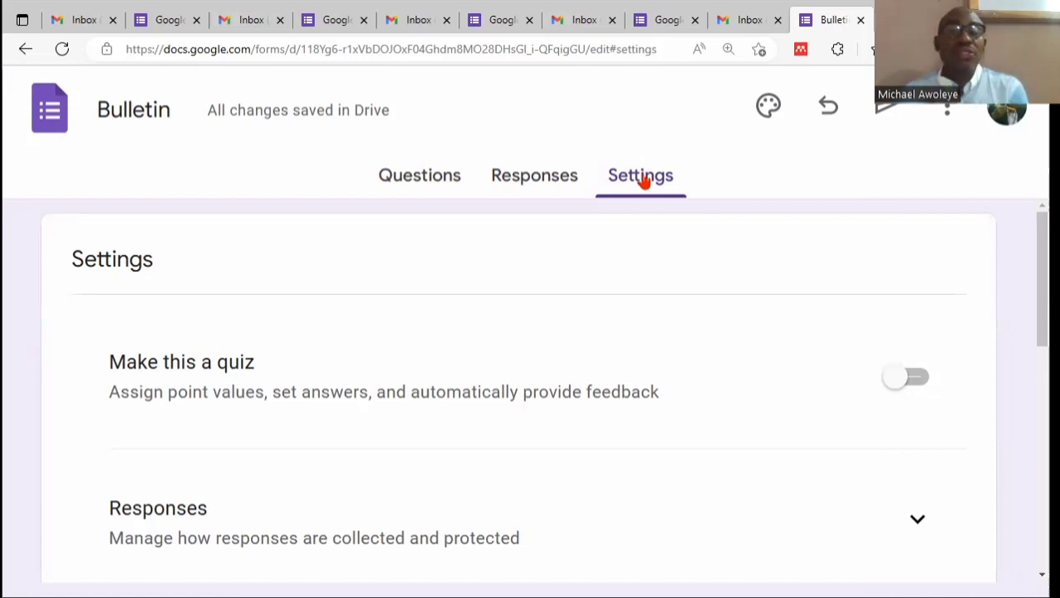
Step: Return to the form's questions and set the first question's text to "Do you agree that we share your data?"
{"action": "left_click", "coordinate": [428, 185]}
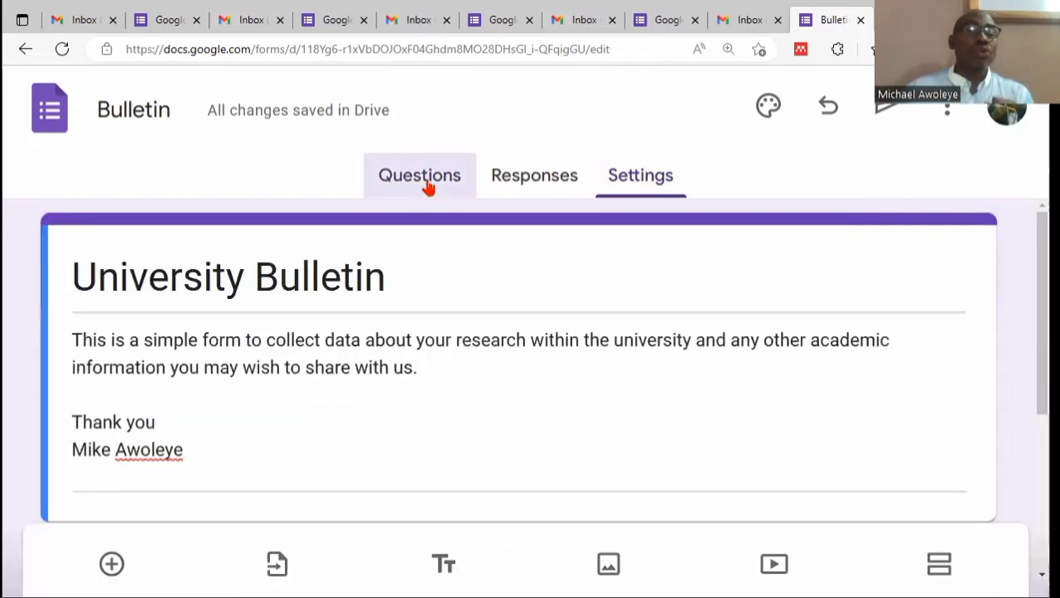
{"action": "scroll", "coordinate": [435, 274], "scroll_direction": "down", "scroll_amount": 3}
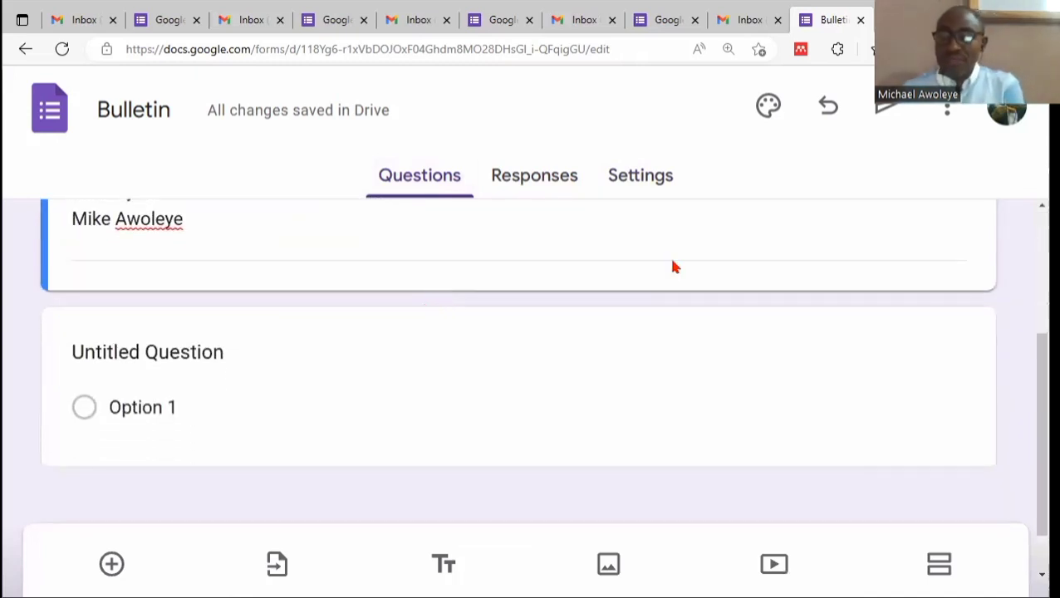
{"action": "left_click", "coordinate": [237, 353]}
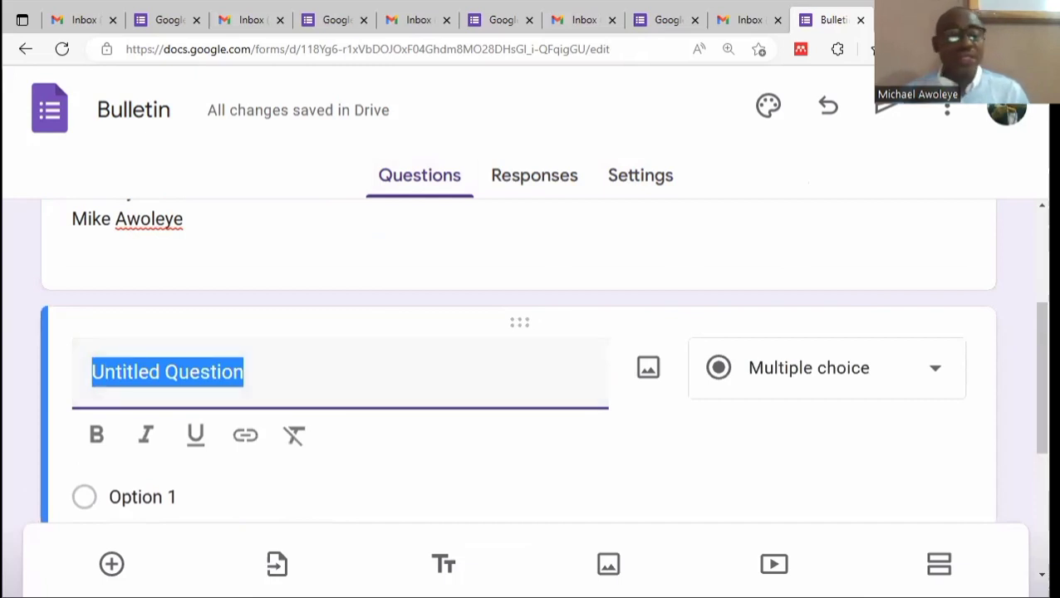
{"action": "type", "text": "Do you agrree"}
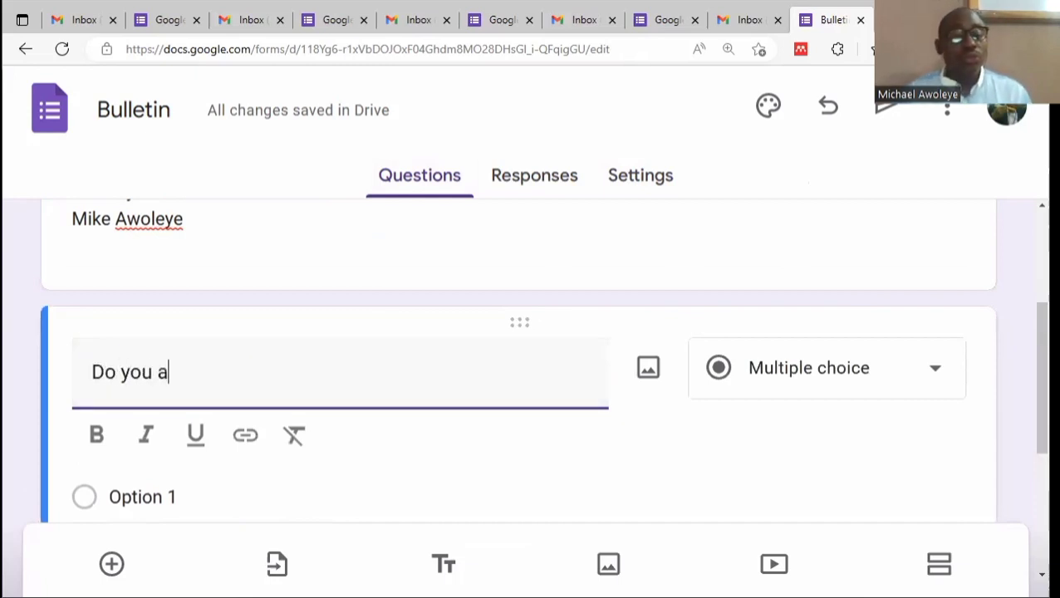
{"action": "key", "text": "BackSpace"}
{"action": "key", "text": "BackSpace"}
{"action": "key", "text": "BackSpace"}
{"action": "type", "text": "ee "}
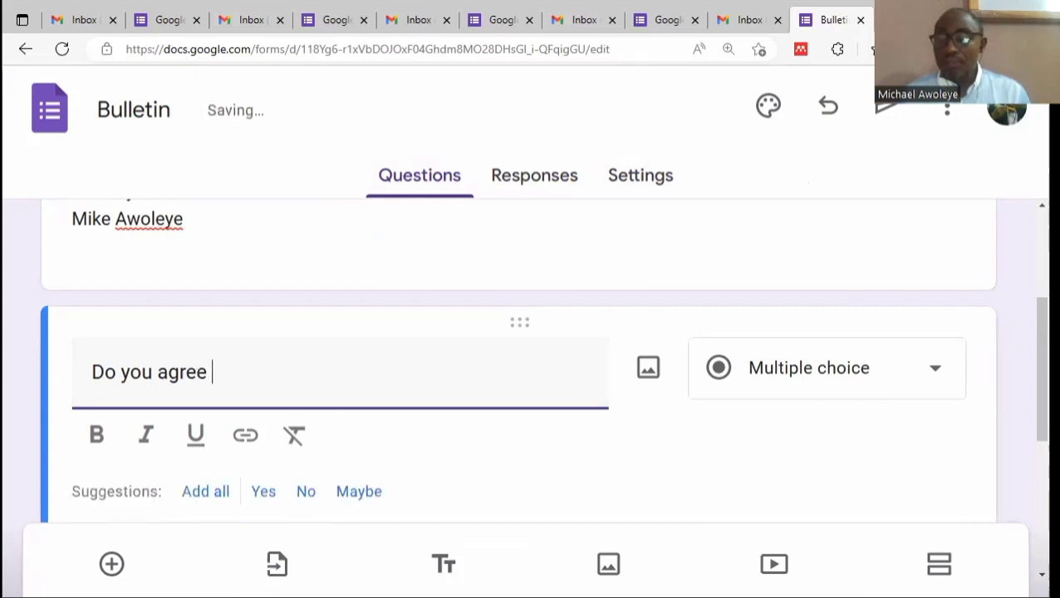
{"action": "type", "text": "that we share your d"}
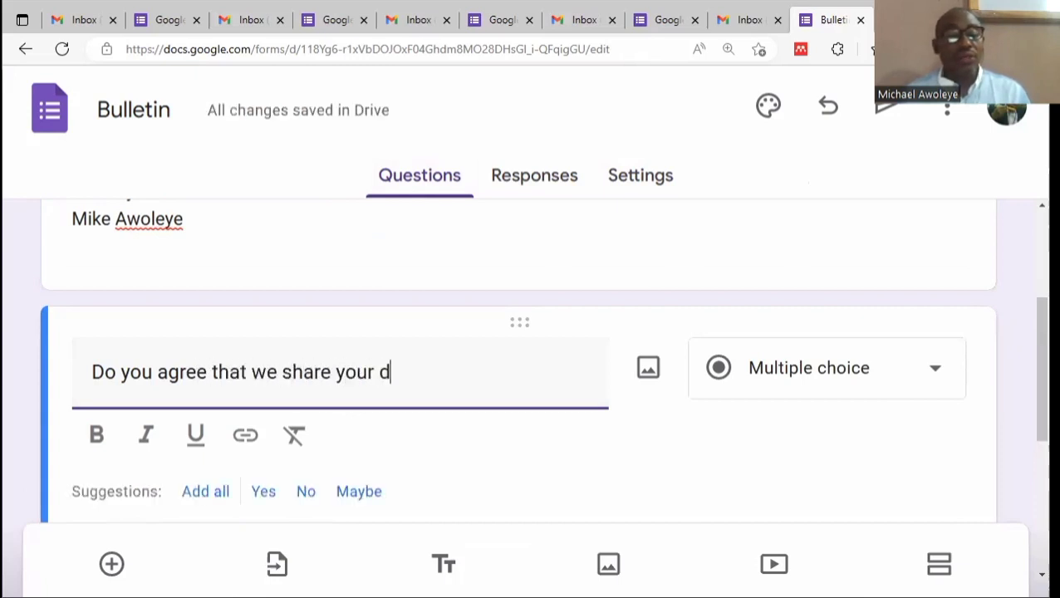
{"action": "type", "text": "ata?"}
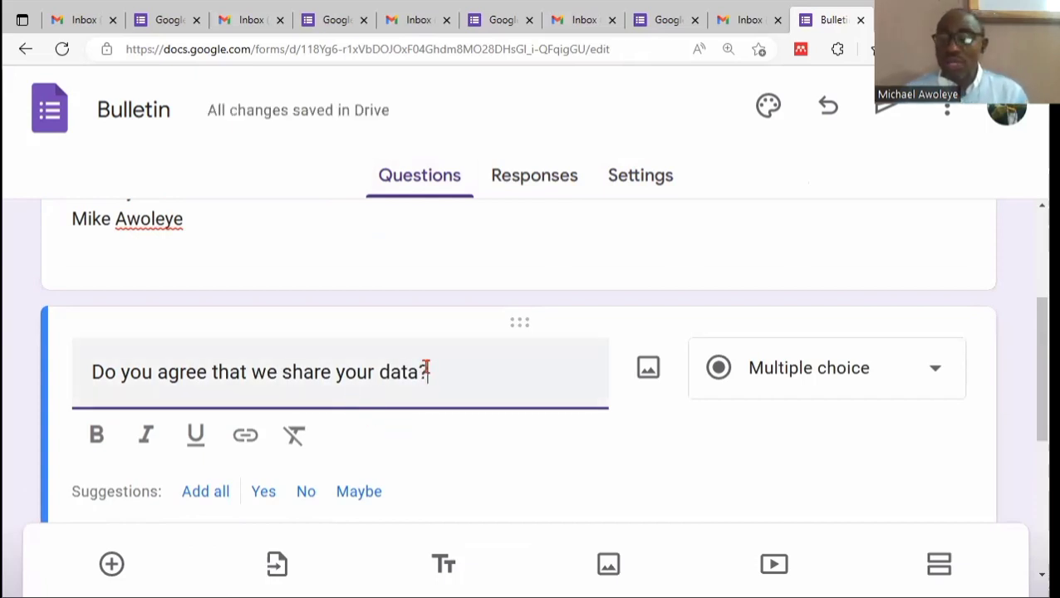
Step: Look through the answer types available for the data-sharing question and keep it as Multiple choice
{"action": "scroll", "coordinate": [426, 368], "scroll_direction": "down", "scroll_amount": 1}
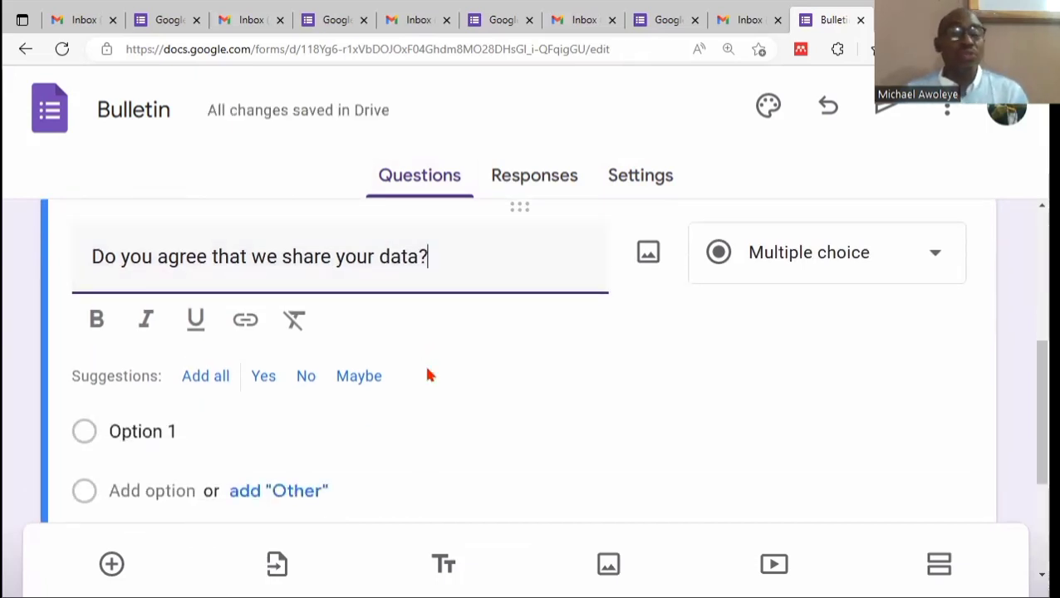
{"action": "left_click", "coordinate": [881, 263]}
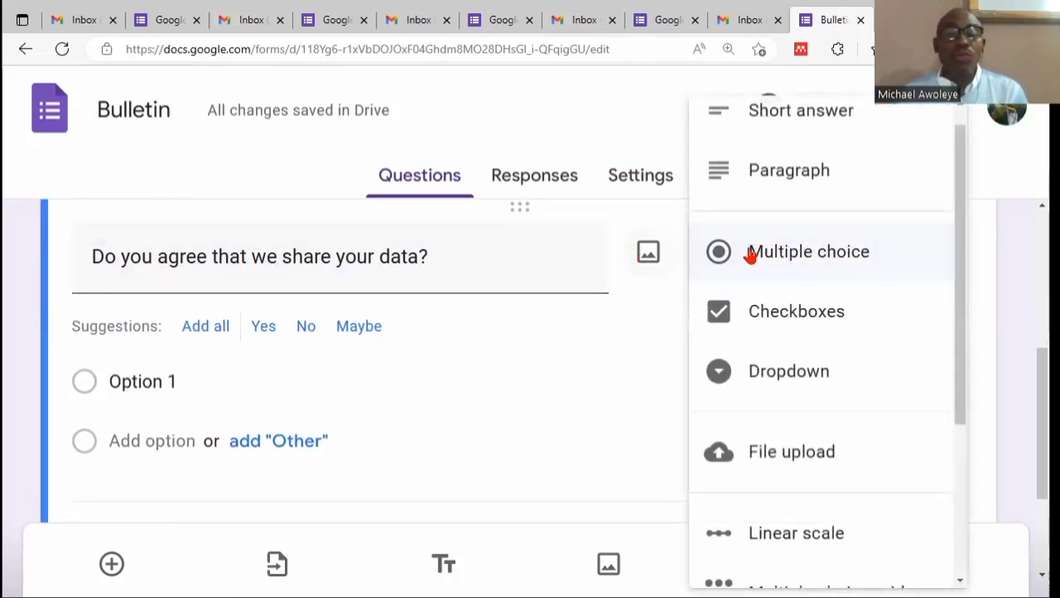
{"action": "left_click", "coordinate": [544, 256]}
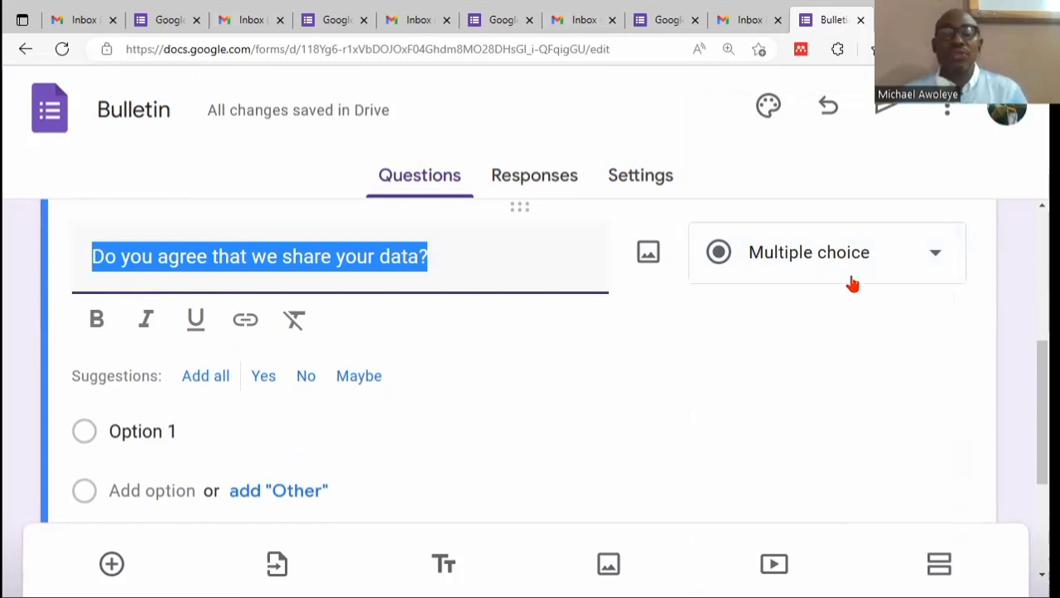
{"action": "left_click", "coordinate": [876, 262]}
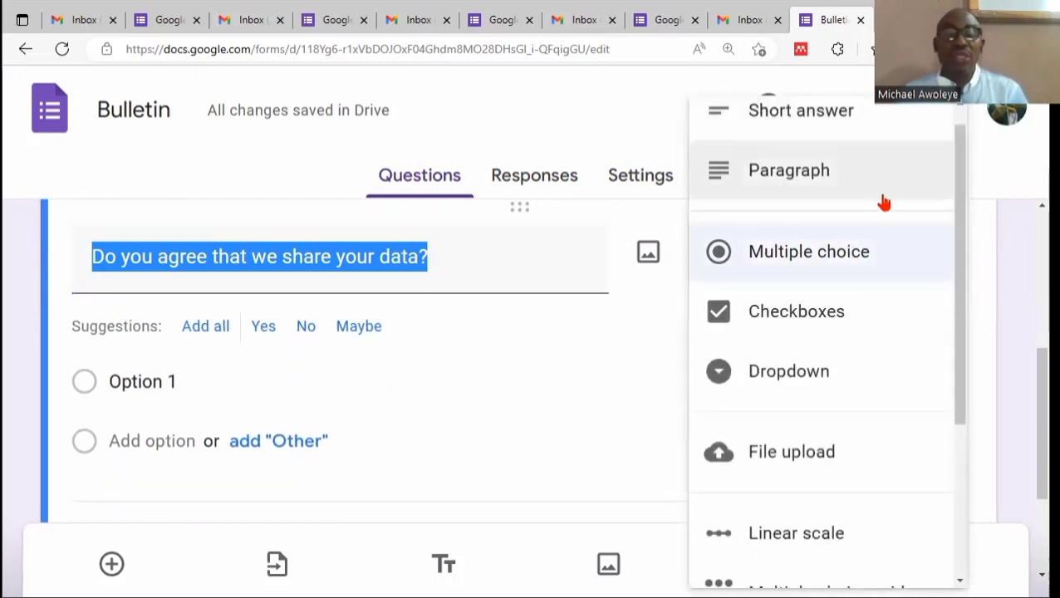
{"action": "scroll", "coordinate": [893, 407], "scroll_direction": "down", "scroll_amount": 3}
{"action": "scroll", "coordinate": [876, 299], "scroll_direction": "up", "scroll_amount": 3}
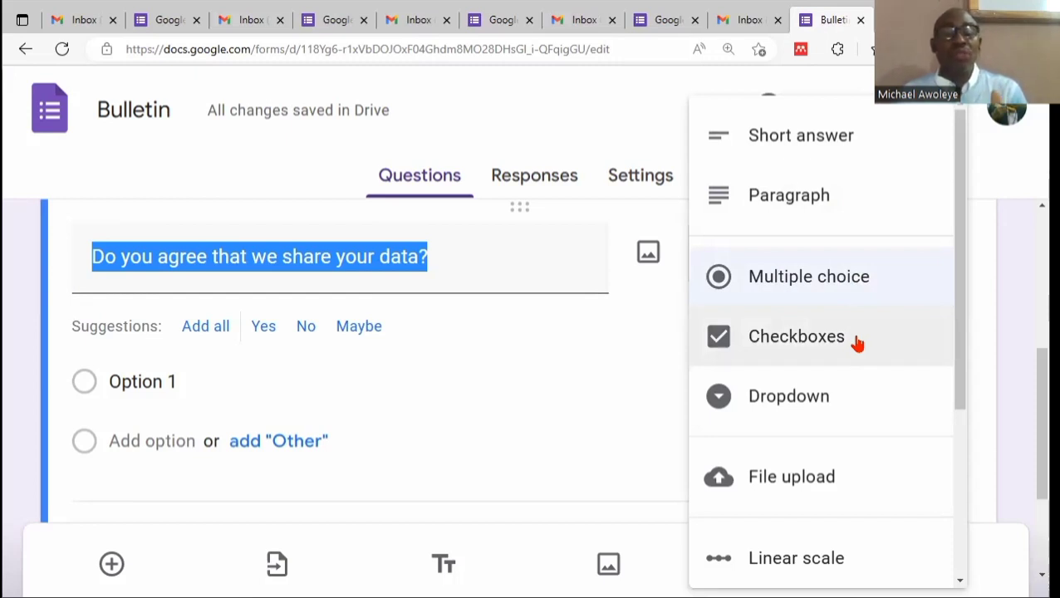
{"action": "scroll", "coordinate": [856, 340], "scroll_direction": "down", "scroll_amount": 1}
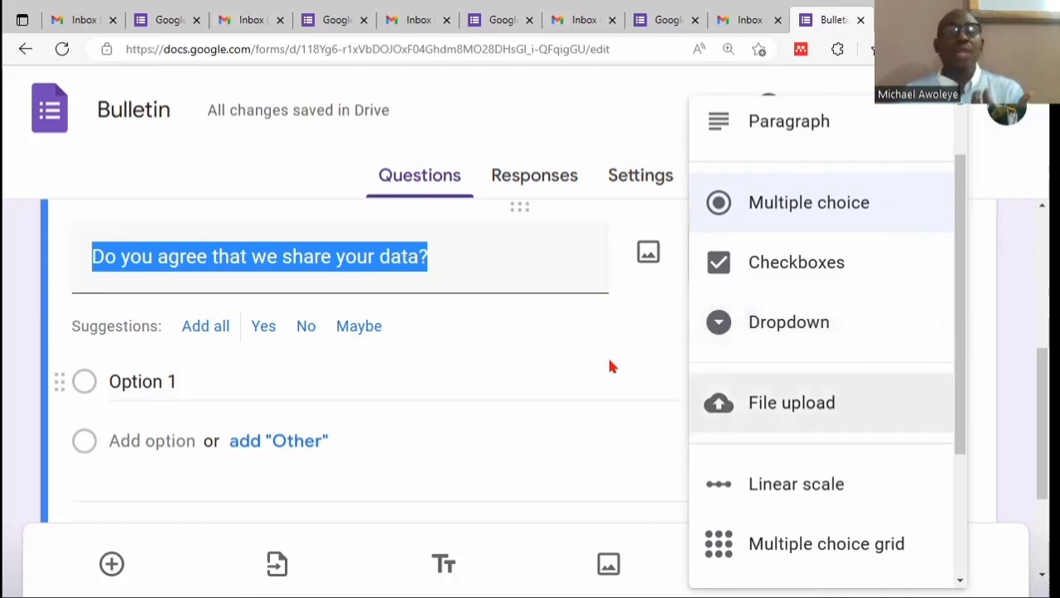
{"action": "left_click", "coordinate": [562, 376]}
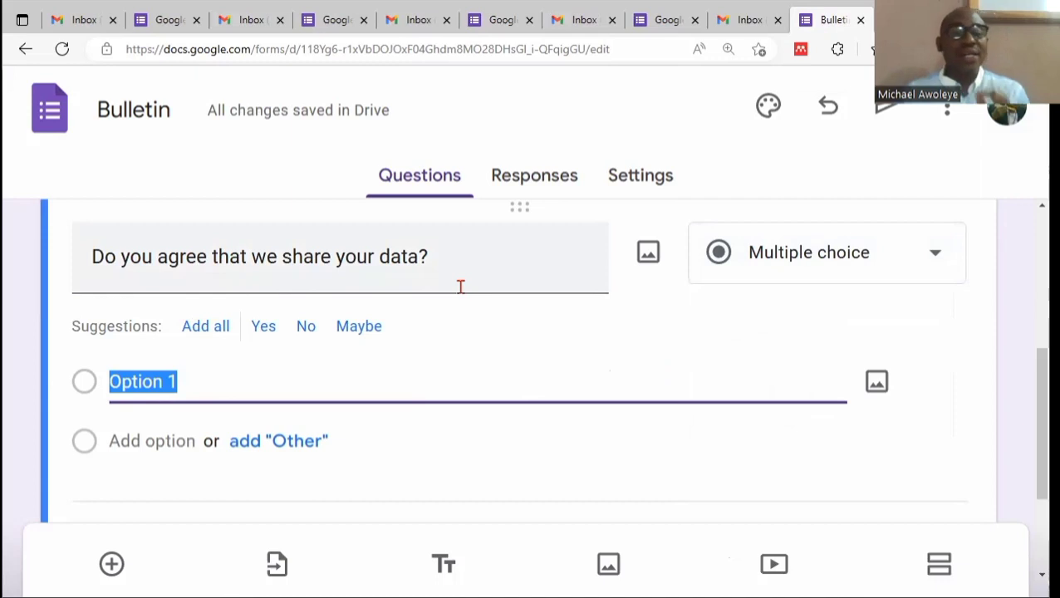
{"action": "left_click", "coordinate": [894, 257]}
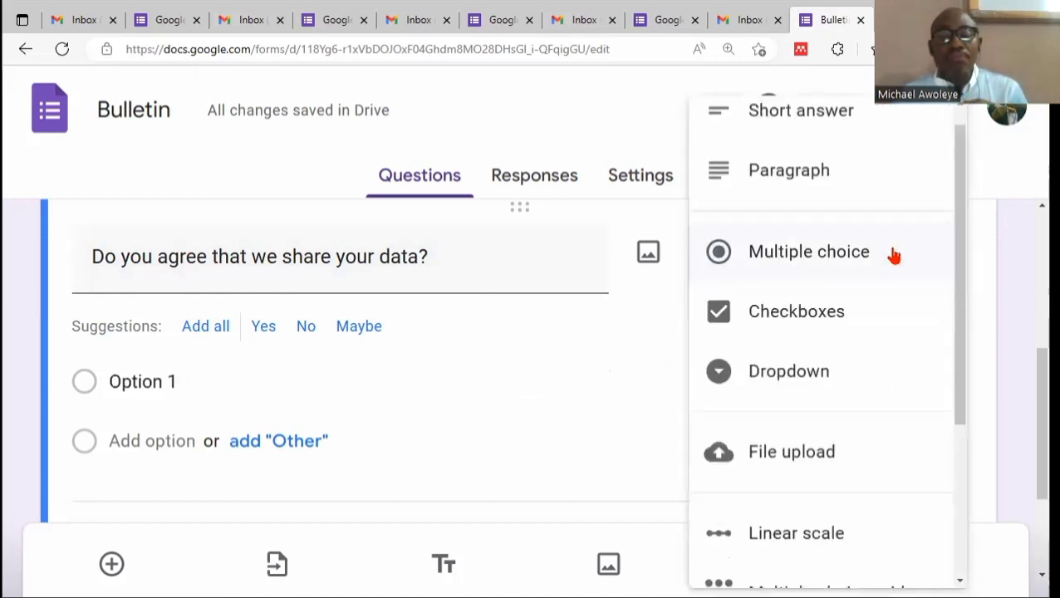
{"action": "left_click", "coordinate": [894, 253]}
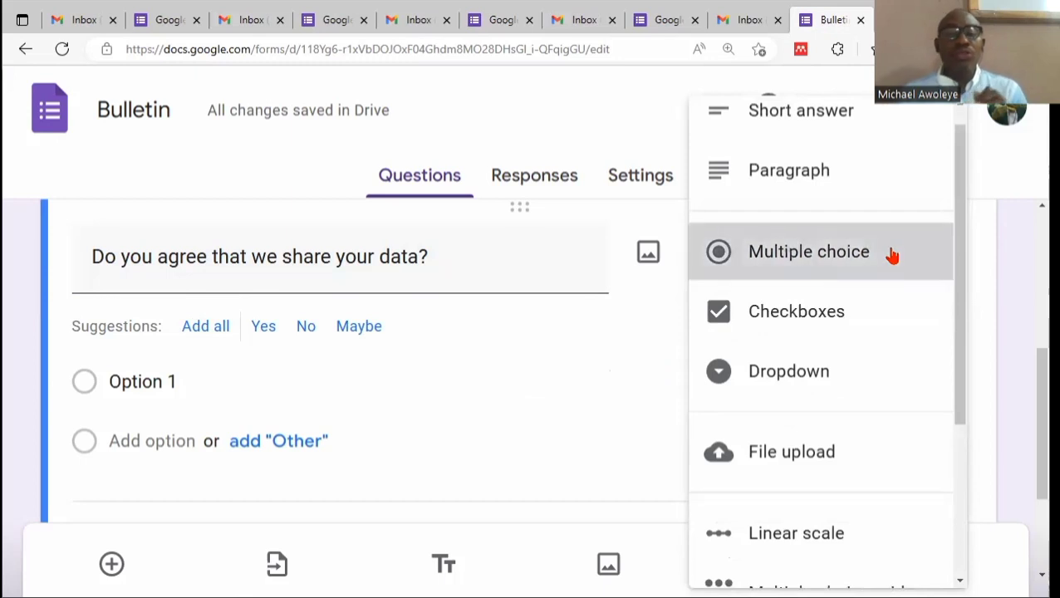
Step: Give the data-sharing question the answer options "Yes" and "No" plus an "Other" option
{"action": "left_click", "coordinate": [187, 382]}
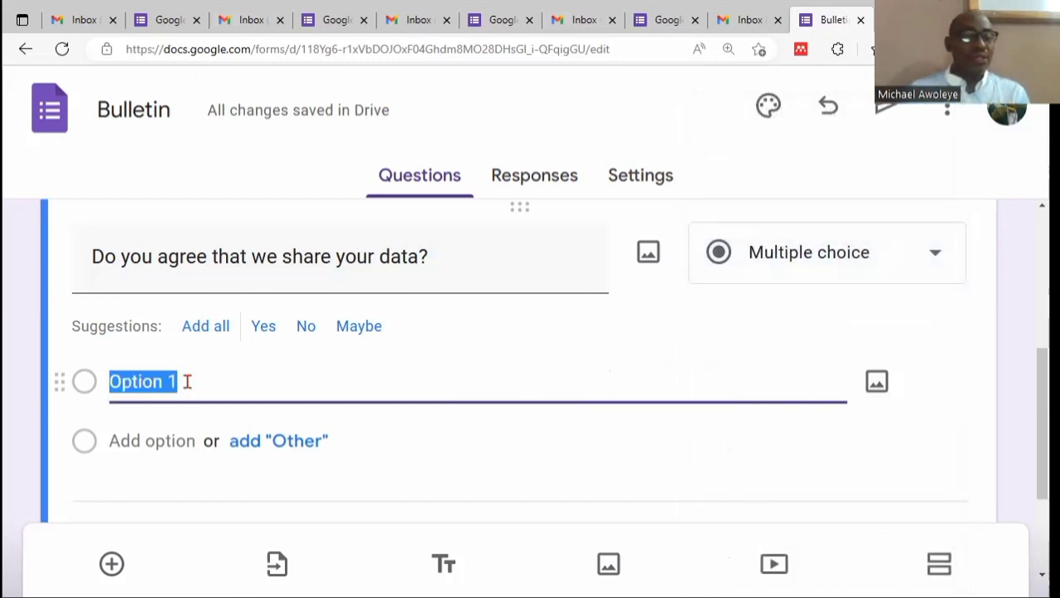
{"action": "type", "text": "Yes"}
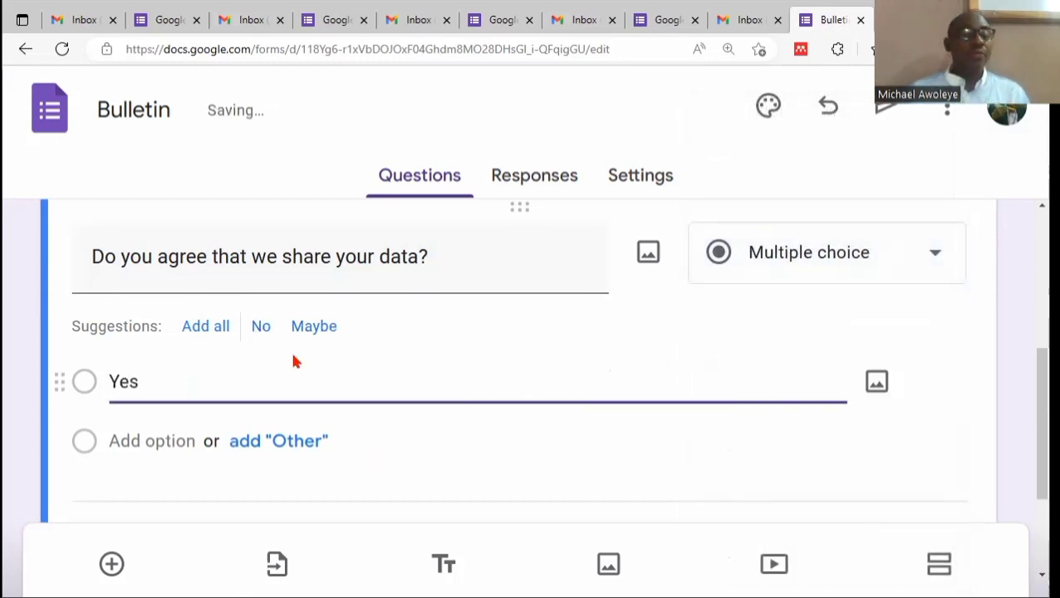
{"action": "scroll", "coordinate": [390, 391], "scroll_direction": "down", "scroll_amount": 1}
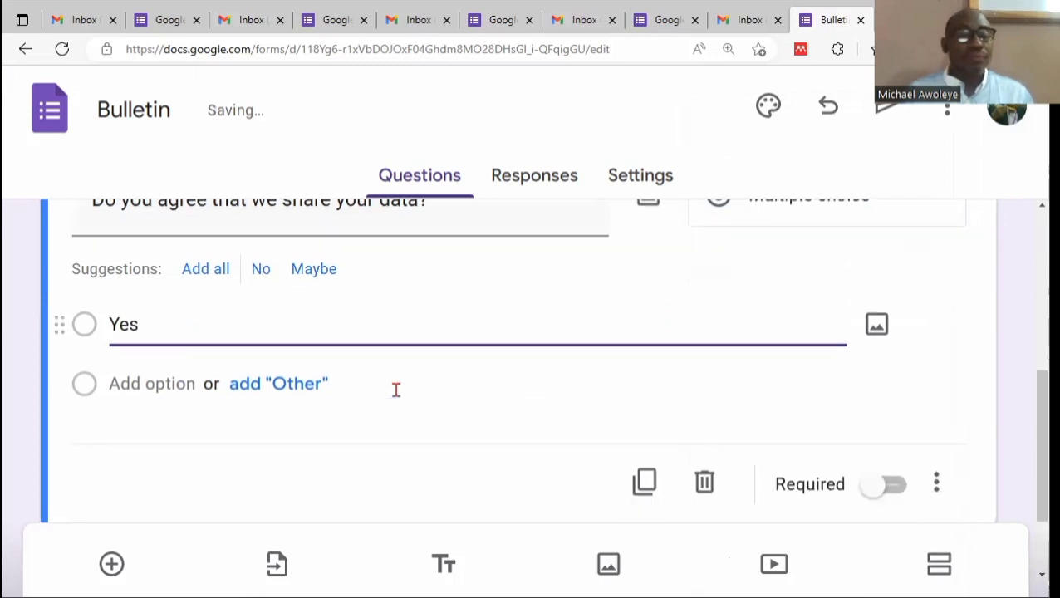
{"action": "left_click", "coordinate": [259, 387]}
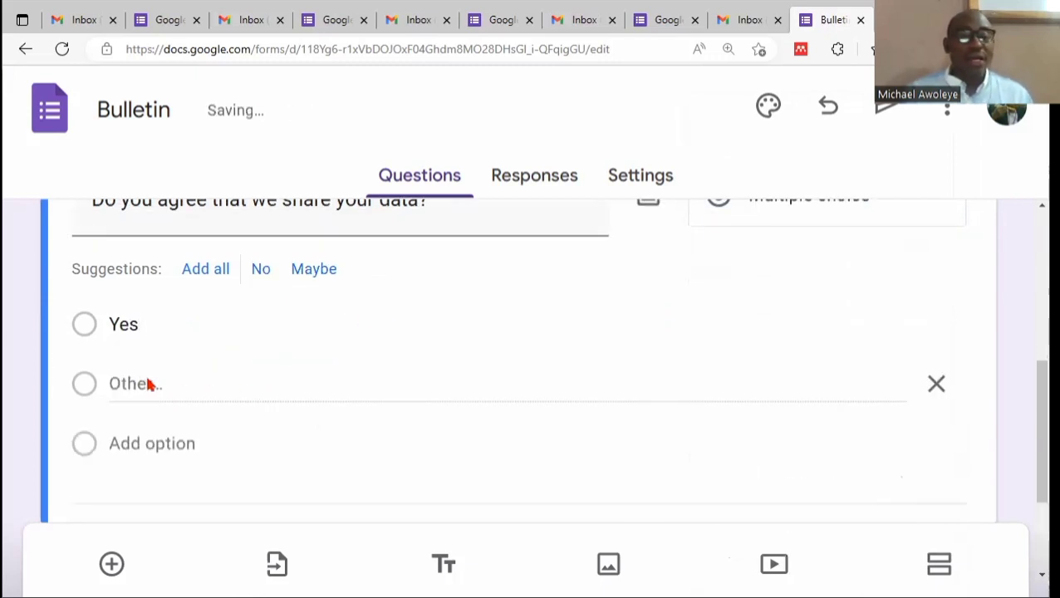
{"action": "left_click", "coordinate": [173, 446]}
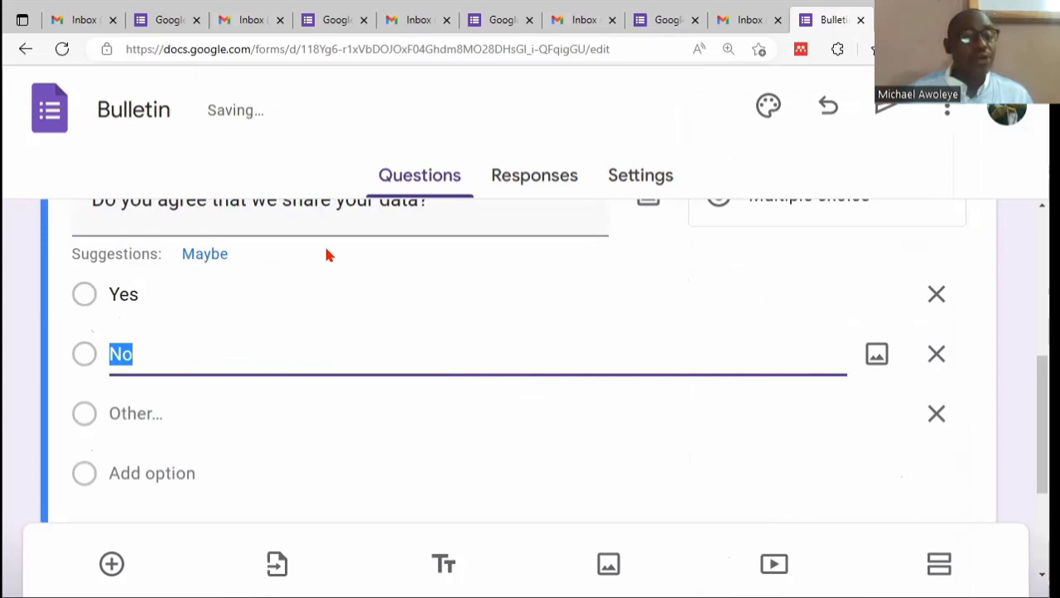
{"action": "left_click", "coordinate": [298, 431]}
{"action": "scroll", "coordinate": [363, 333], "scroll_direction": "up", "scroll_amount": 1}
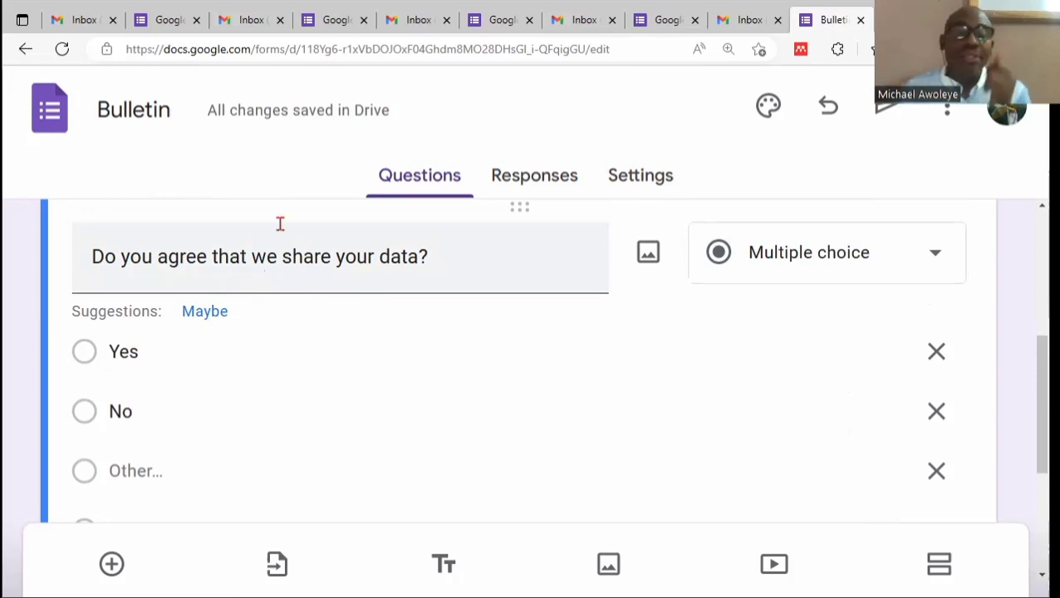
Step: Make the data-sharing question required
{"action": "left_click", "coordinate": [389, 257]}
{"action": "scroll", "coordinate": [523, 378], "scroll_direction": "down", "scroll_amount": 2}
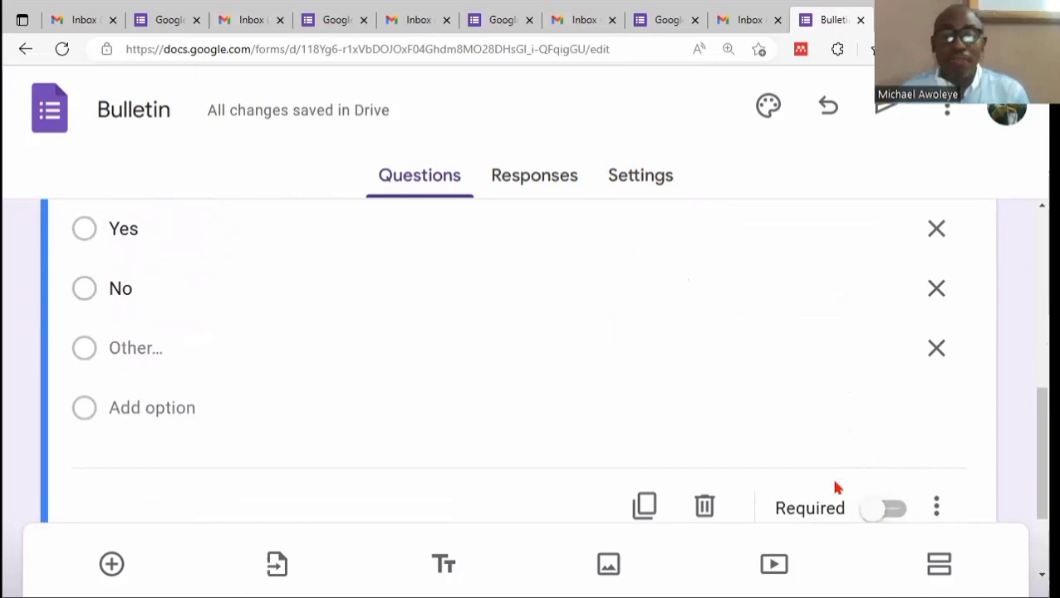
{"action": "left_click", "coordinate": [877, 514]}
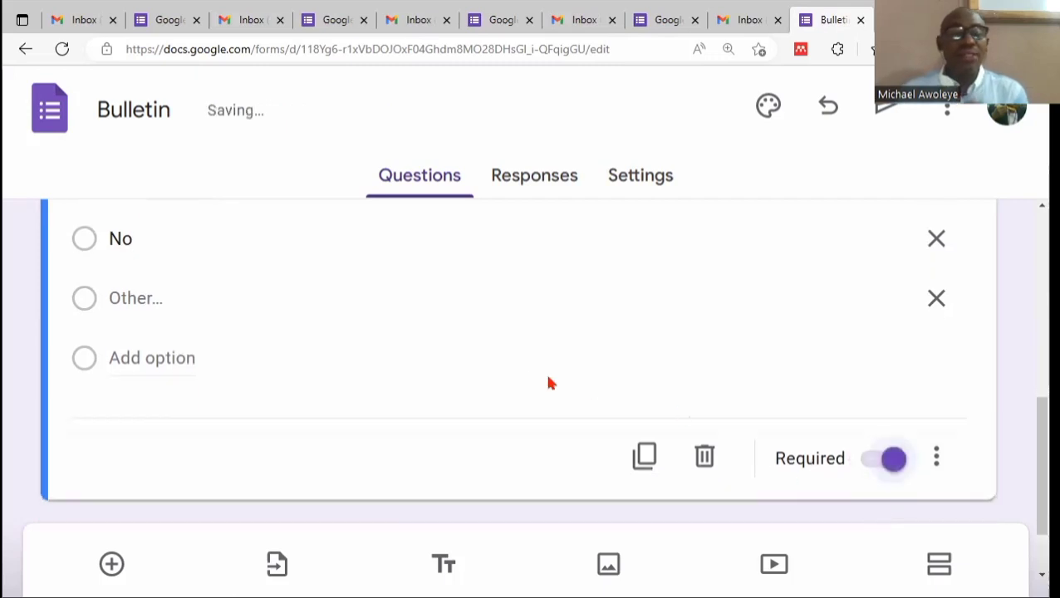
Step: Review the form from its title and description down to the data-sharing question and its options
{"action": "scroll", "coordinate": [530, 378], "scroll_direction": "up", "scroll_amount": 4}
{"action": "triple_click", "coordinate": [523, 372]}
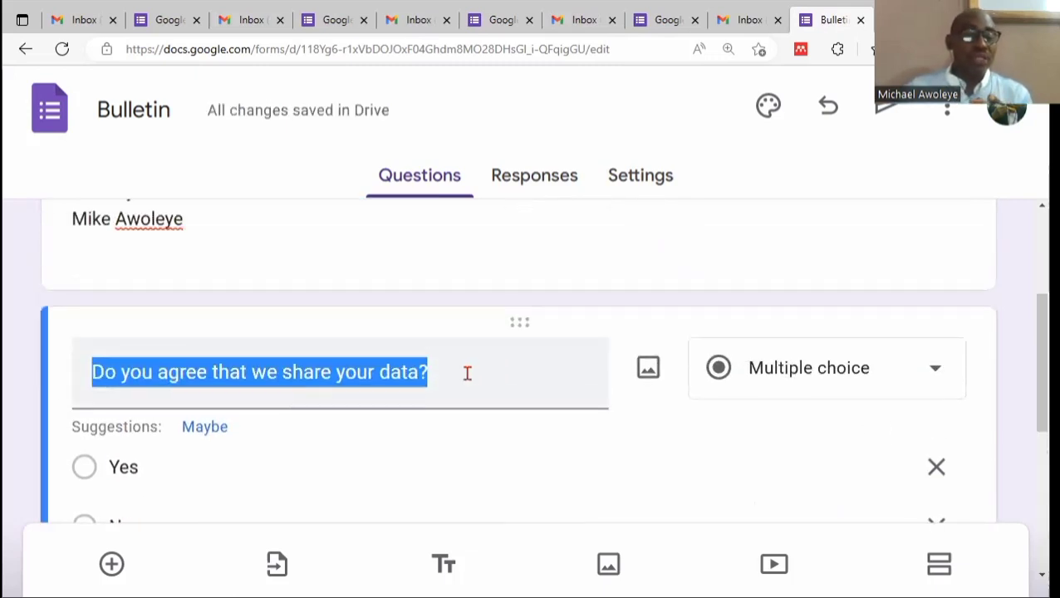
{"action": "scroll", "coordinate": [467, 378], "scroll_direction": "down", "scroll_amount": 2}
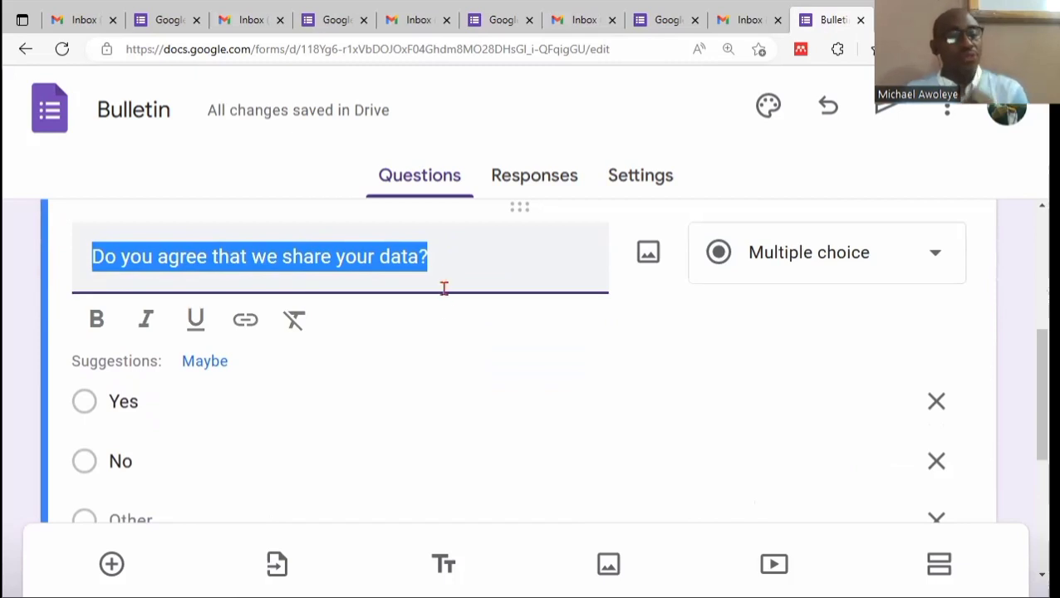
{"action": "scroll", "coordinate": [442, 300], "scroll_direction": "down", "scroll_amount": 1}
{"action": "scroll", "coordinate": [442, 300], "scroll_direction": "up", "scroll_amount": 1}
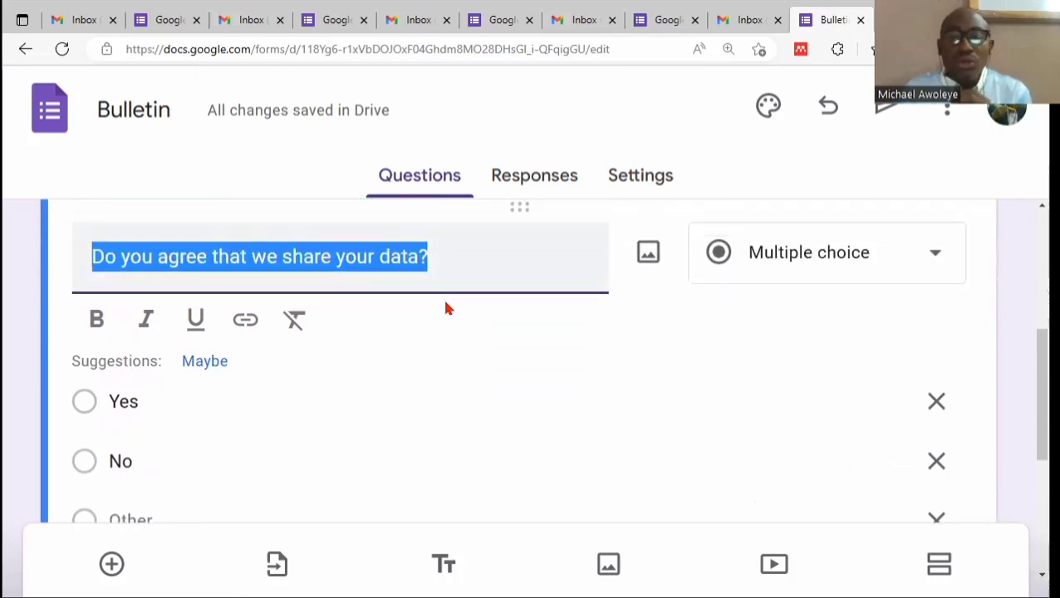
{"action": "scroll", "coordinate": [449, 303], "scroll_direction": "up", "scroll_amount": 1}
{"action": "scroll", "coordinate": [447, 297], "scroll_direction": "up", "scroll_amount": 4}
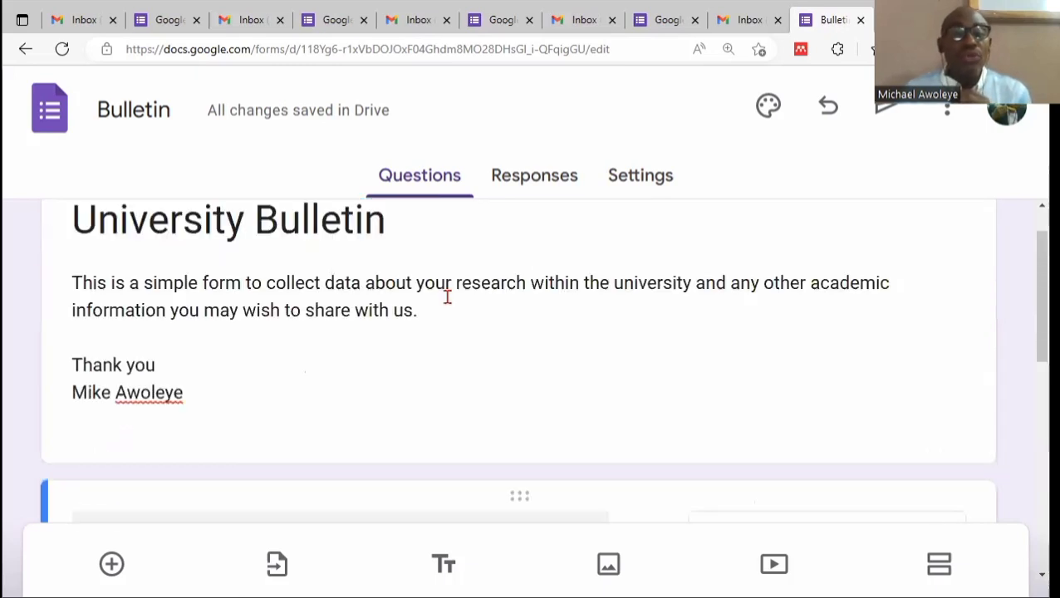
{"action": "scroll", "coordinate": [447, 296], "scroll_direction": "down", "scroll_amount": 6}
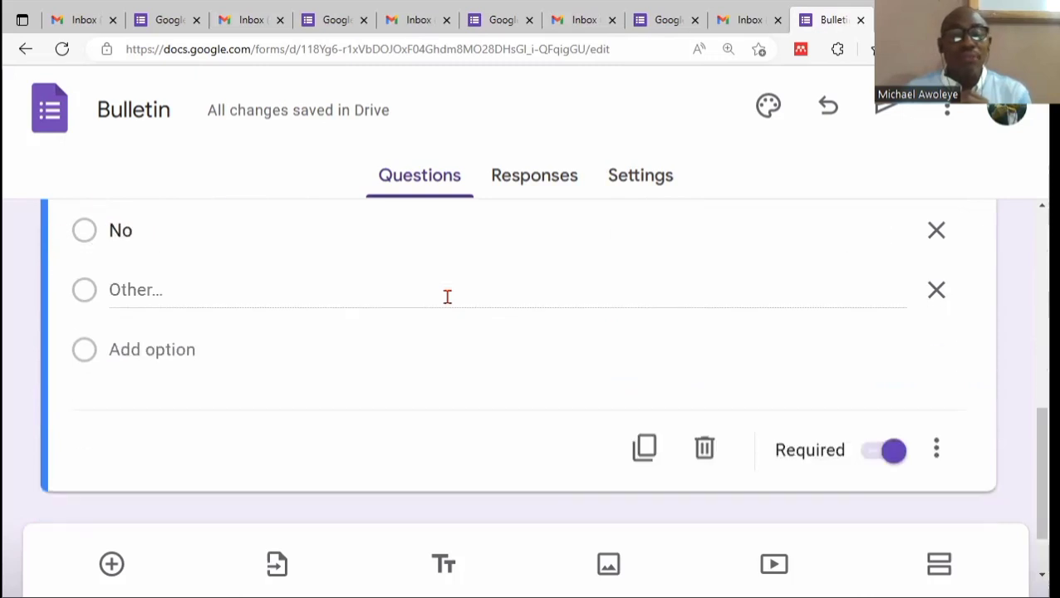
{"action": "scroll", "coordinate": [450, 303], "scroll_direction": "down", "scroll_amount": 1}
Step: Add a new question below the data-sharing question with the text "Type your official web page"
{"action": "key", "text": "ctrl+plus"}
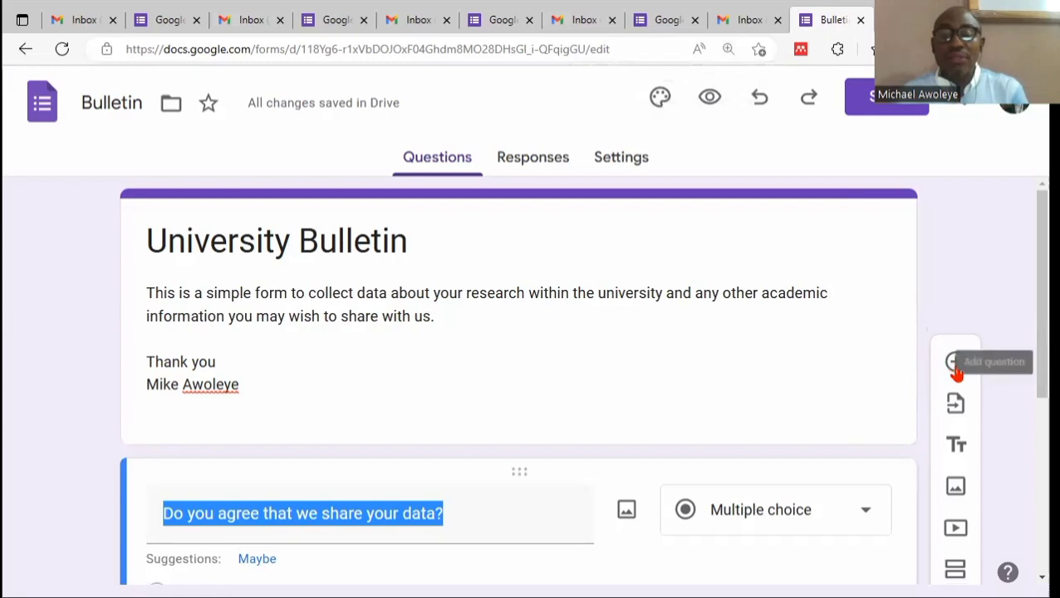
{"action": "left_click", "coordinate": [956, 366]}
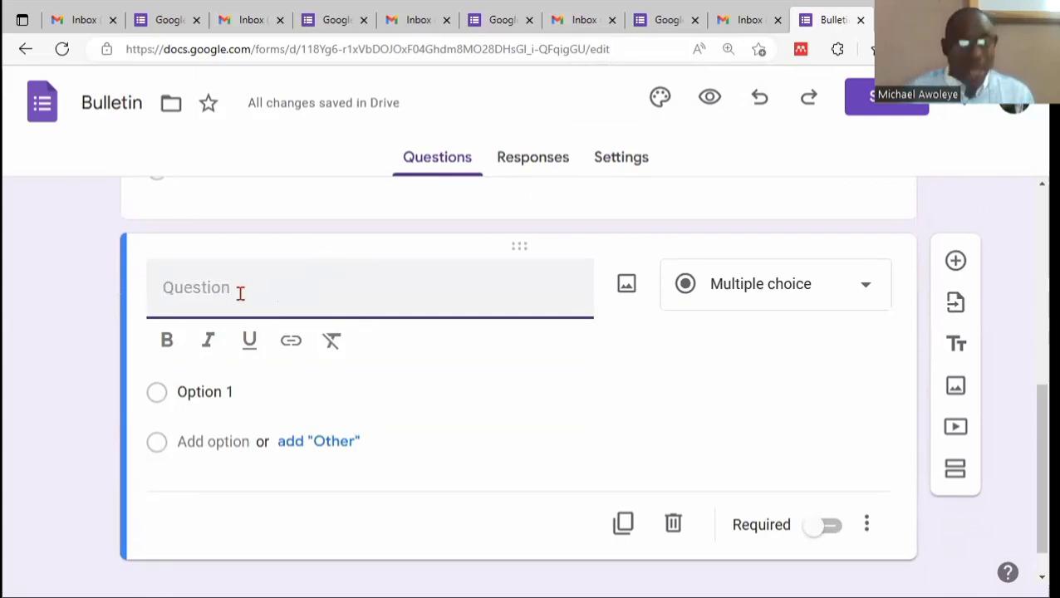
{"action": "type", "text": "Tpe"}
{"action": "key", "text": "BackSpace"}
{"action": "key", "text": "BackSpace"}
{"action": "type", "text": "u"}
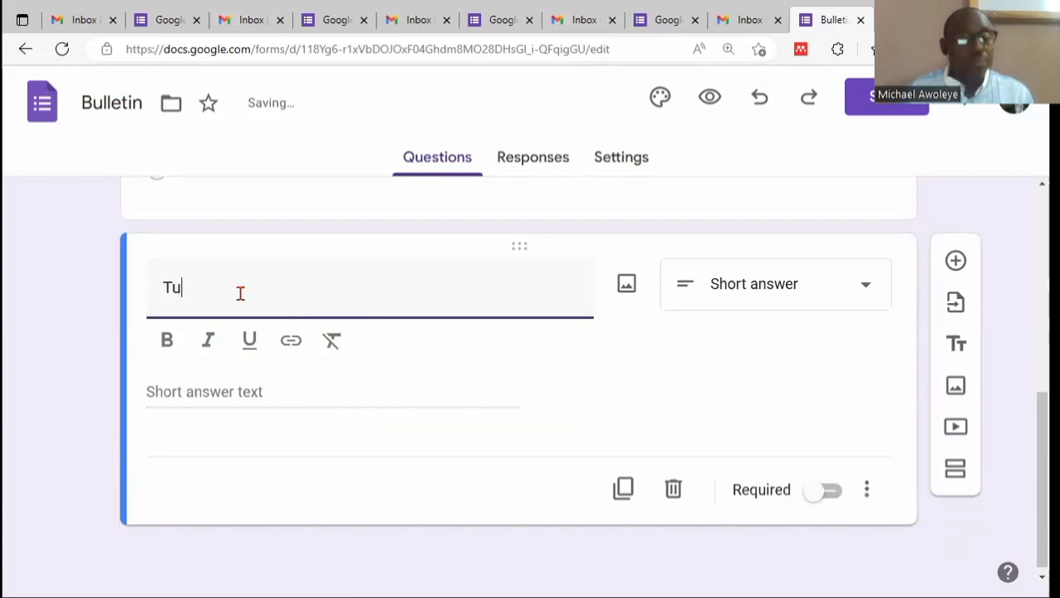
{"action": "key", "text": "BackSpace"}
{"action": "type", "text": "ype your "}
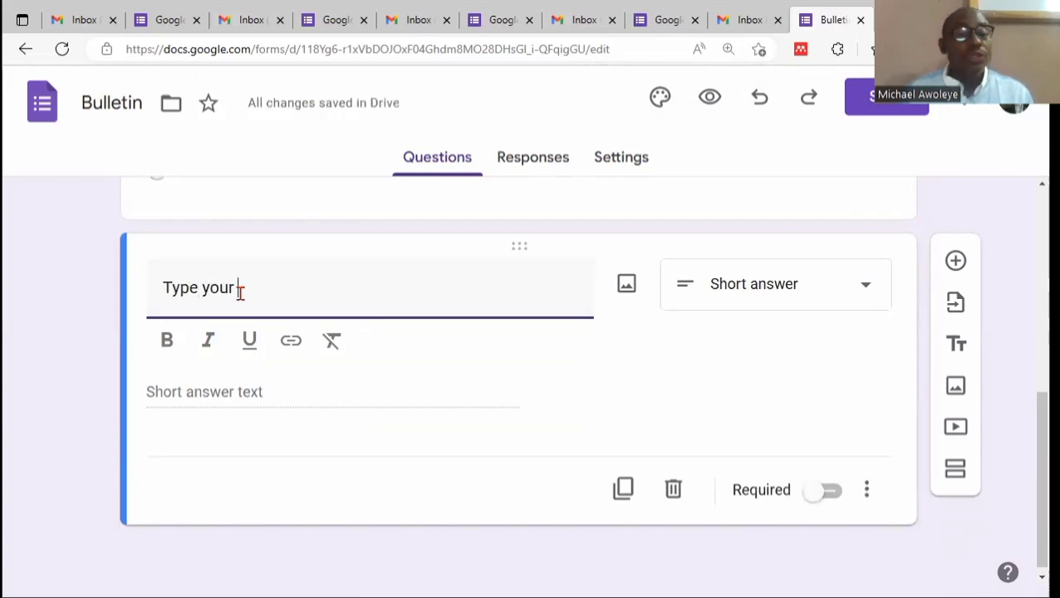
{"action": "type", "text": "offic"}
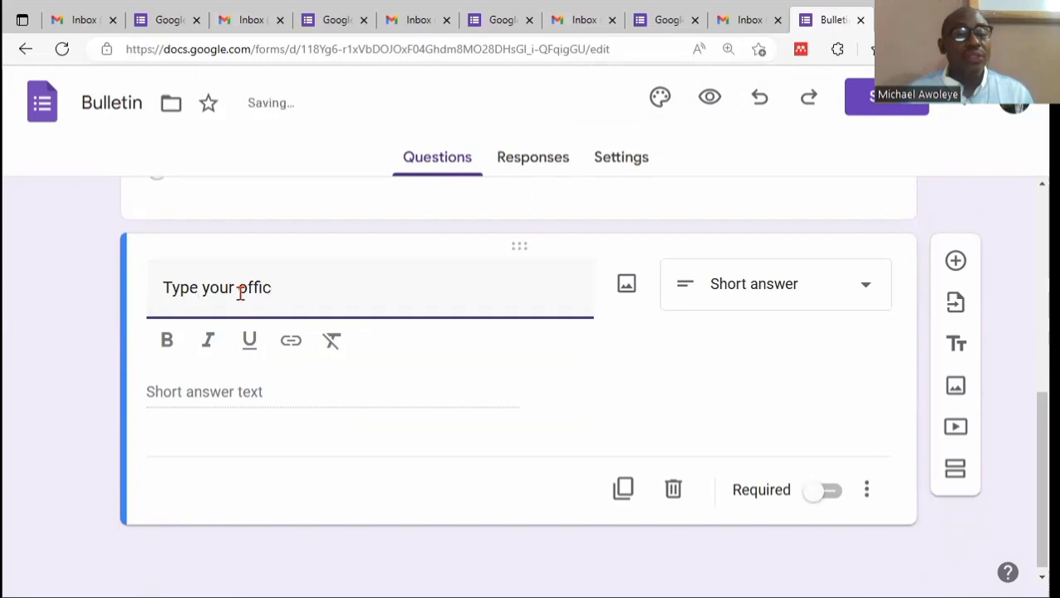
{"action": "type", "text": "ial web "}
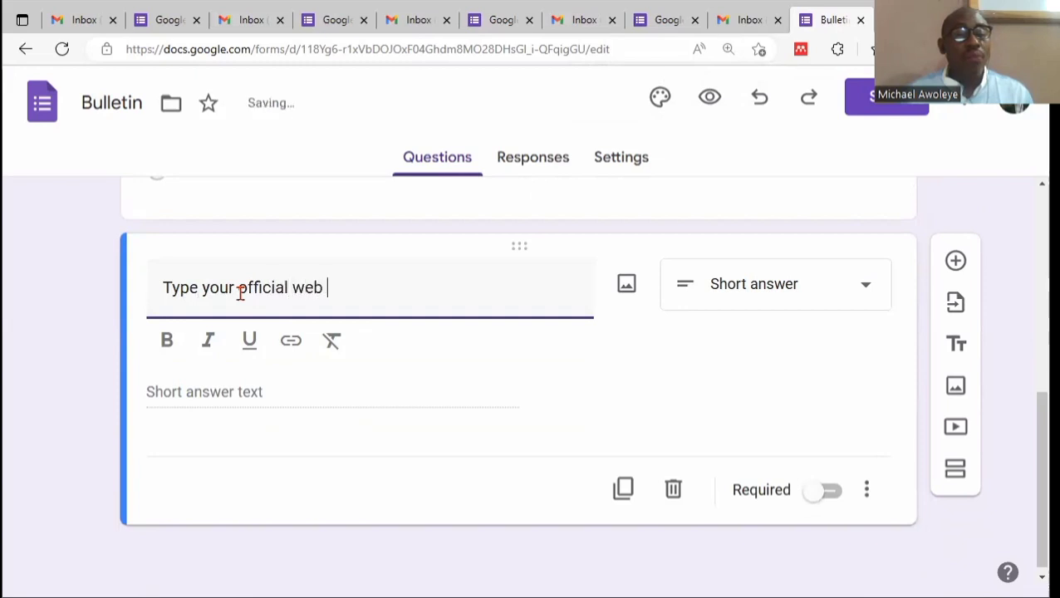
{"action": "type", "text": "page"}
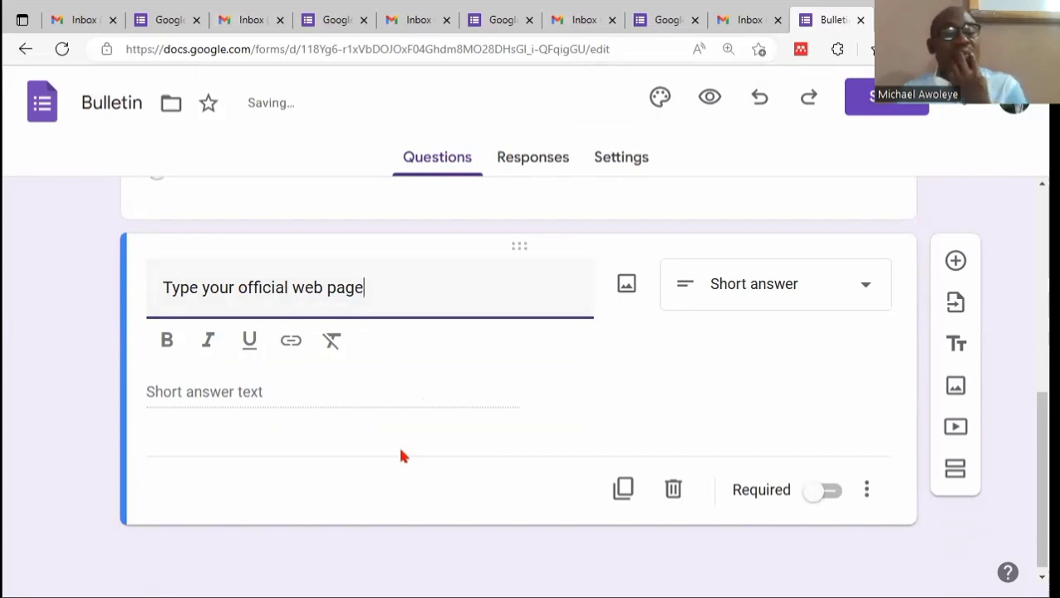
Step: Reword the new question to "Supply your official web page" and keep its type as Short answer
{"action": "double_click", "coordinate": [192, 287]}
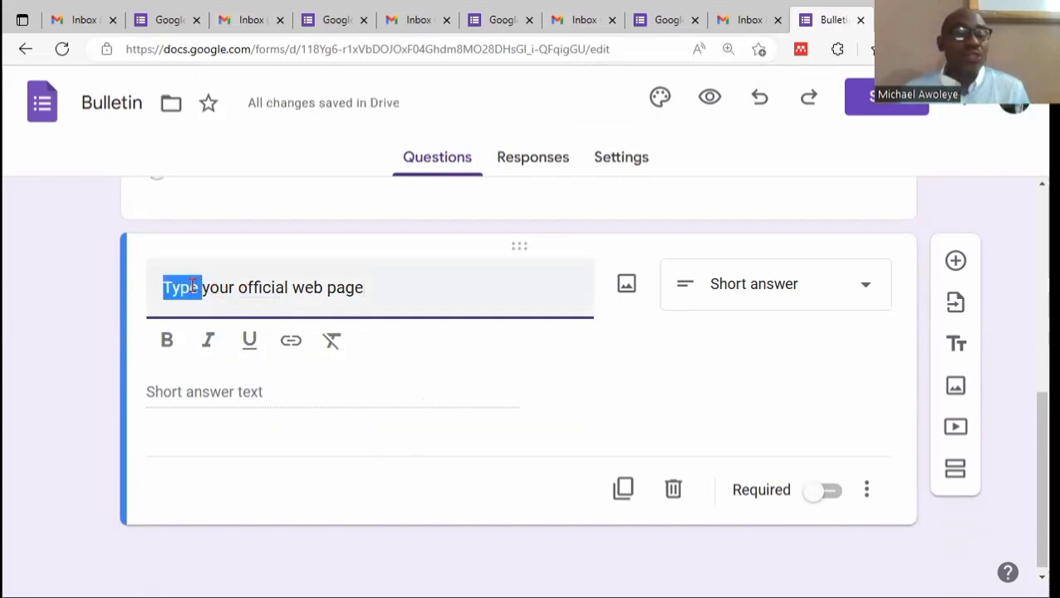
{"action": "type", "text": "Supply"}
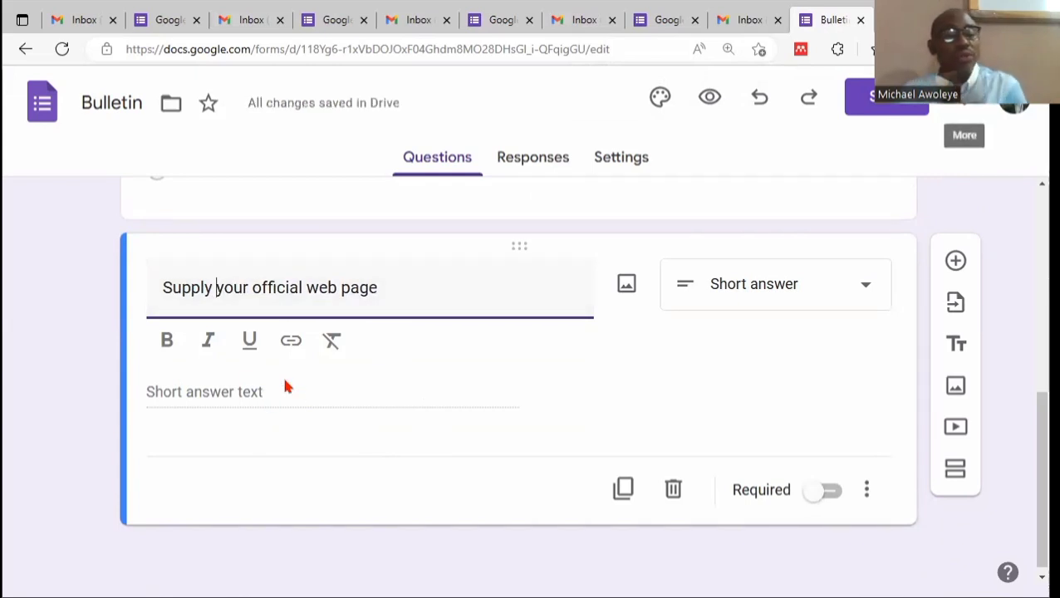
{"action": "left_click", "coordinate": [778, 291]}
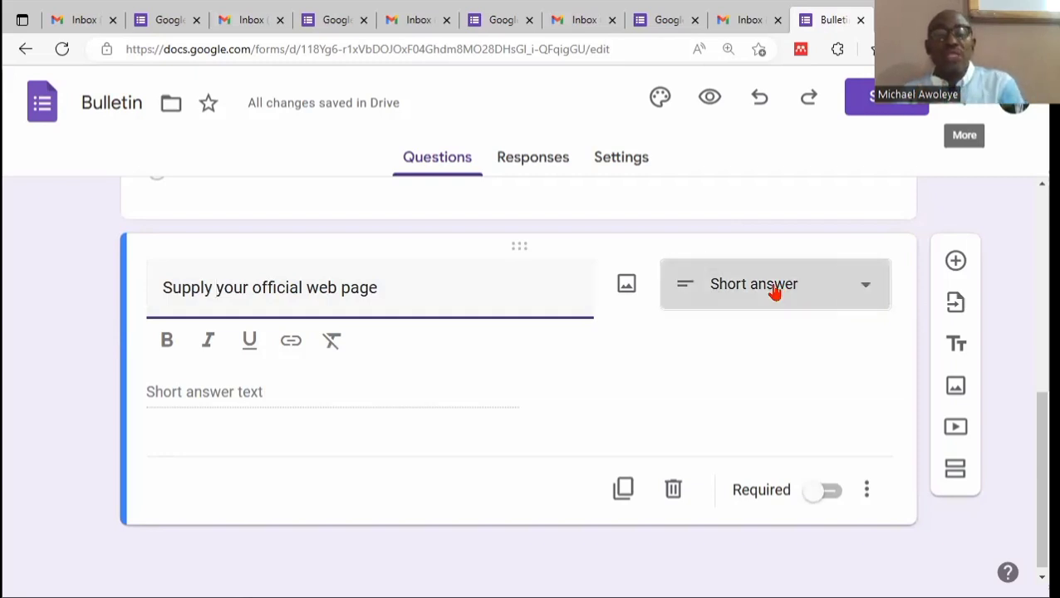
{"action": "left_click", "coordinate": [763, 125]}
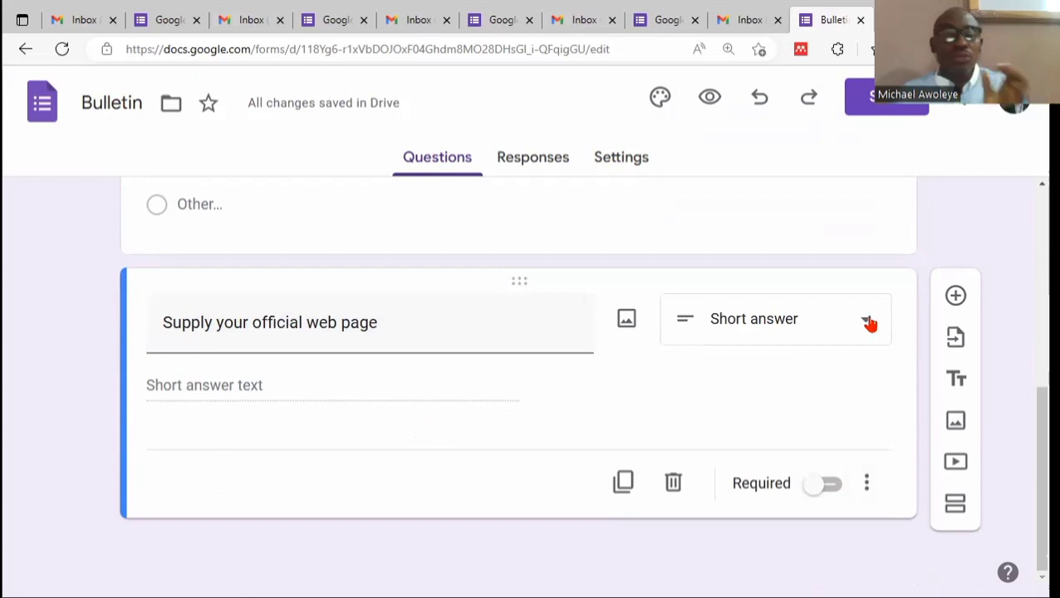
Step: Add a short-answer question titled "Telephone" below the official web page question
{"action": "left_click", "coordinate": [956, 299]}
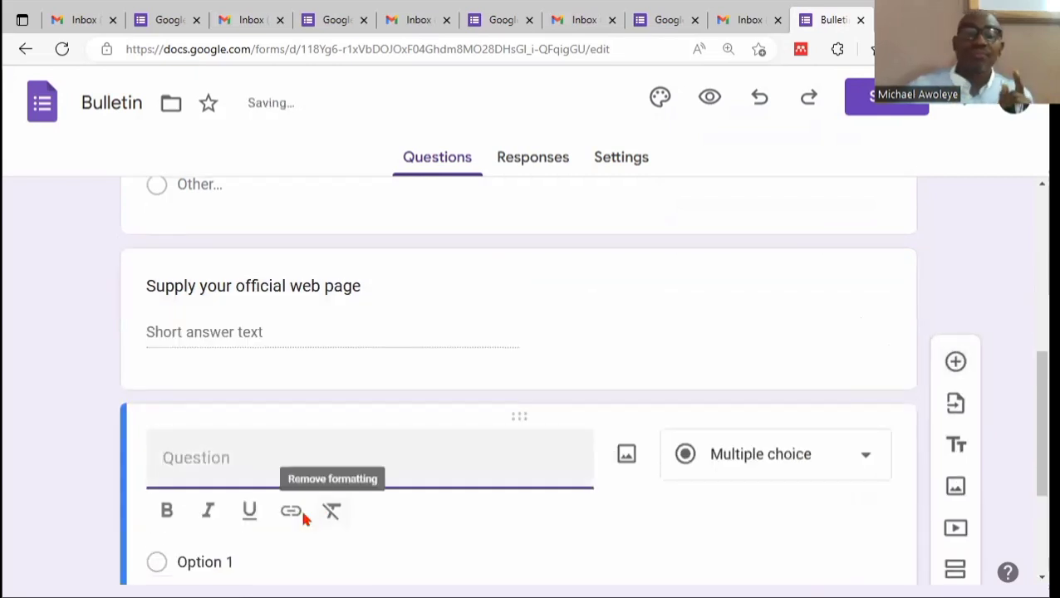
{"action": "scroll", "coordinate": [343, 383], "scroll_direction": "down", "scroll_amount": 2}
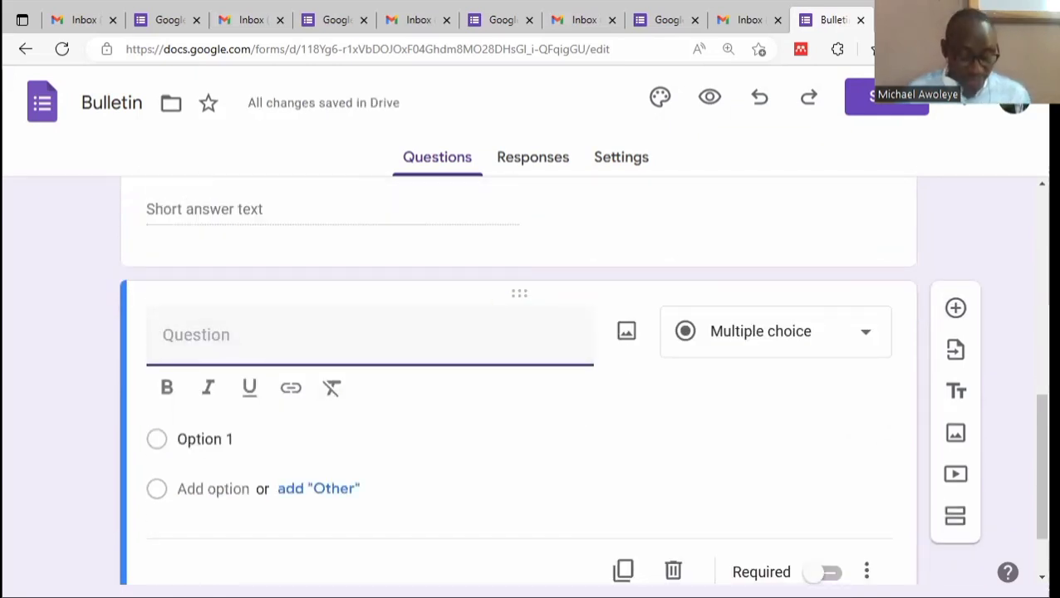
{"action": "type", "text": "Telepone"}
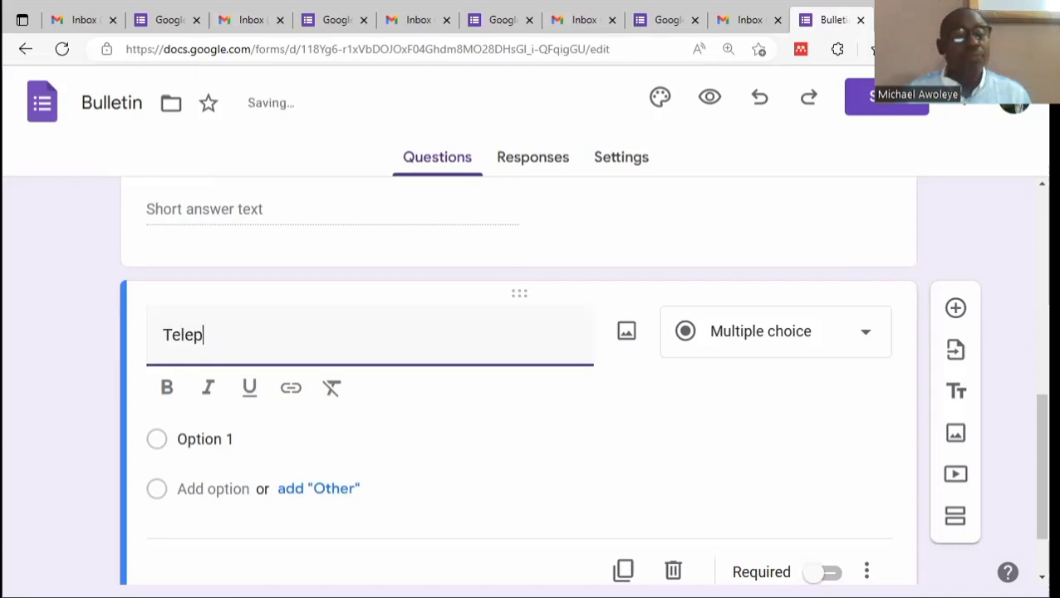
{"action": "key", "text": "BackSpace"}
{"action": "key", "text": "BackSpace"}
{"action": "key", "text": "BackSpace"}
{"action": "type", "text": "hone"}
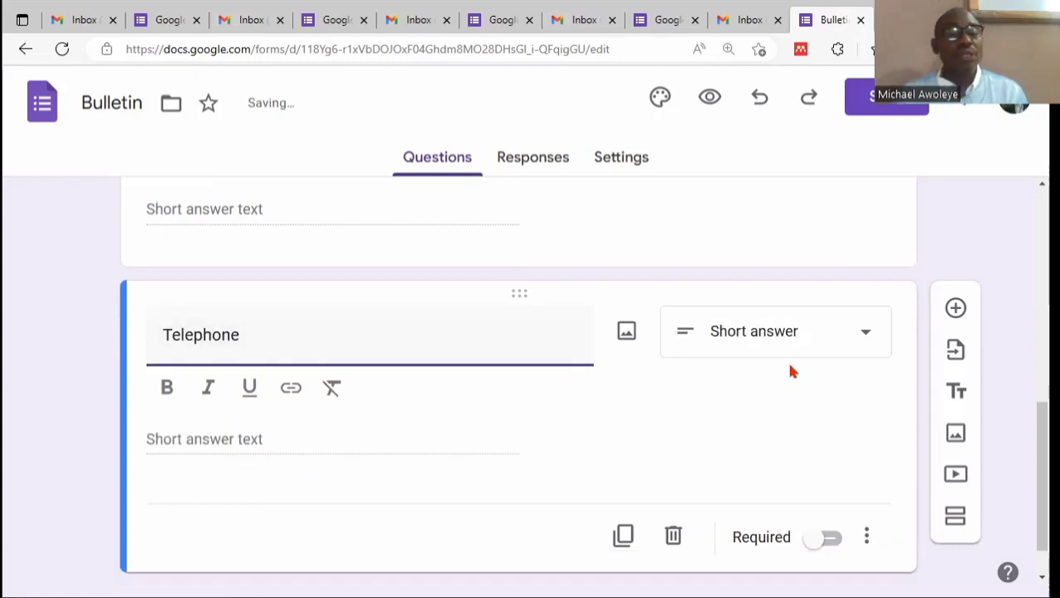
Step: Add a question titled "Department" below the Telephone question and set its type to Dropdown
{"action": "scroll", "coordinate": [290, 430], "scroll_direction": "down", "scroll_amount": 1}
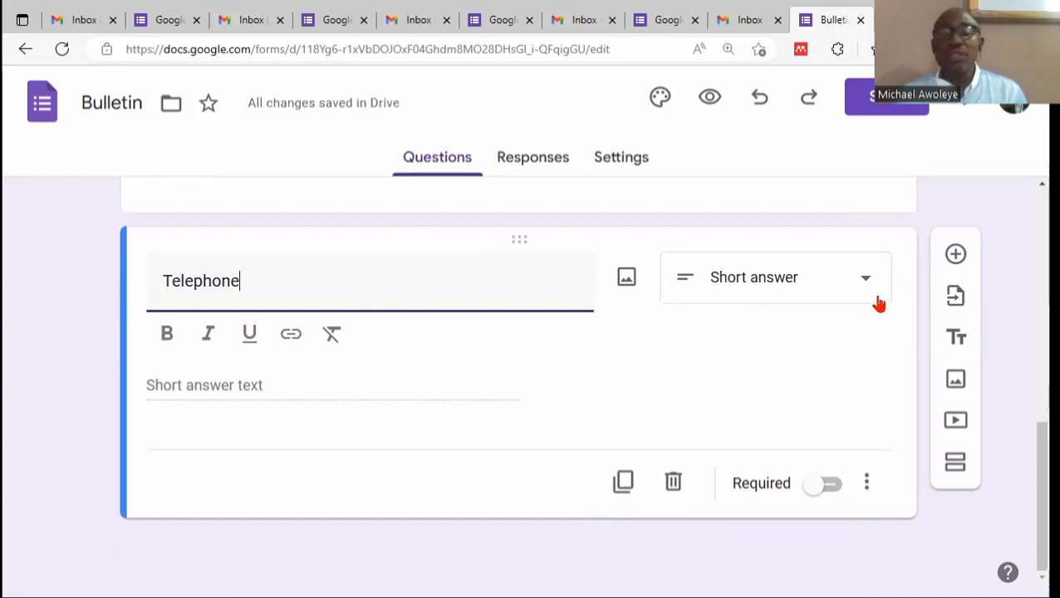
{"action": "left_click", "coordinate": [955, 253]}
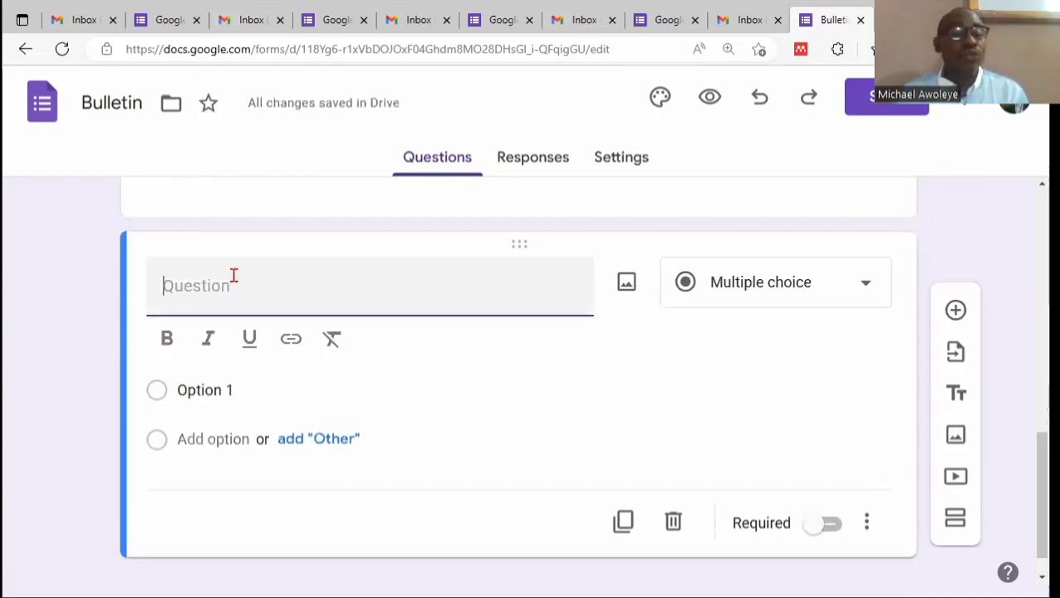
{"action": "type", "text": "D"}
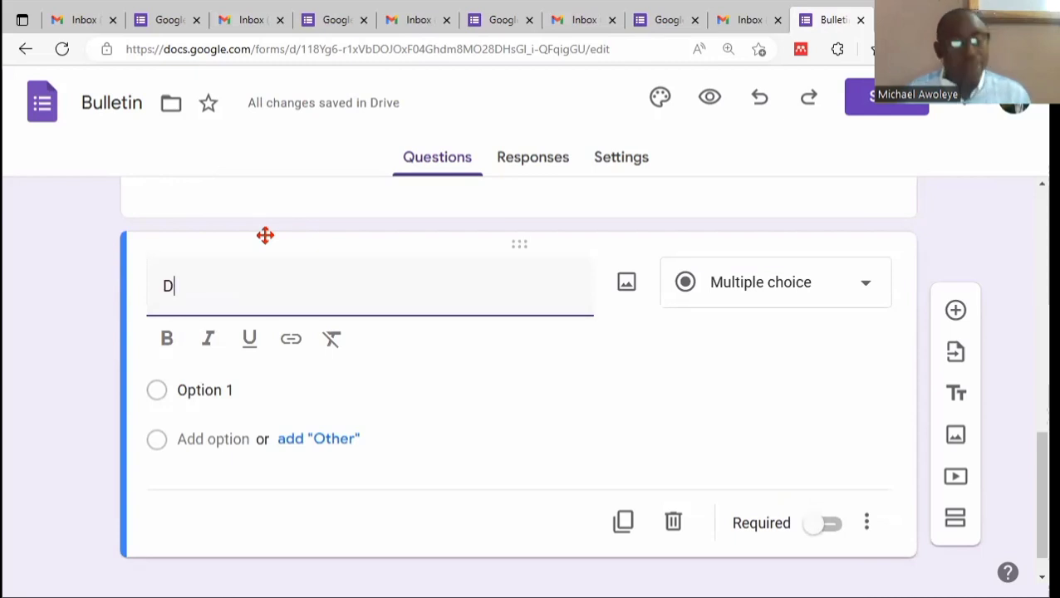
{"action": "type", "text": "epartment"}
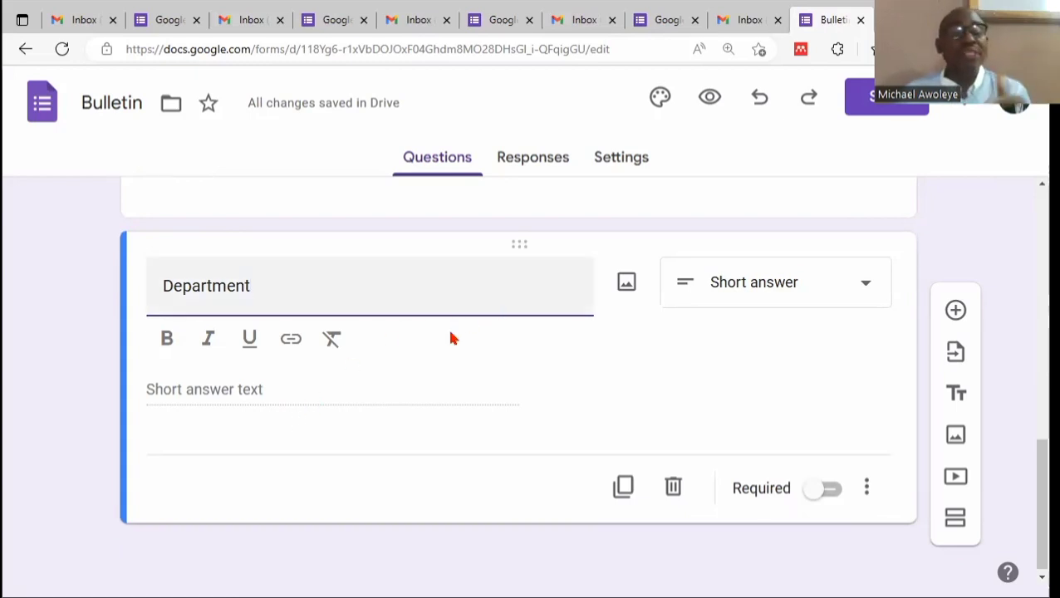
{"action": "left_click", "coordinate": [798, 291]}
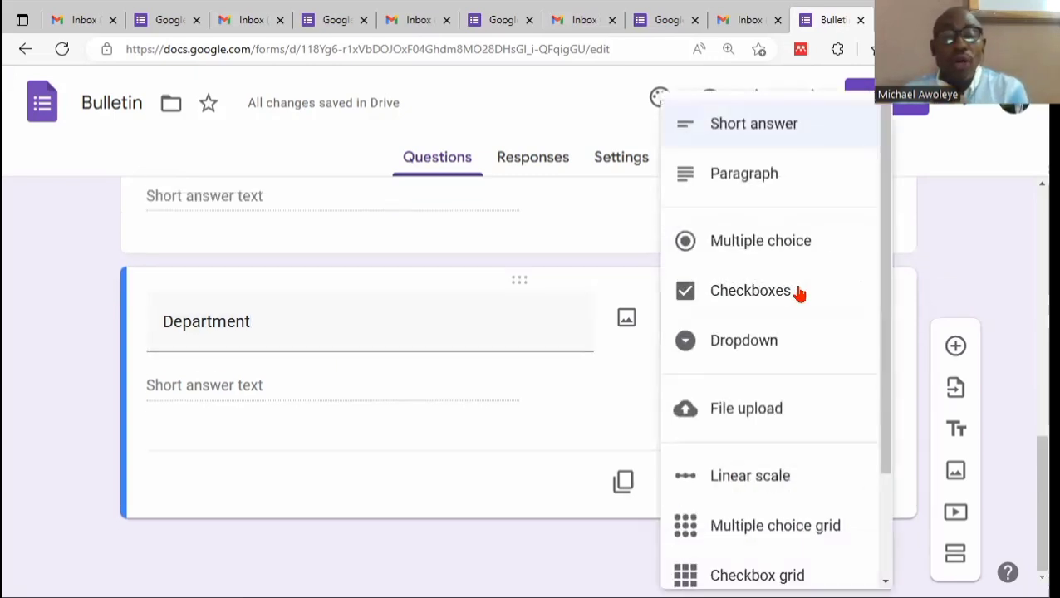
{"action": "left_click", "coordinate": [771, 351]}
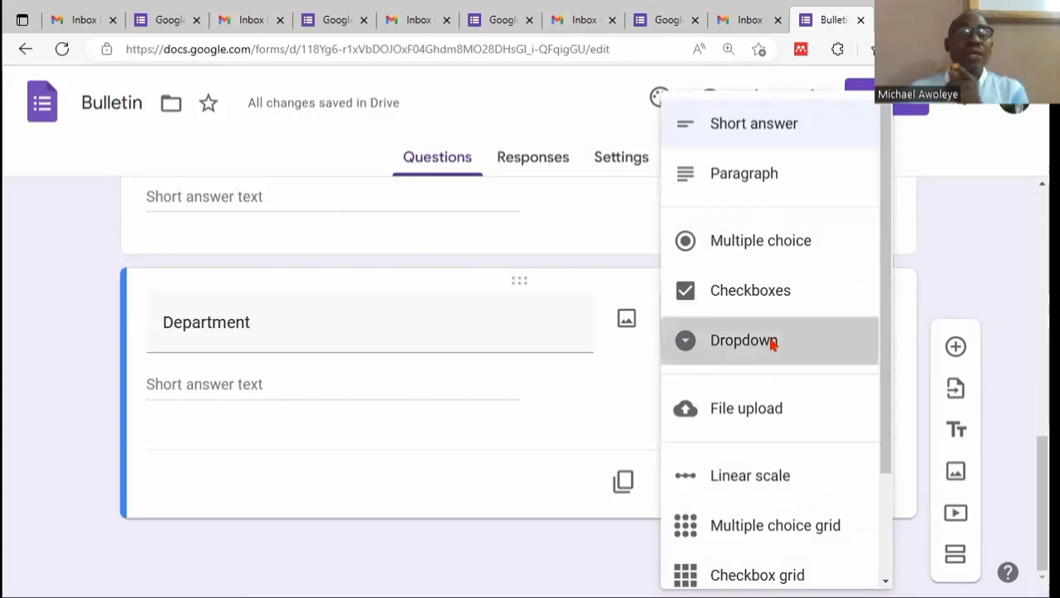
Step: Enter "Computer Science" and "Mechanical Engineering" as the first two options of the Department dropdown
{"action": "left_click", "coordinate": [235, 350]}
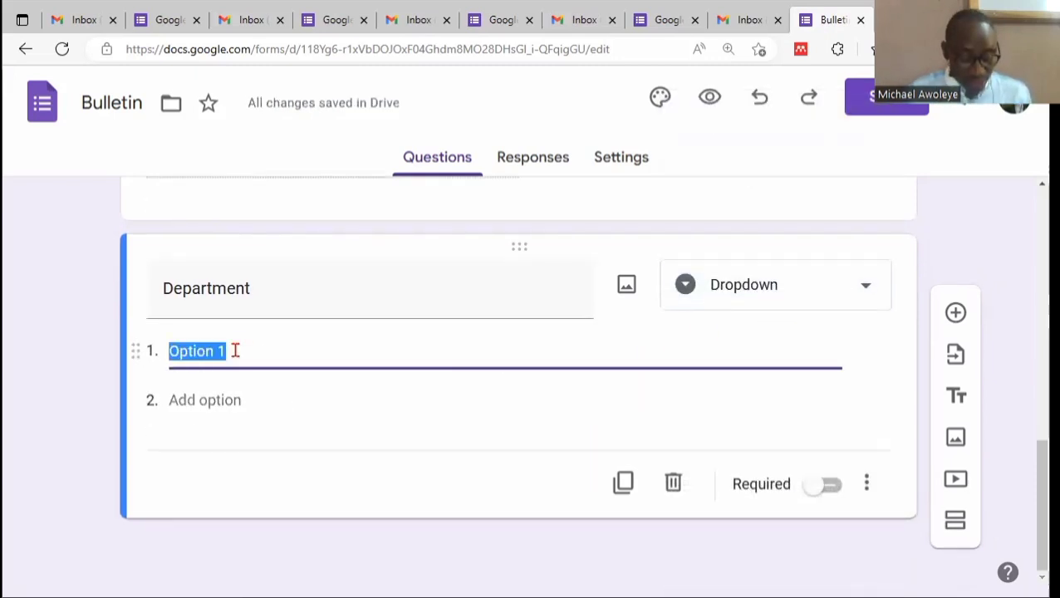
{"action": "type", "text": "Computer"}
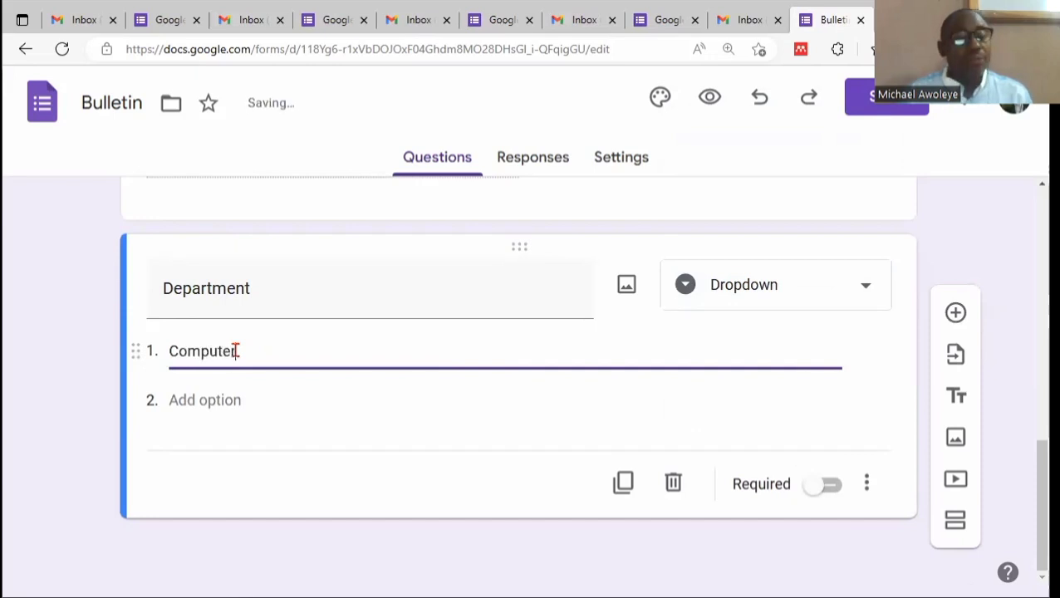
{"action": "type", "text": " Sciencre"}
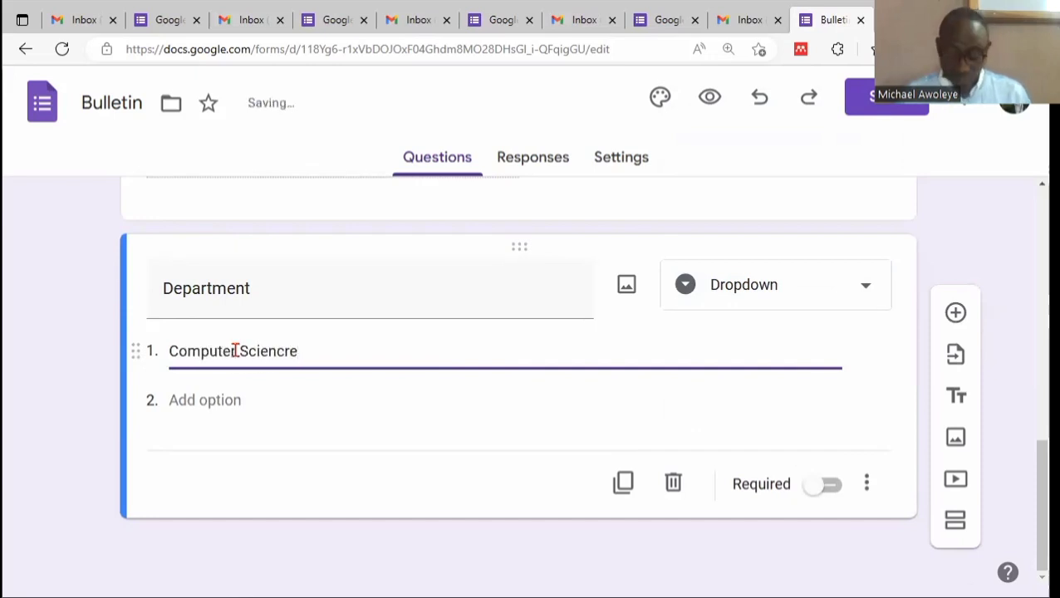
{"action": "key", "text": "BackSpace"}
{"action": "key", "text": "BackSpace"}
{"action": "type", "text": "e"}
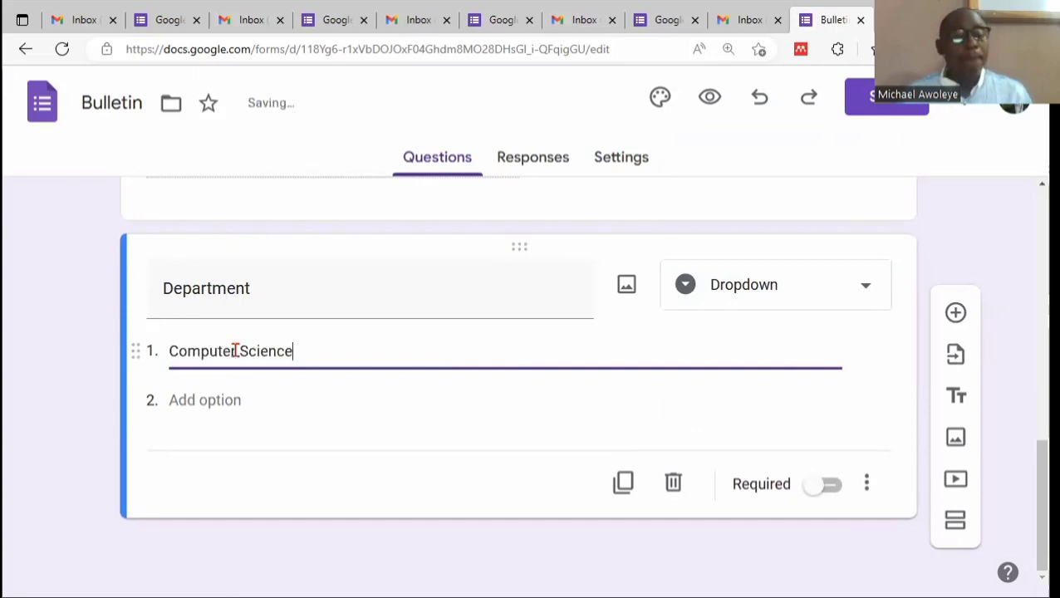
{"action": "left_click", "coordinate": [236, 402]}
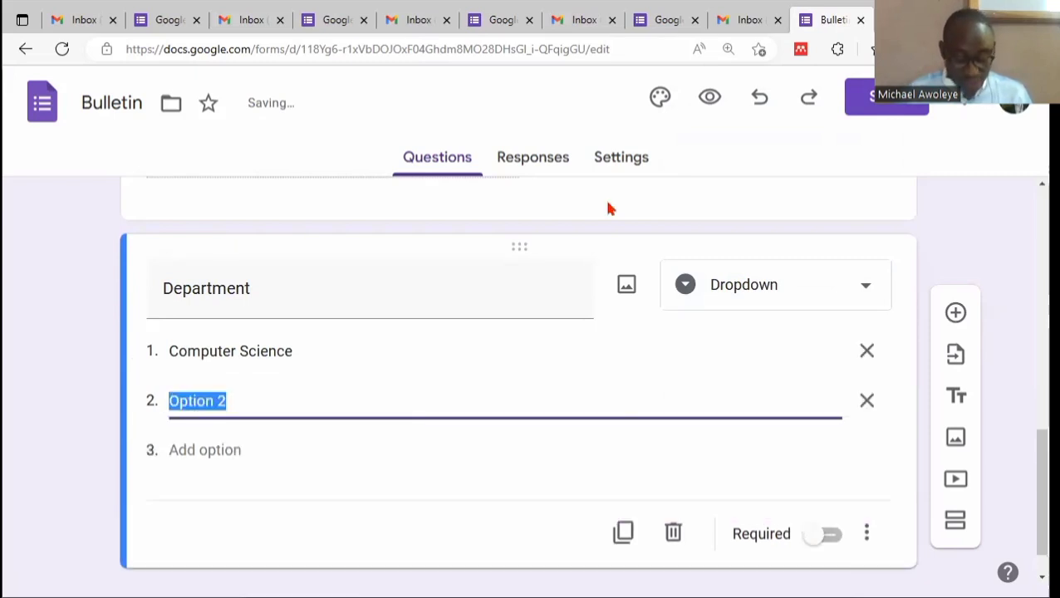
{"action": "type", "text": "Mechanical Eng"}
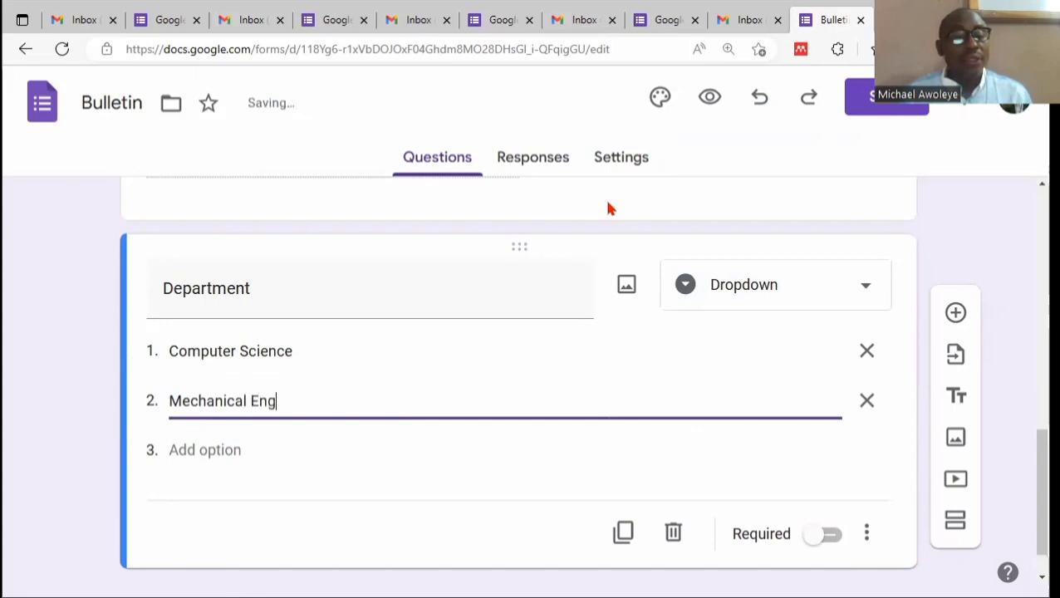
{"action": "type", "text": "ineering"}
Step: Extend the first Department option to read "Computer Science & Engineering"
{"action": "left_click", "coordinate": [335, 346]}
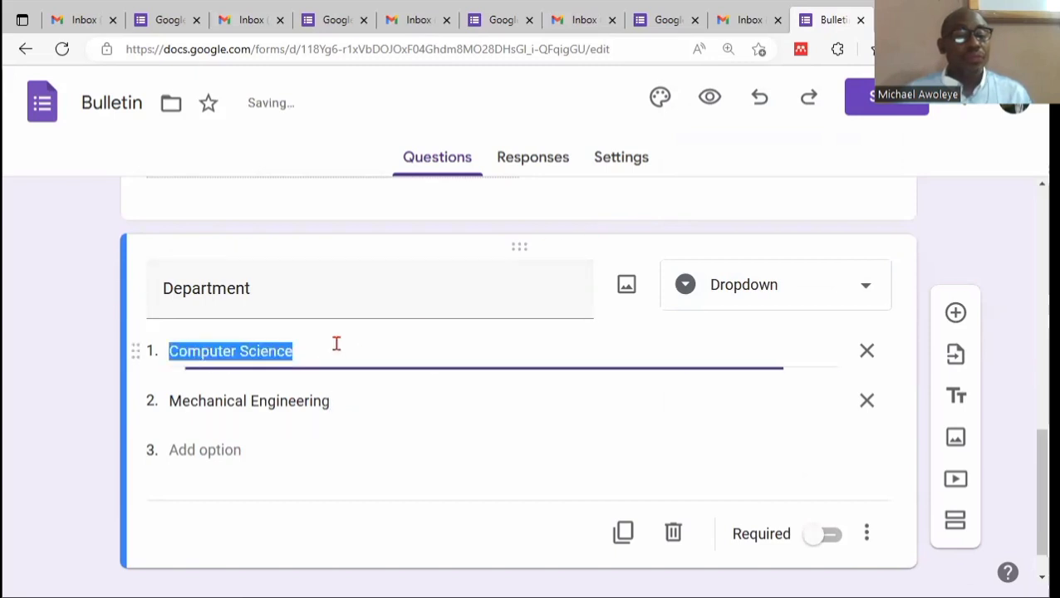
{"action": "left_click", "coordinate": [335, 348]}
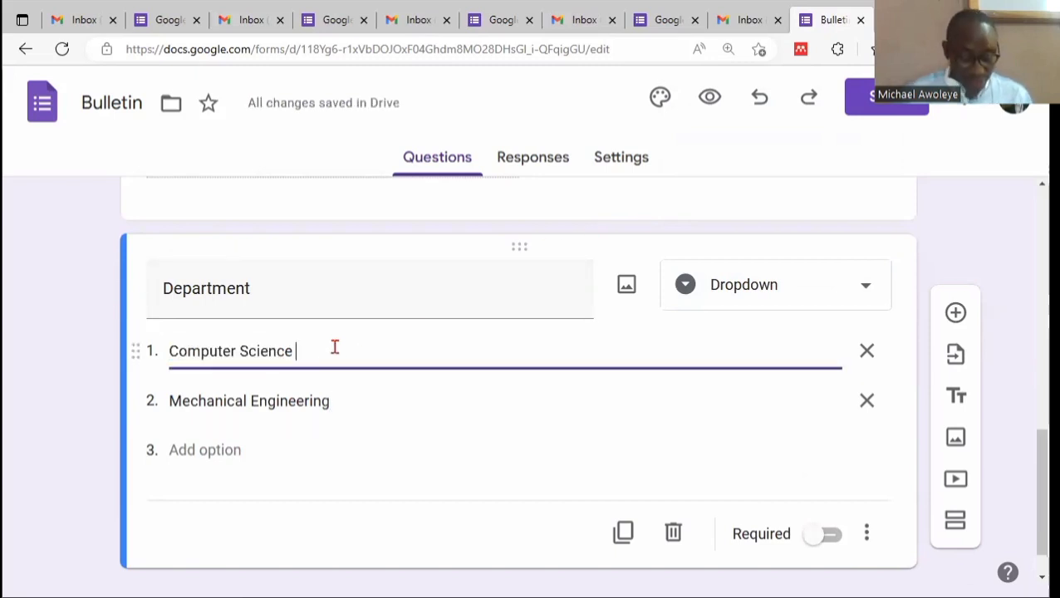
{"action": "type", "text": "& Engineering"}
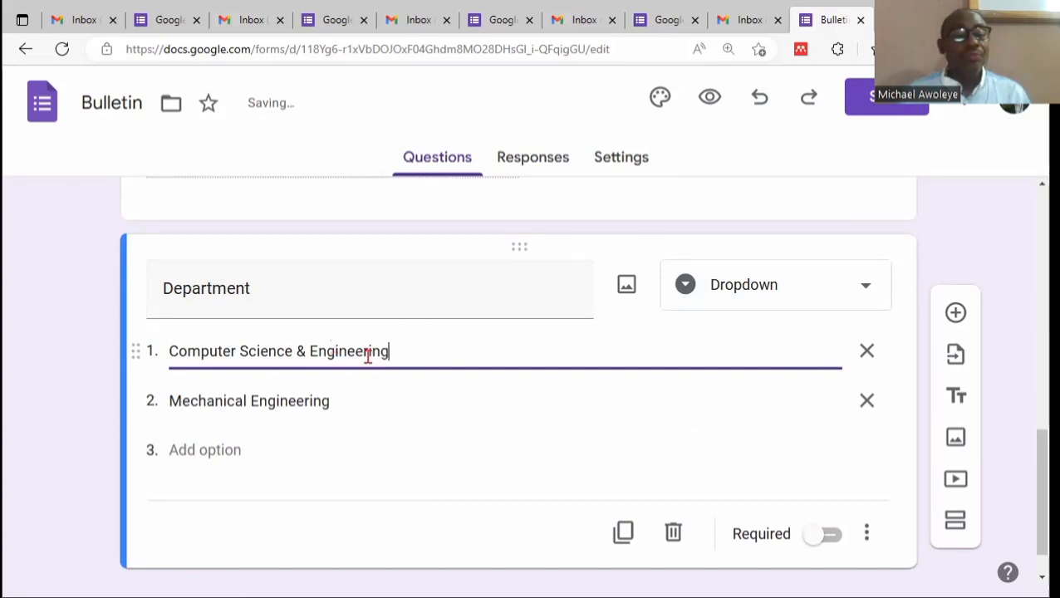
Step: Add "Electrical Engineering" and "Food Science & Technology" as the third and fourth Department options
{"action": "scroll", "coordinate": [250, 382], "scroll_direction": "down", "scroll_amount": 1}
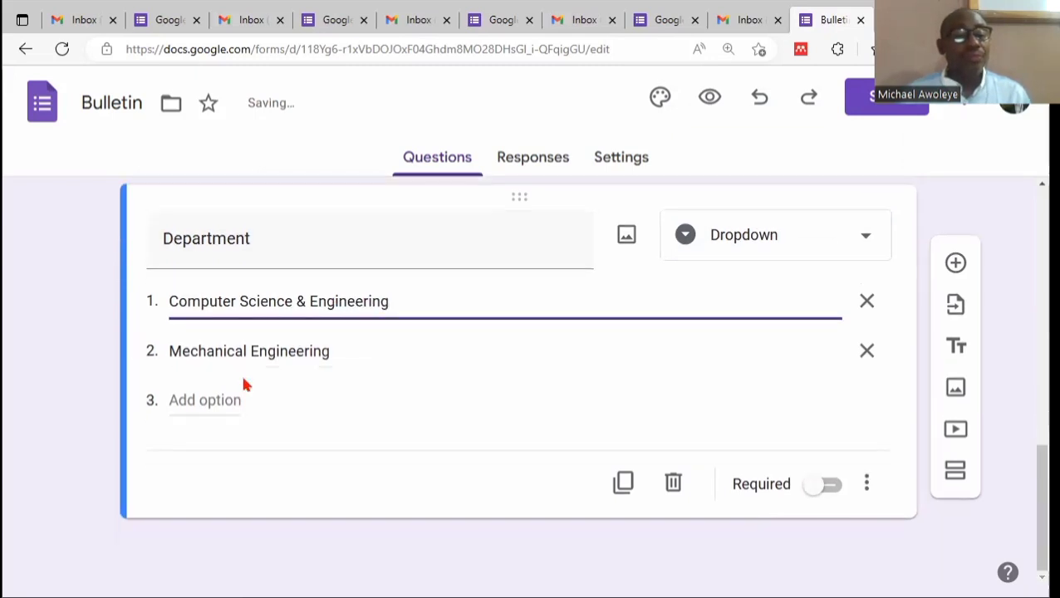
{"action": "left_click", "coordinate": [224, 401]}
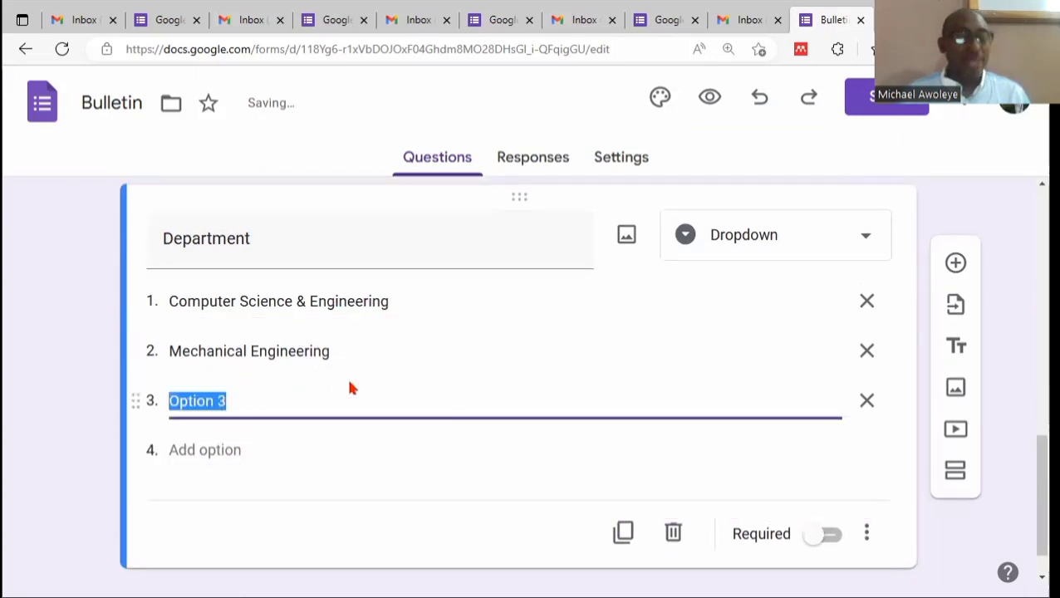
{"action": "type", "text": "lec"}
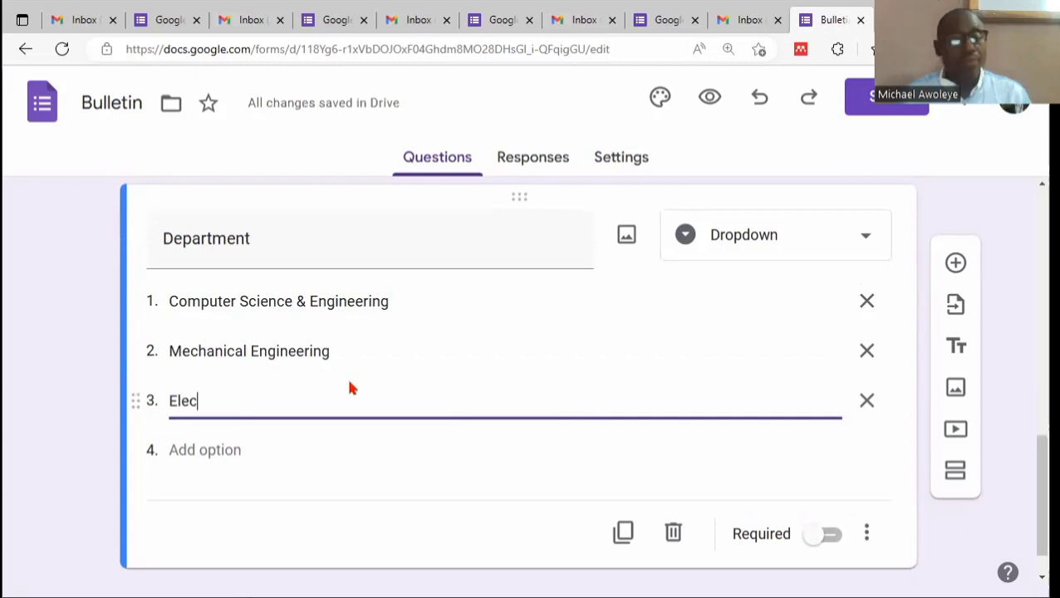
{"action": "type", "text": "trical Engineering"}
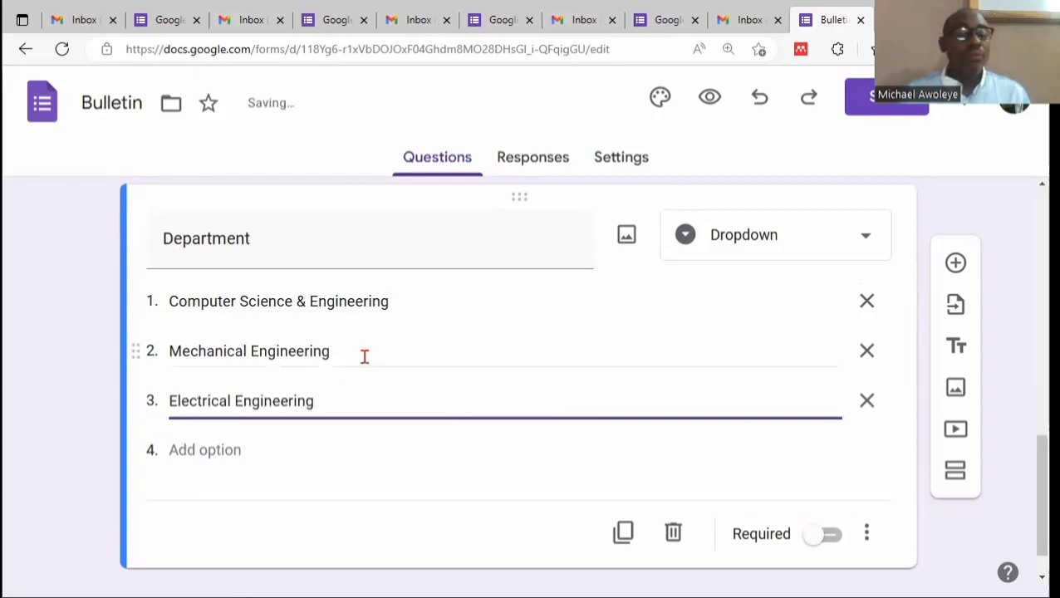
{"action": "scroll", "coordinate": [365, 356], "scroll_direction": "down", "scroll_amount": 1}
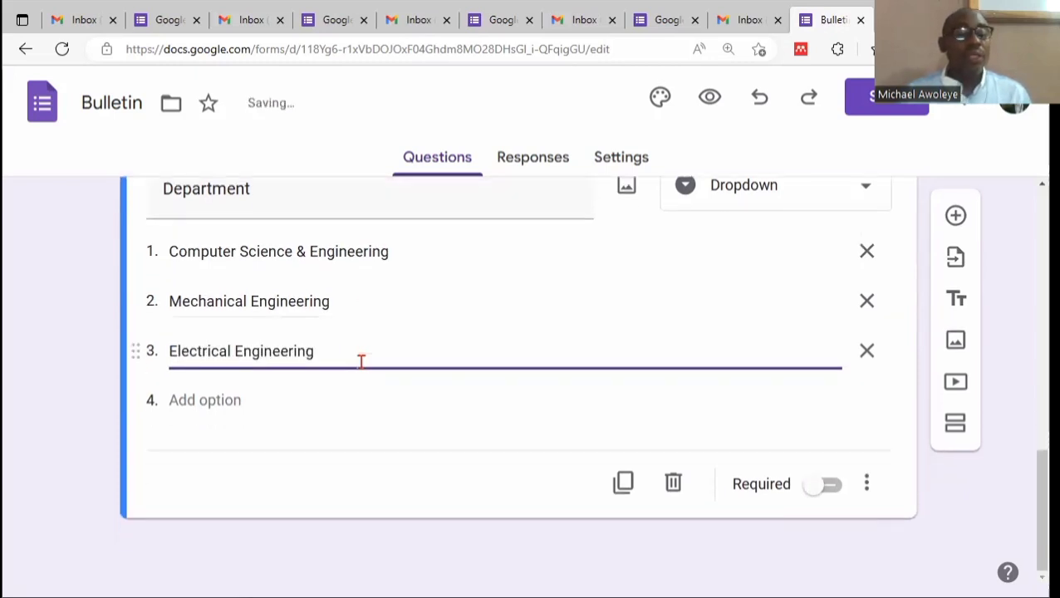
{"action": "left_click", "coordinate": [219, 400]}
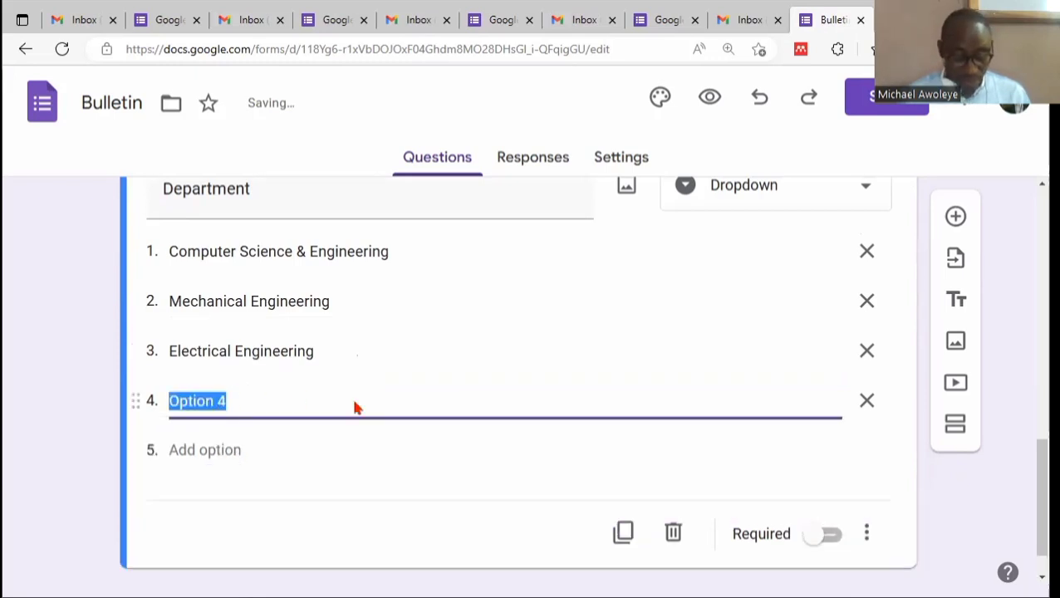
{"action": "type", "text": "Food Science "}
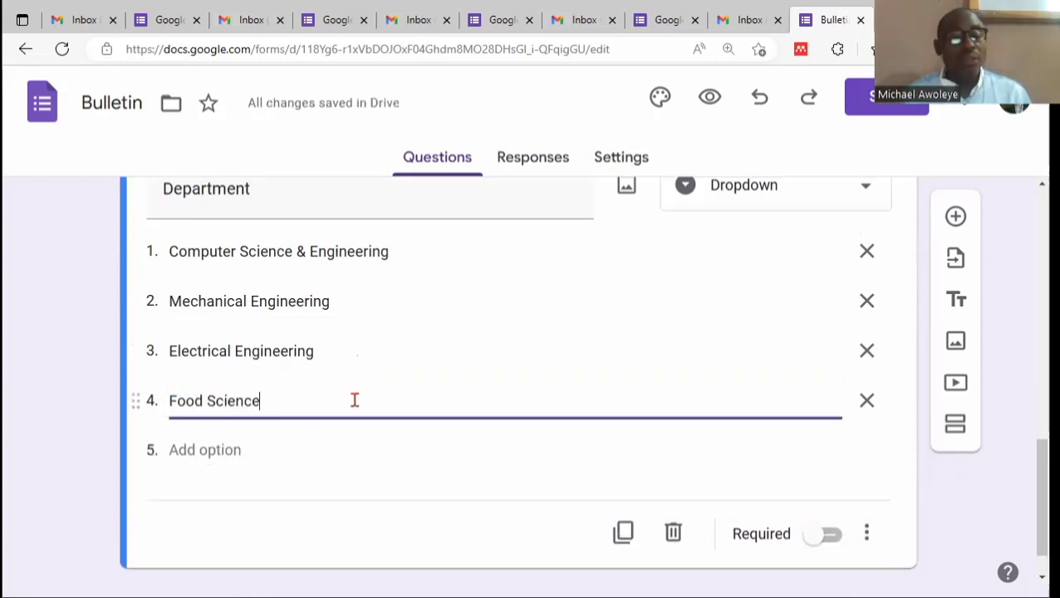
{"action": "type", "text": "& Te"}
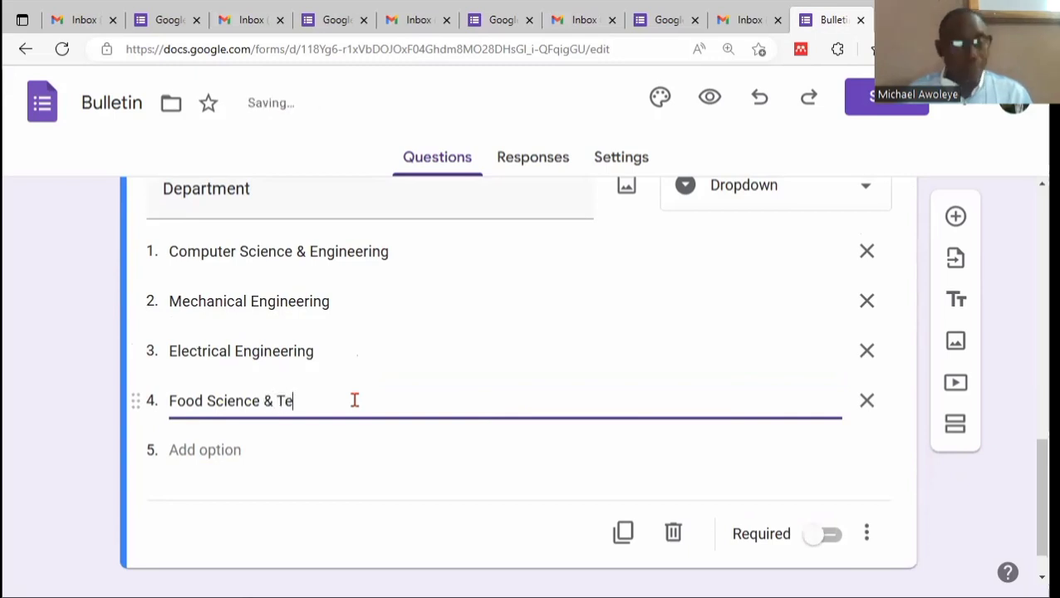
{"action": "type", "text": "chnology"}
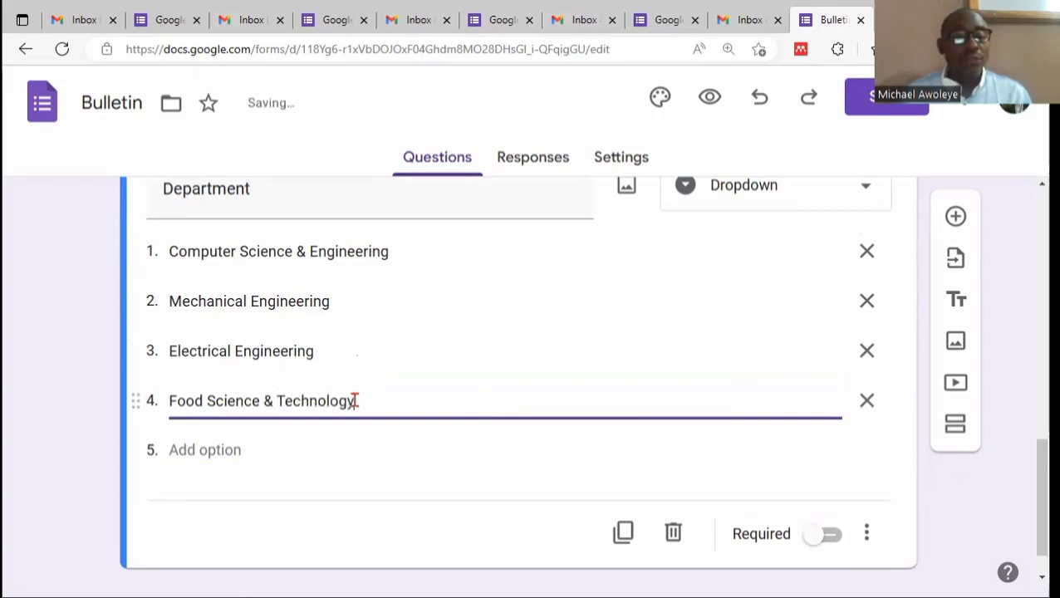
Step: Add "Material Science" as the fifth option of the Department dropdown
{"action": "left_click", "coordinate": [199, 451]}
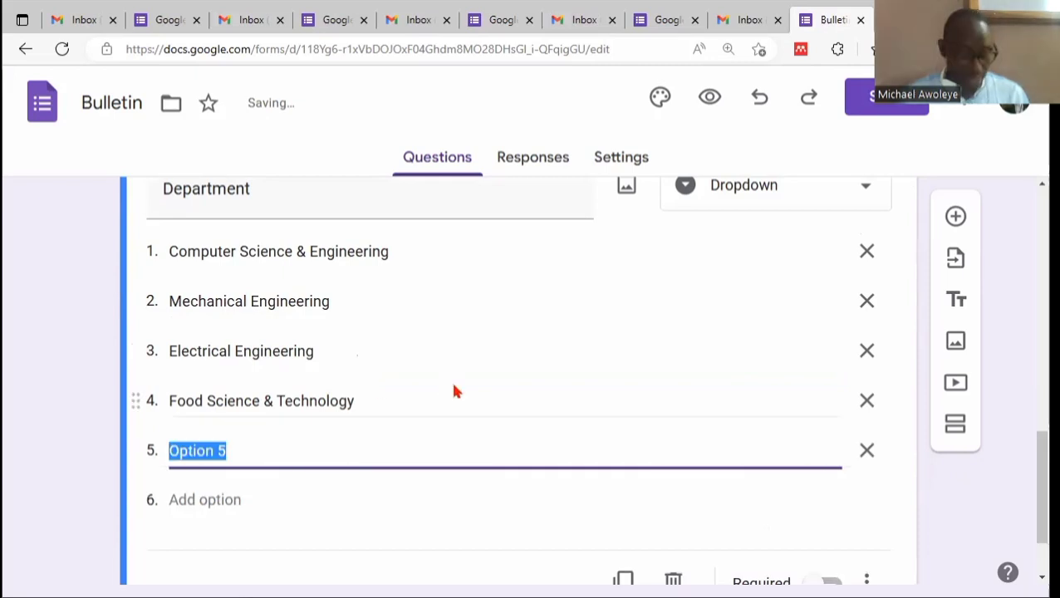
{"action": "type", "text": "E"}
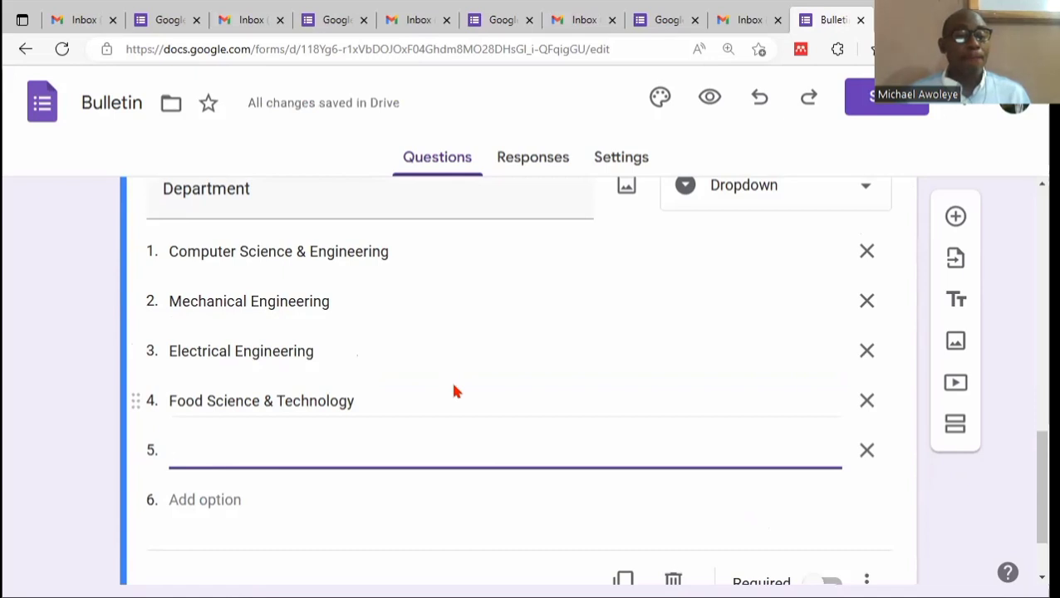
{"action": "type", "text": "Ma"}
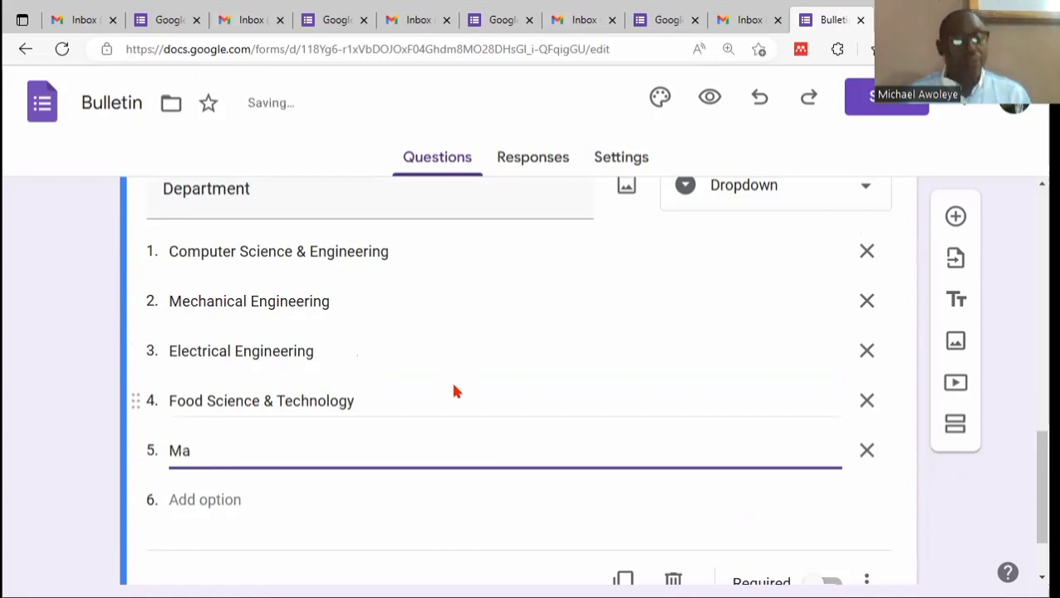
{"action": "type", "text": "teri"}
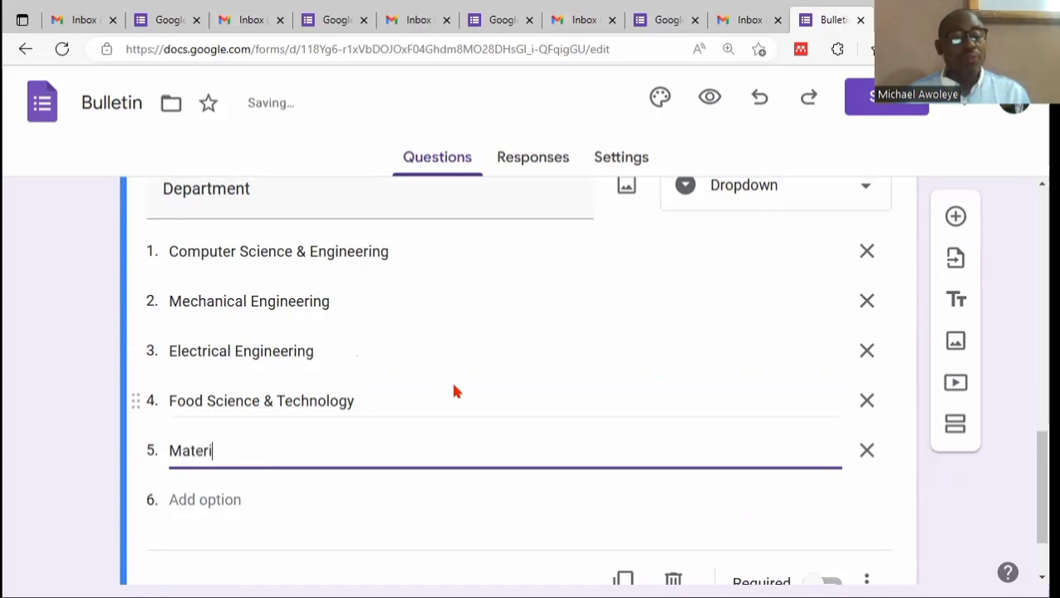
{"action": "type", "text": "als"}
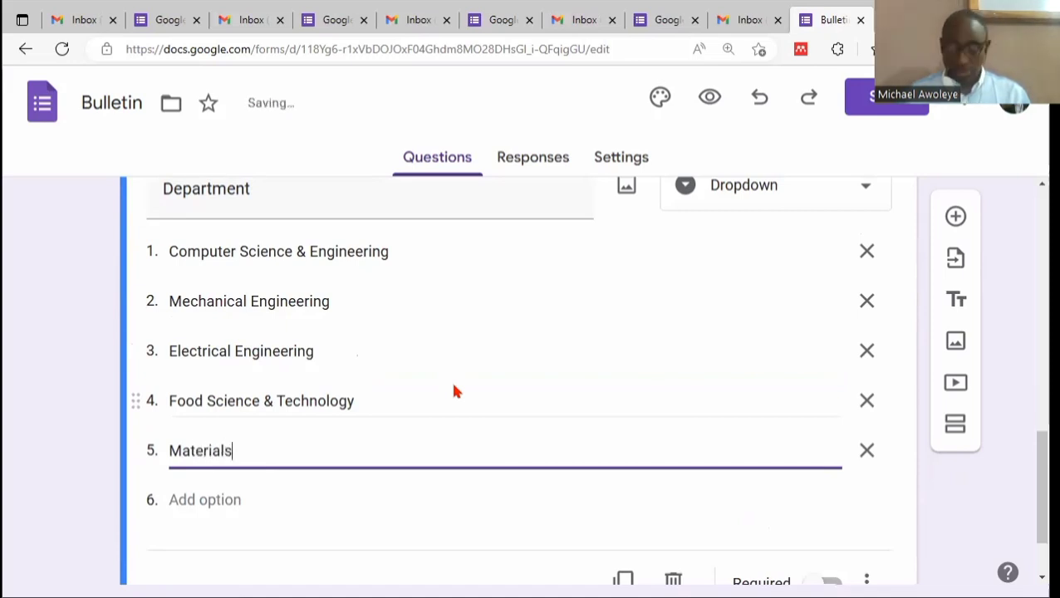
{"action": "key", "text": "BackSpace"}
{"action": "type", "text": "s"}
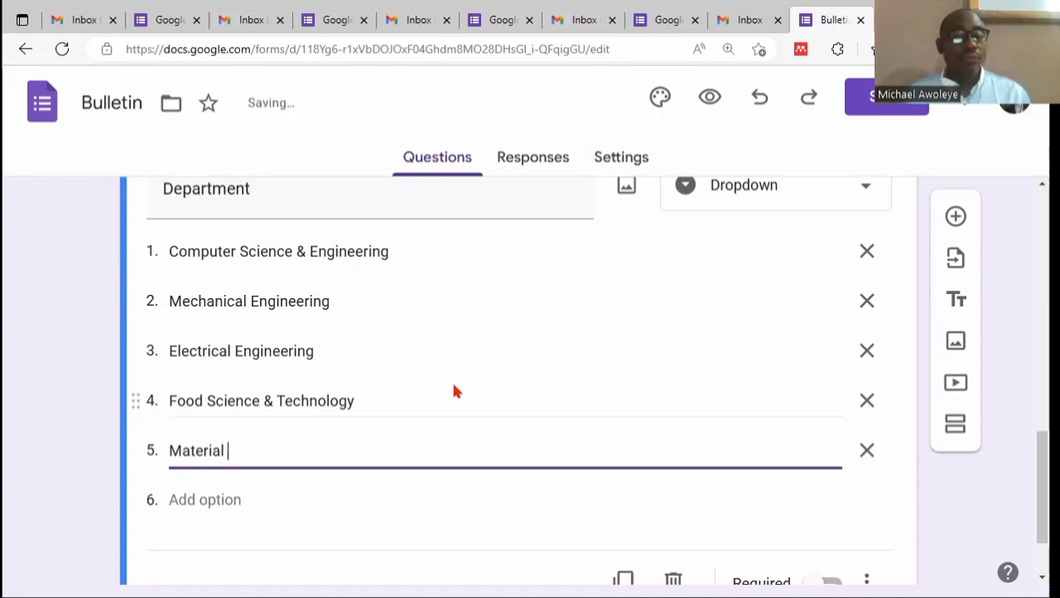
{"action": "type", "text": "Sc"}
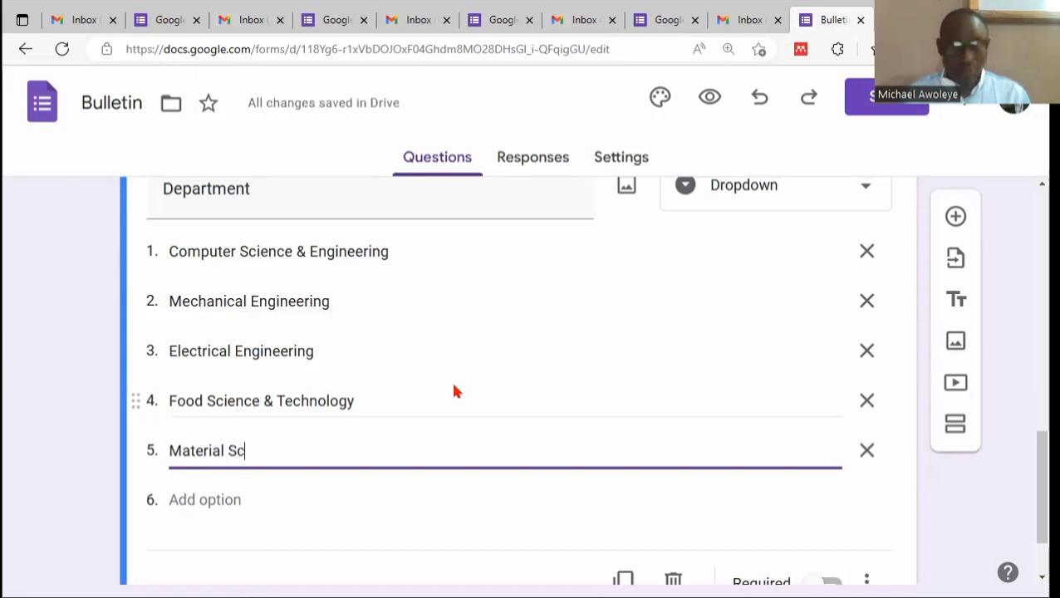
{"action": "type", "text": "ience"}
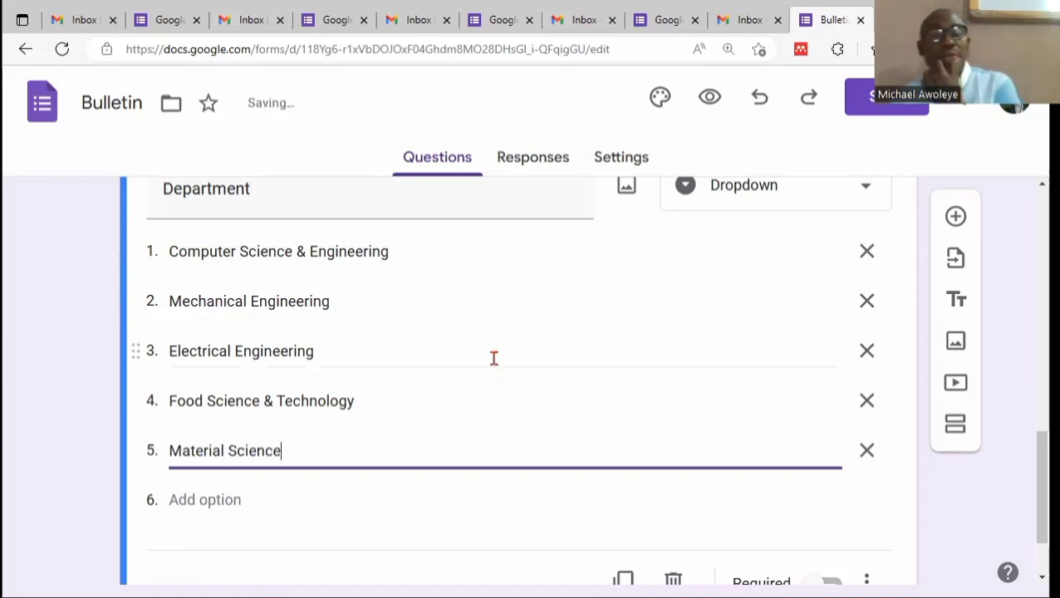
Step: Add a short-answer question titled "Faculty" below the Department question
{"action": "scroll", "coordinate": [493, 366], "scroll_direction": "down", "scroll_amount": 1}
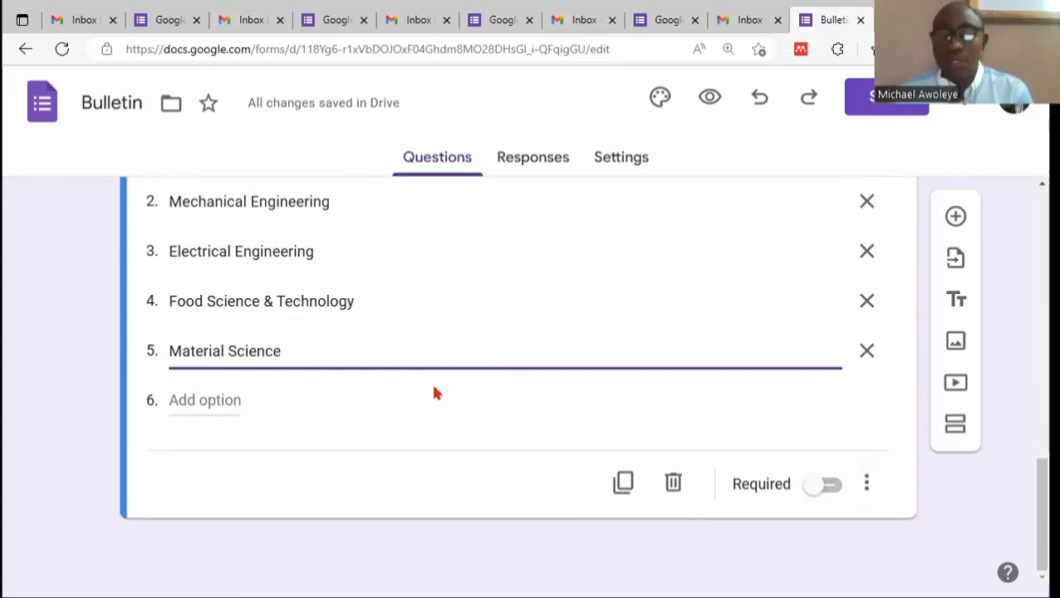
{"action": "left_click", "coordinate": [961, 217]}
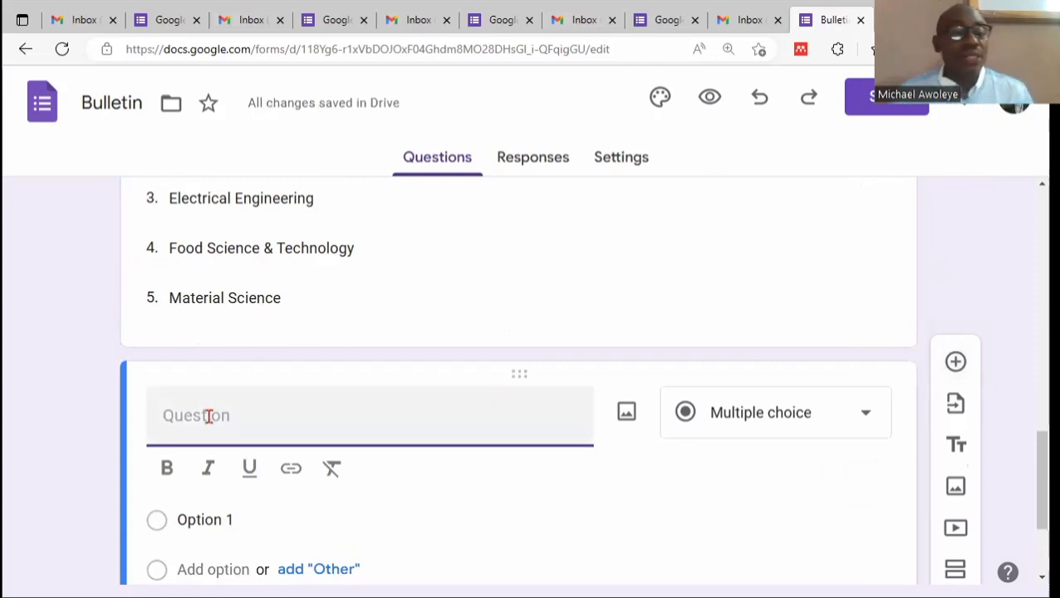
{"action": "type", "text": "F"}
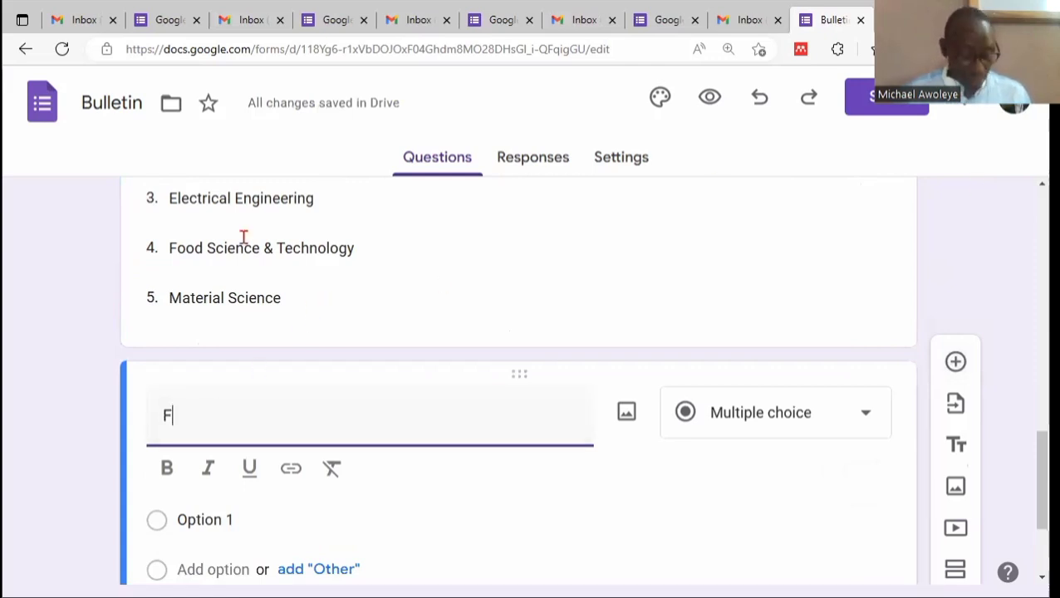
{"action": "type", "text": "aculty"}
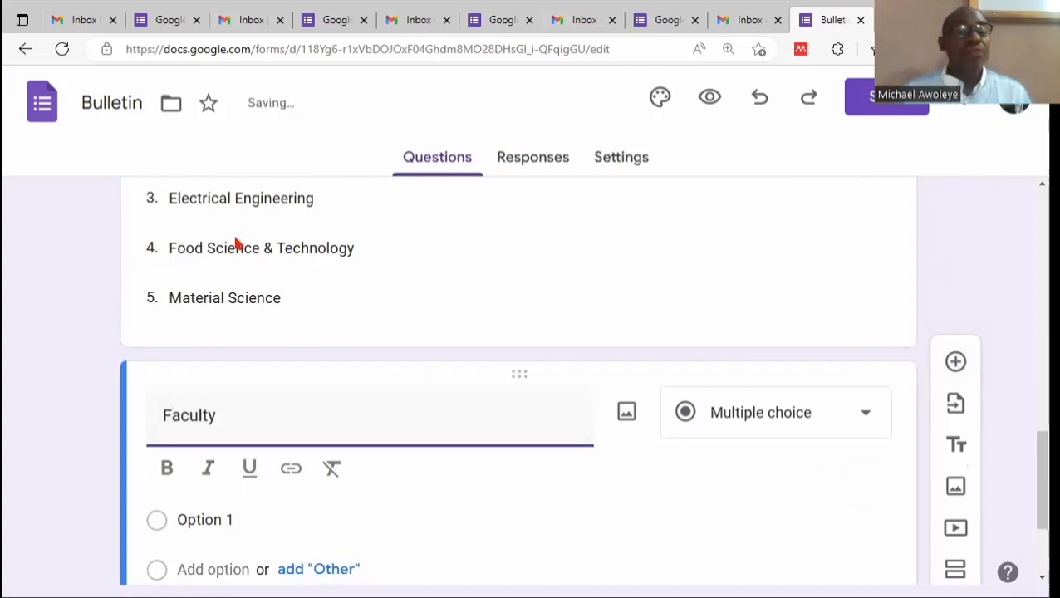
{"action": "scroll", "coordinate": [376, 420], "scroll_direction": "down", "scroll_amount": 1}
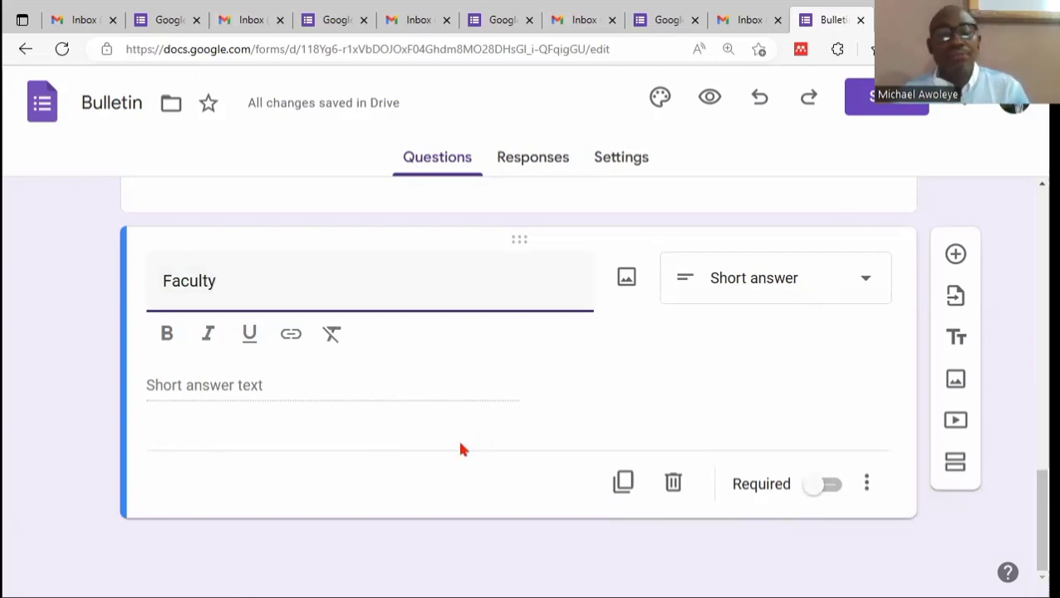
Step: Add a question titled "Cadre" below the Faculty question
{"action": "left_click", "coordinate": [961, 259]}
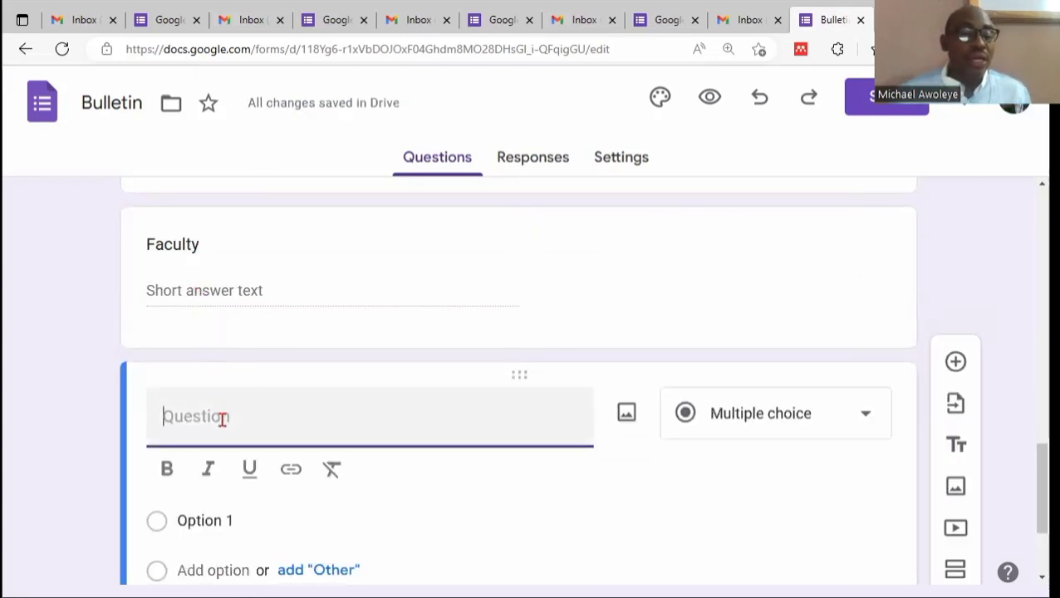
{"action": "type", "text": "C"}
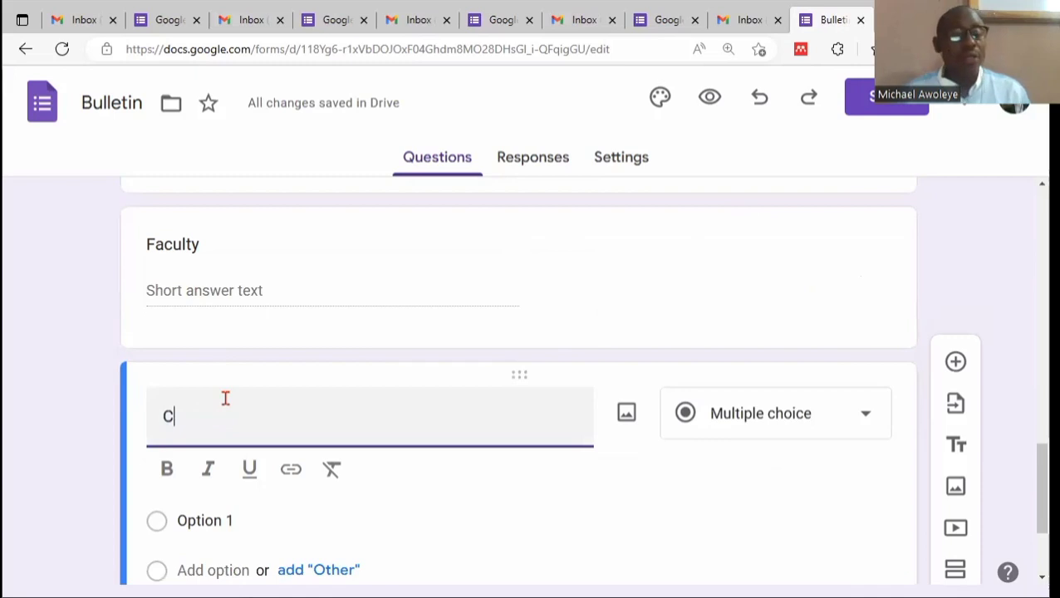
{"action": "type", "text": "adre"}
Step: Try the Checkbox grid type on the Cadre question and set it back to Multiple choice
{"action": "scroll", "coordinate": [440, 497], "scroll_direction": "down", "scroll_amount": 2}
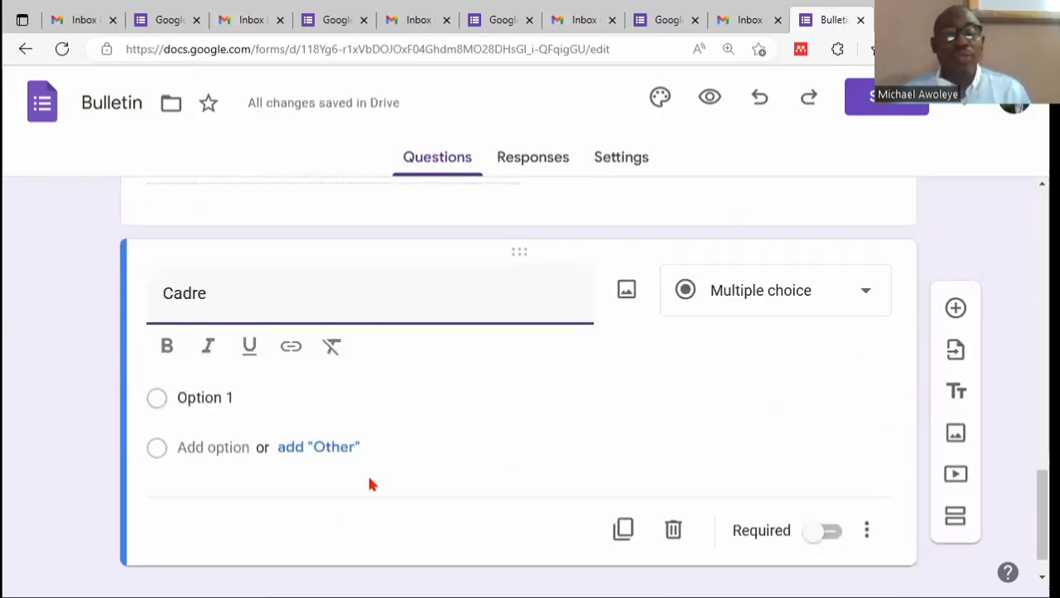
{"action": "left_click", "coordinate": [800, 292]}
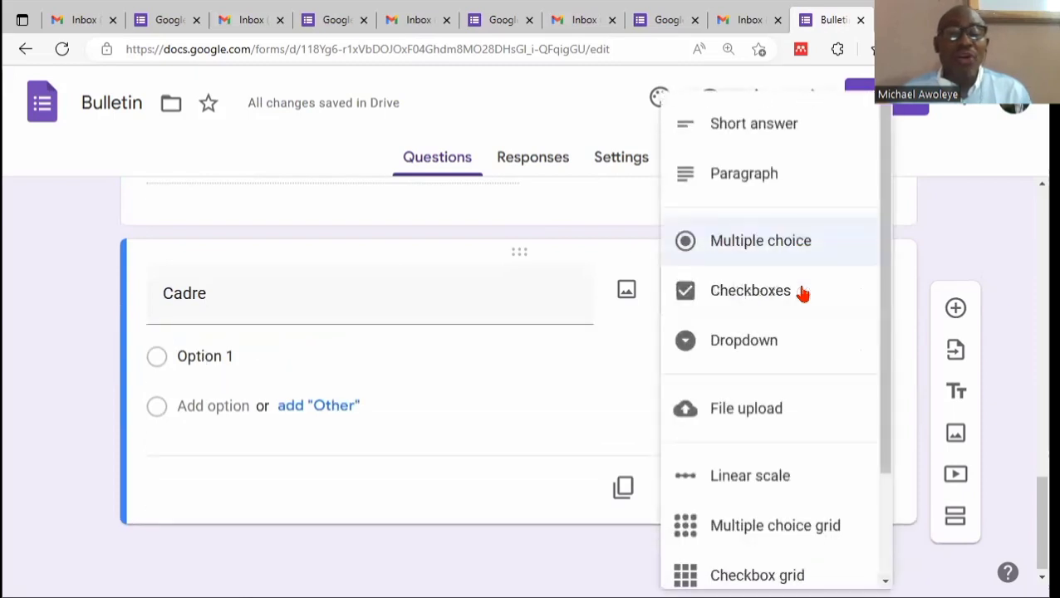
{"action": "scroll", "coordinate": [802, 333], "scroll_direction": "down", "scroll_amount": 2}
{"action": "left_click", "coordinate": [757, 438]}
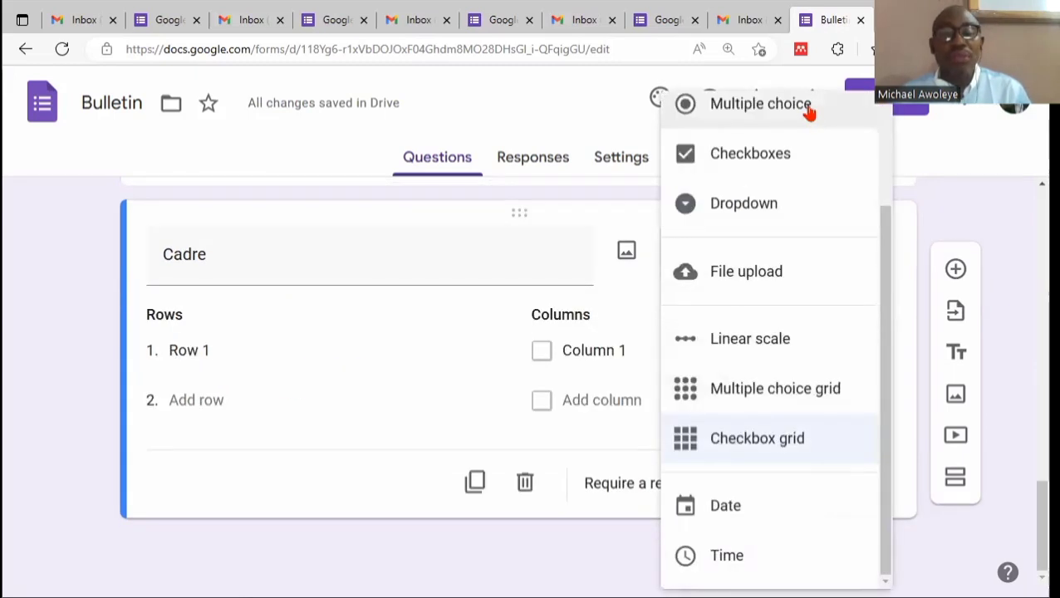
{"action": "left_click", "coordinate": [806, 106]}
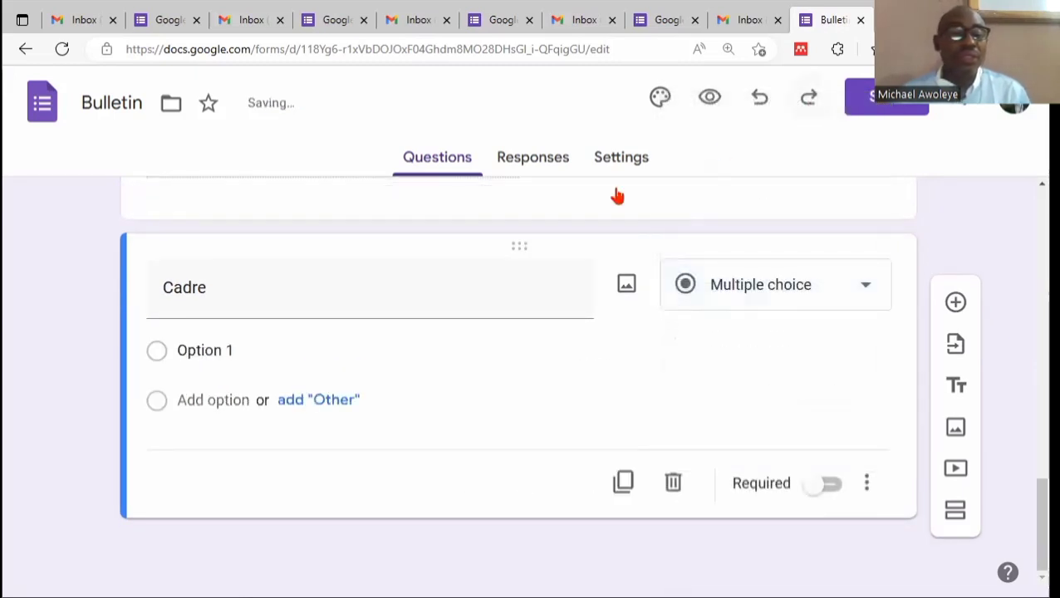
Step: Name the first Cadre option "Professor" and add an "Other" option to the question
{"action": "left_click", "coordinate": [214, 353]}
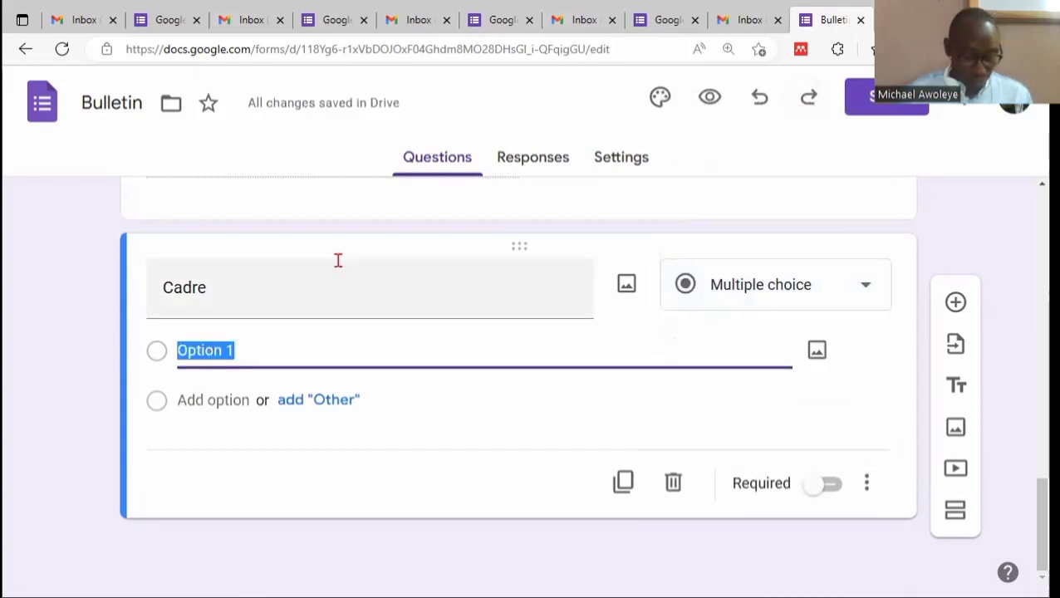
{"action": "type", "text": "Professor"}
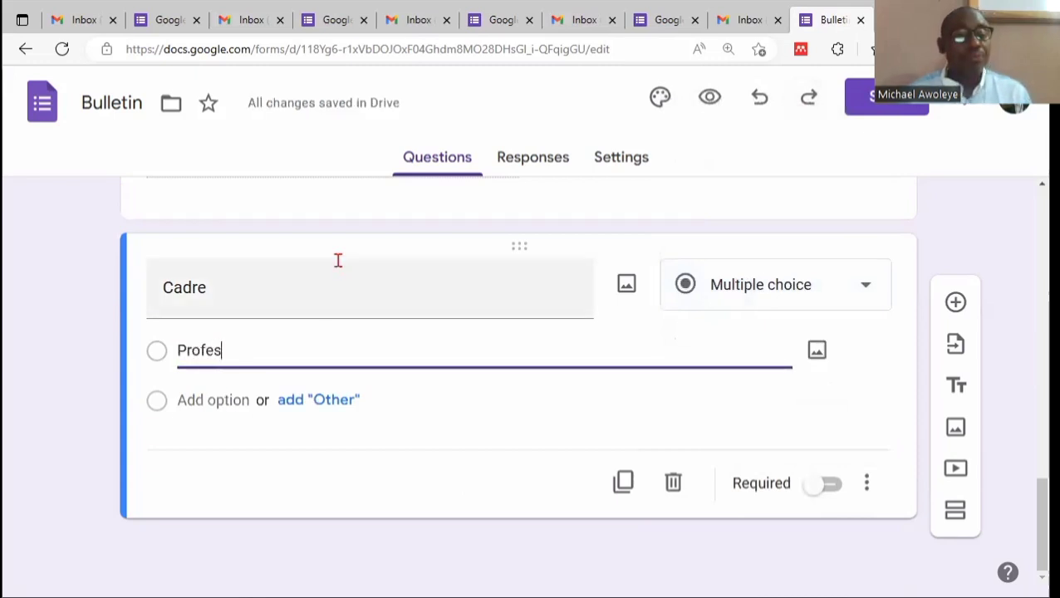
{"action": "left_click", "coordinate": [310, 402]}
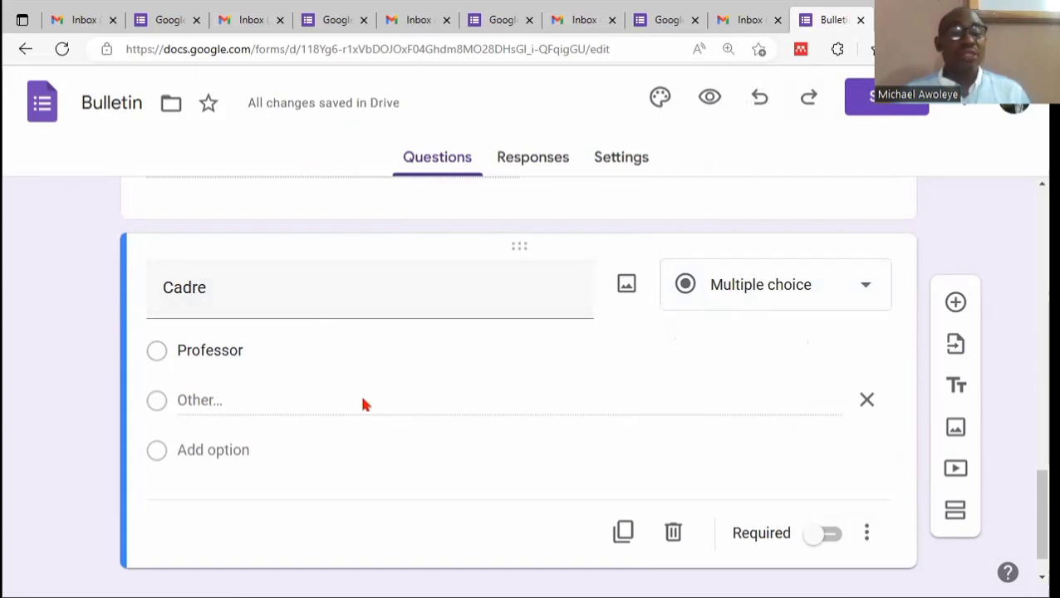
Step: Add "Reader" as the second option of the Cadre question
{"action": "scroll", "coordinate": [360, 393], "scroll_direction": "down", "scroll_amount": 1}
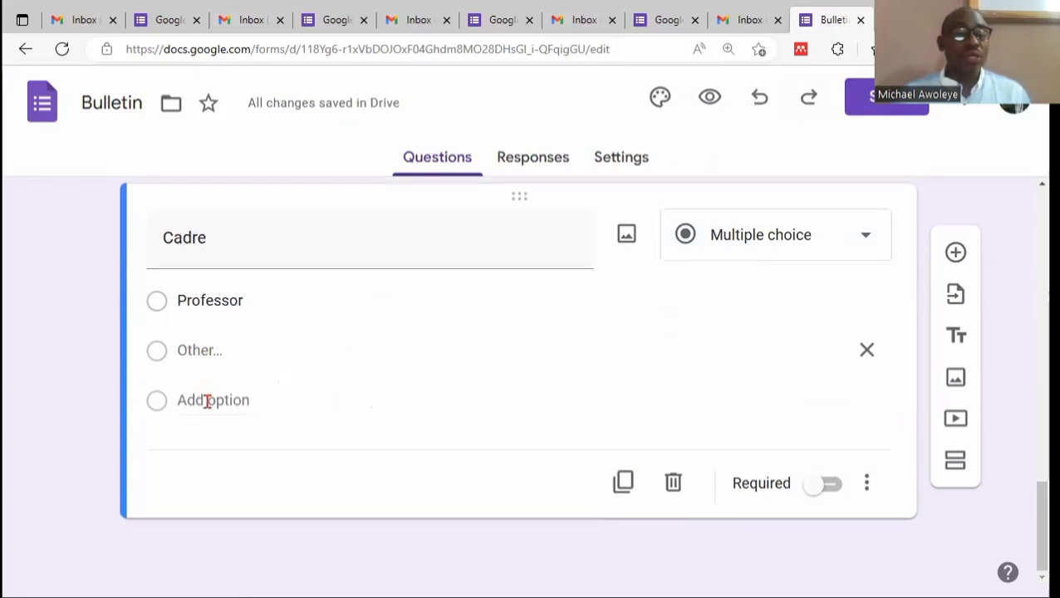
{"action": "left_click", "coordinate": [208, 398]}
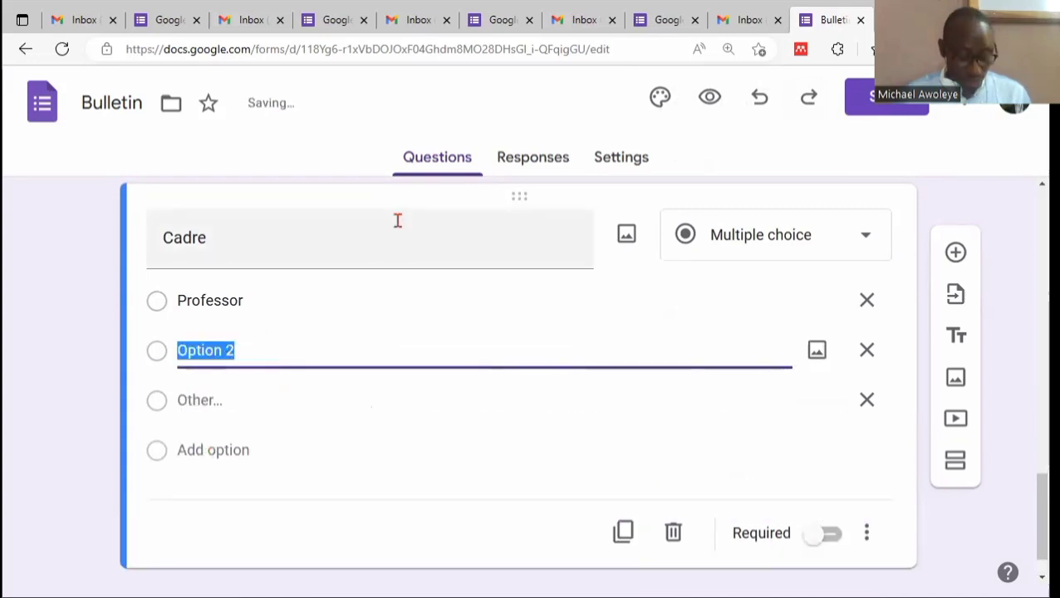
{"action": "type", "text": "Rerader"}
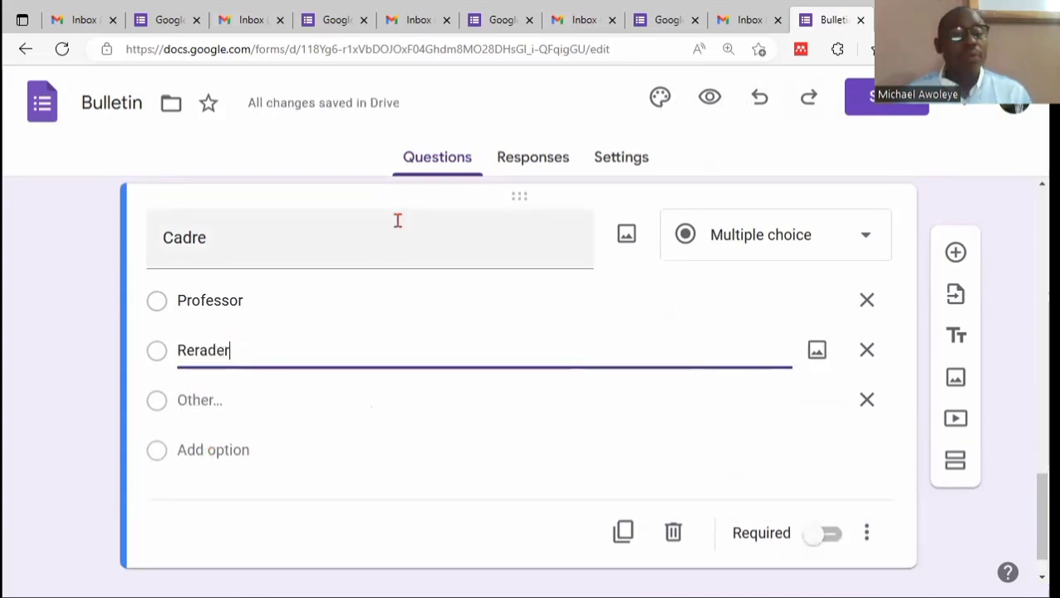
{"action": "key", "text": "BackSpace"}
{"action": "key", "text": "BackSpace"}
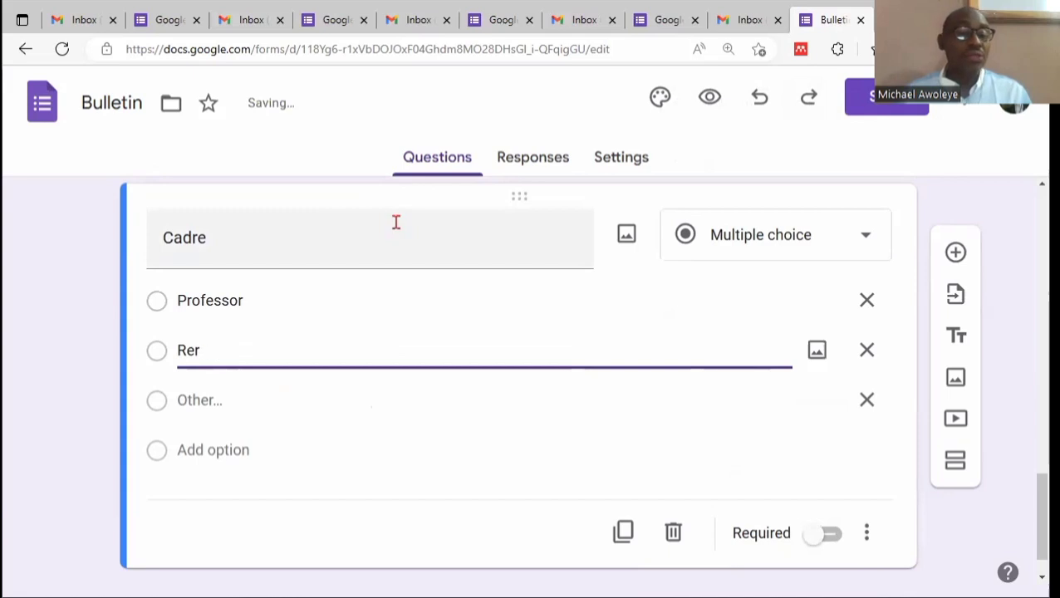
{"action": "type", "text": "ader"}
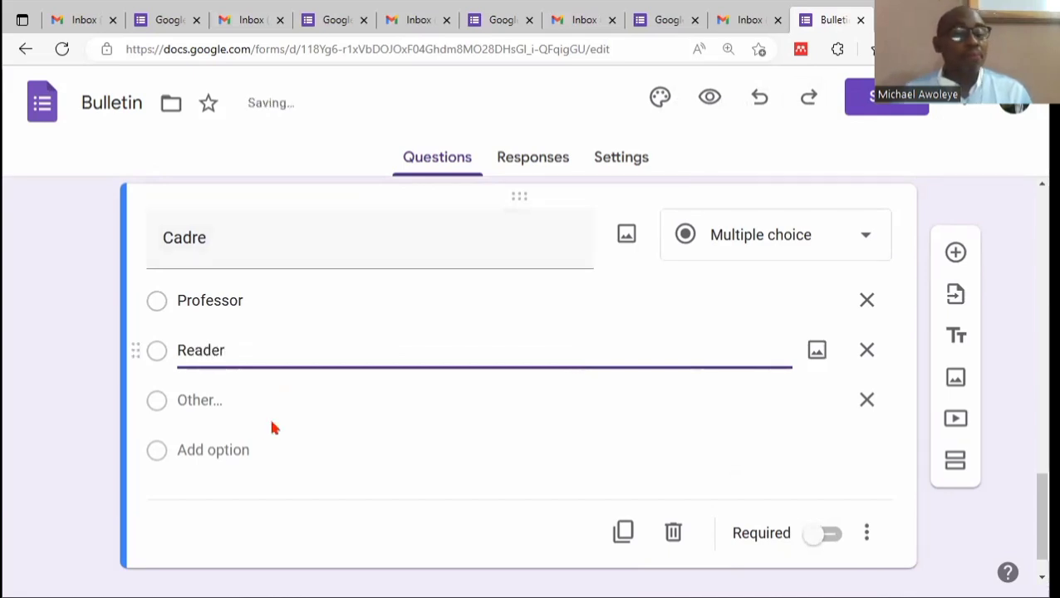
Step: Add "Senior Lecturer" as the third option of the Cadre question
{"action": "left_click", "coordinate": [226, 452]}
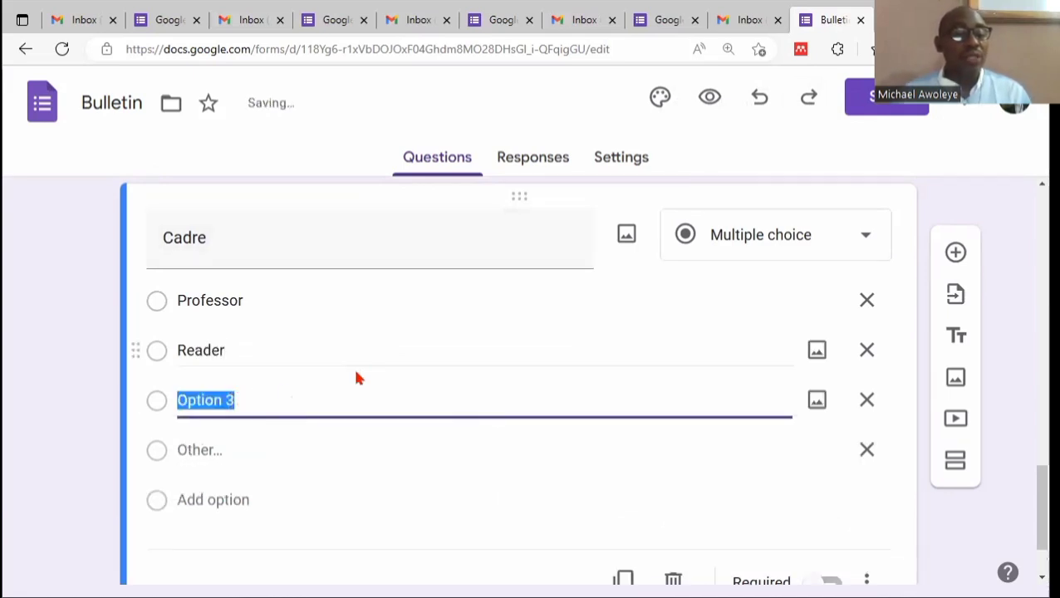
{"action": "type", "text": "S"}
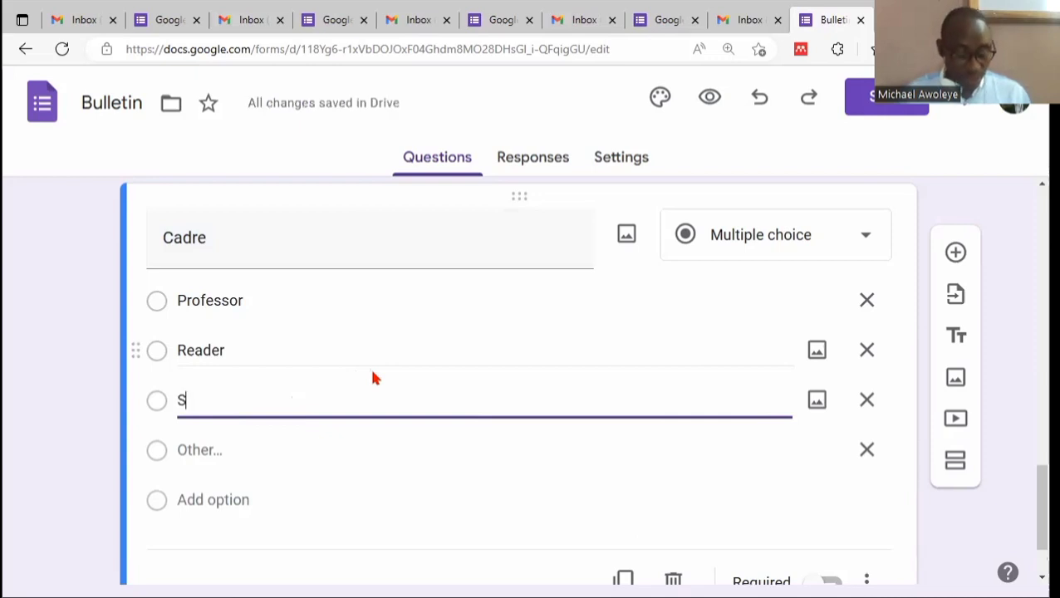
{"action": "type", "text": "enior Lec"}
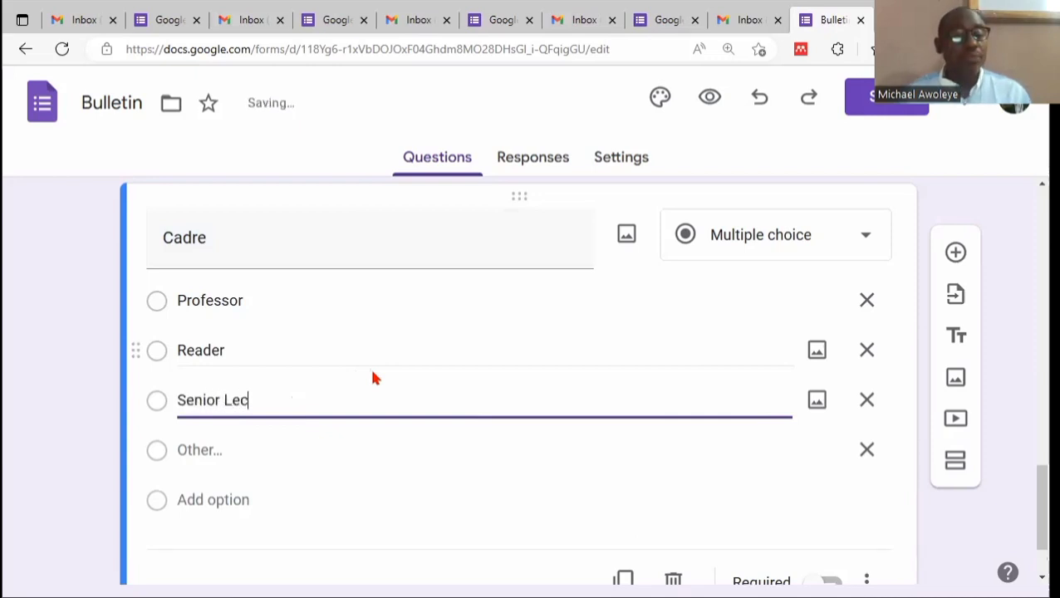
{"action": "type", "text": "turer"}
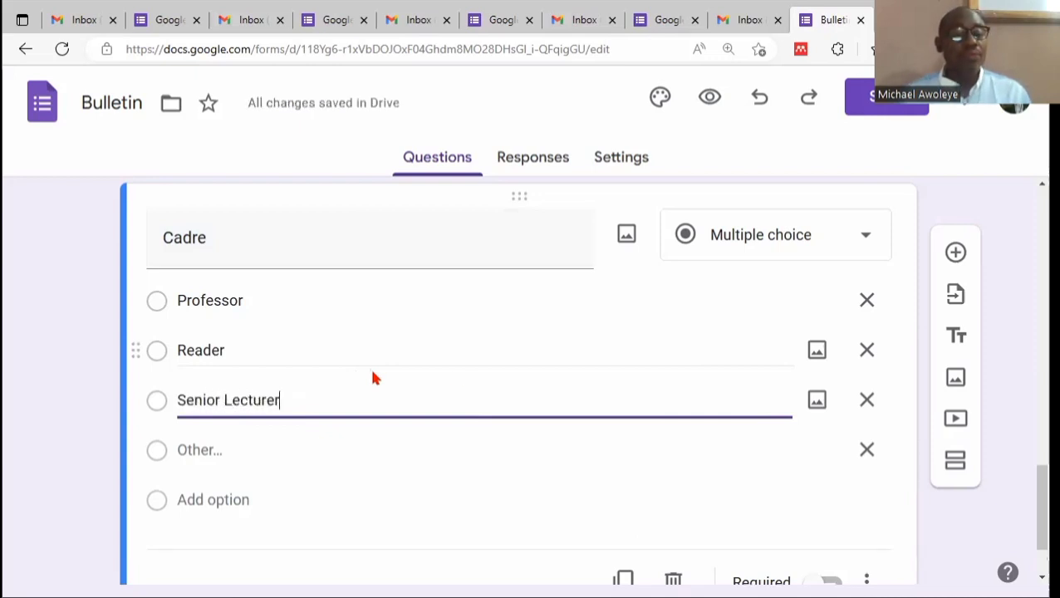
Step: Add "Lecturer I" as the fourth option of the Cadre question
{"action": "scroll", "coordinate": [198, 415], "scroll_direction": "down", "scroll_amount": 1}
{"action": "left_click", "coordinate": [206, 438]}
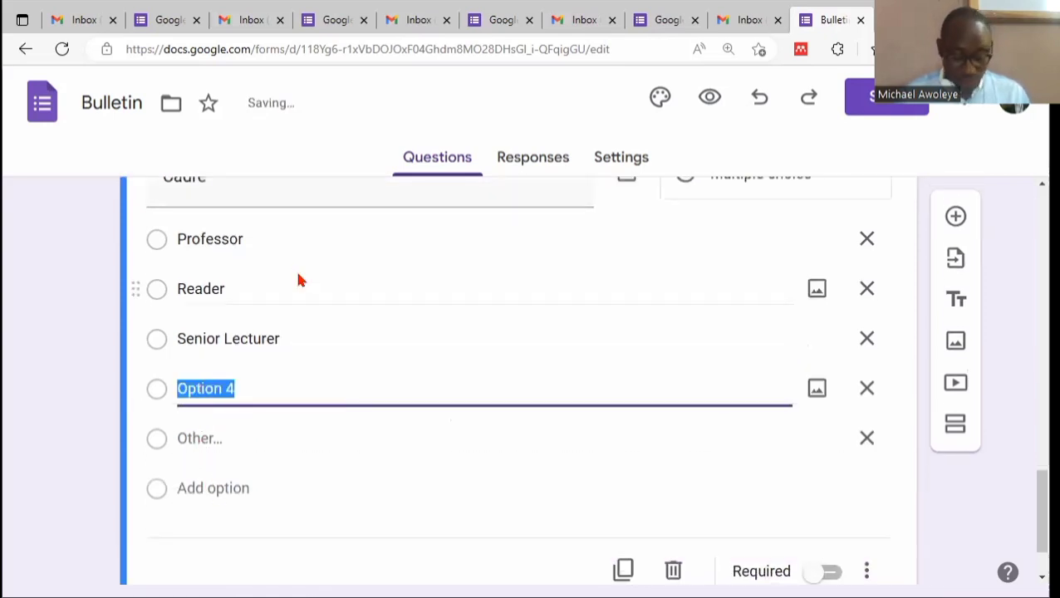
{"action": "type", "text": "Lectue"}
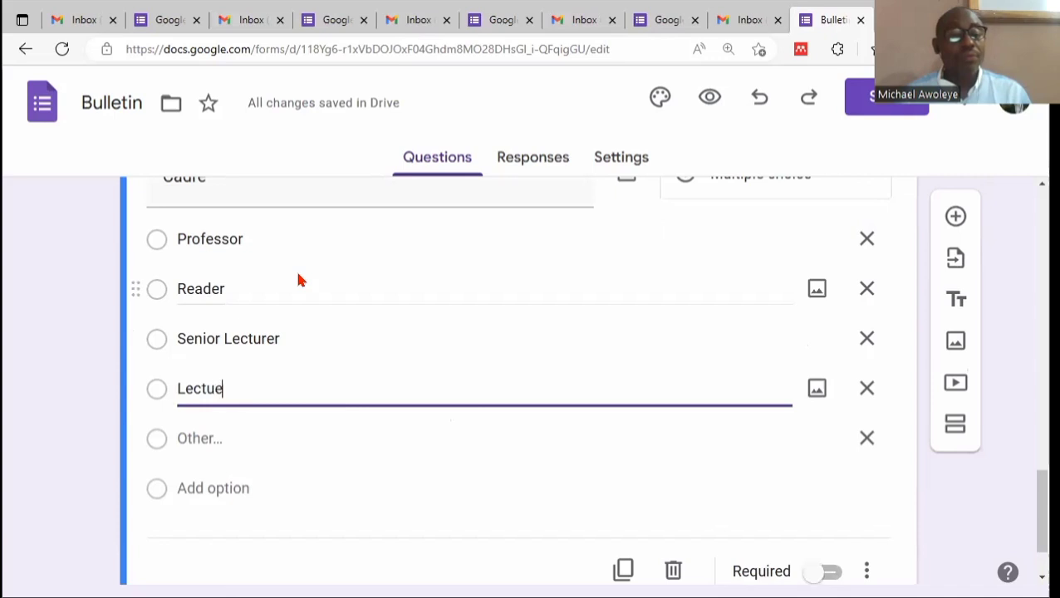
{"action": "key", "text": "BackSpace"}
{"action": "type", "text": "rer "}
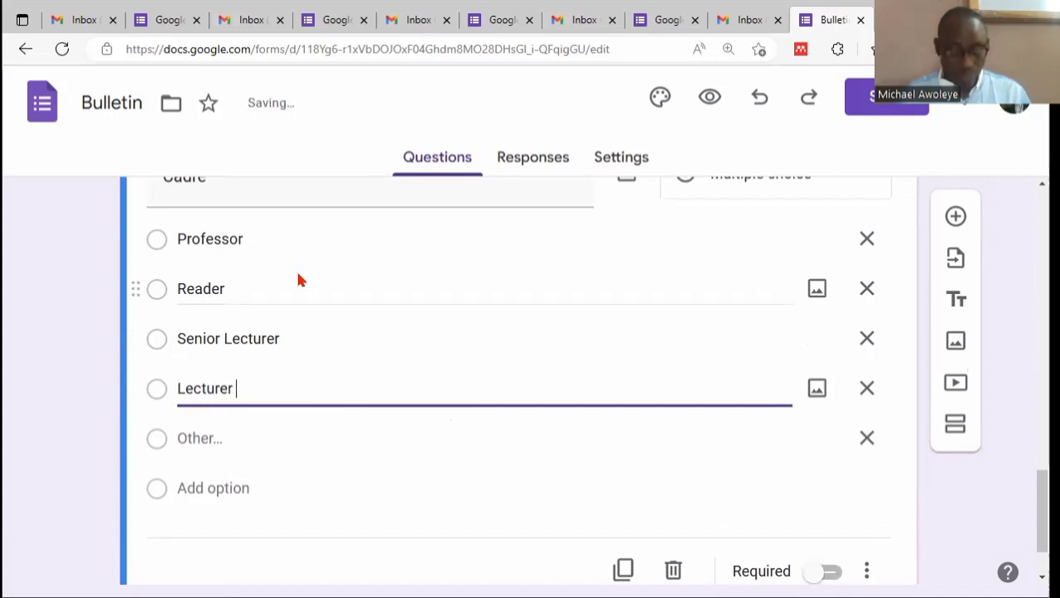
{"action": "type", "text": "I"}
{"action": "left_click", "coordinate": [213, 447]}
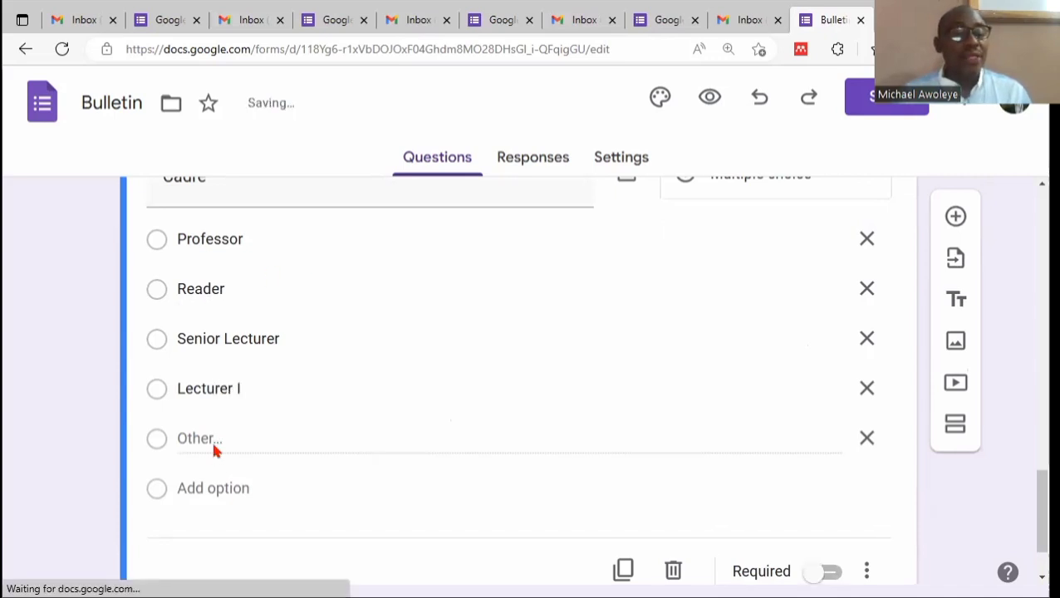
Step: Add "Ass Lecturer" as the fifth option of the Cadre question
{"action": "left_click", "coordinate": [226, 485]}
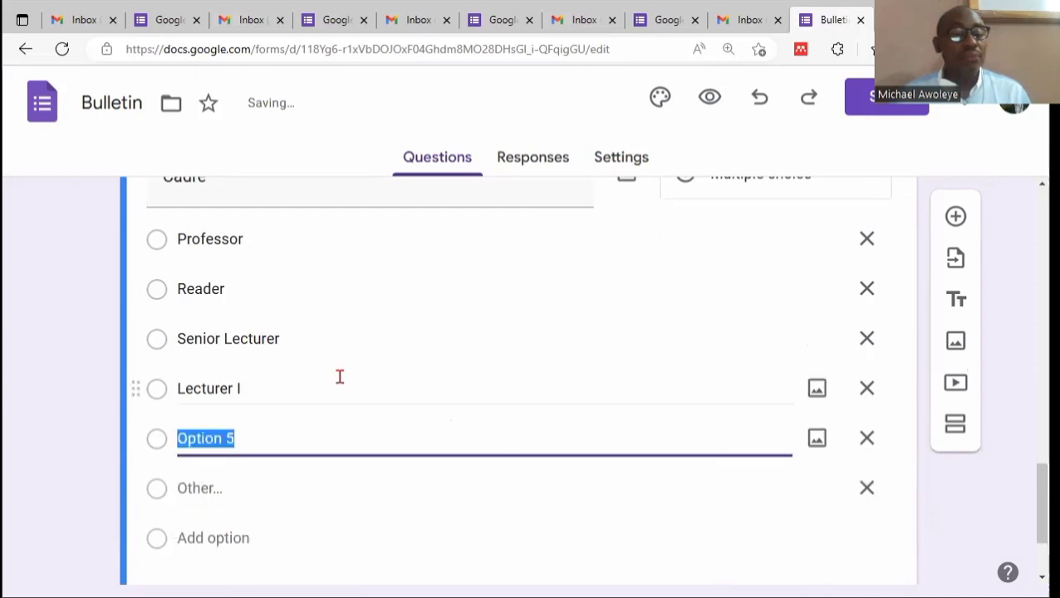
{"action": "type", "text": "Assi"}
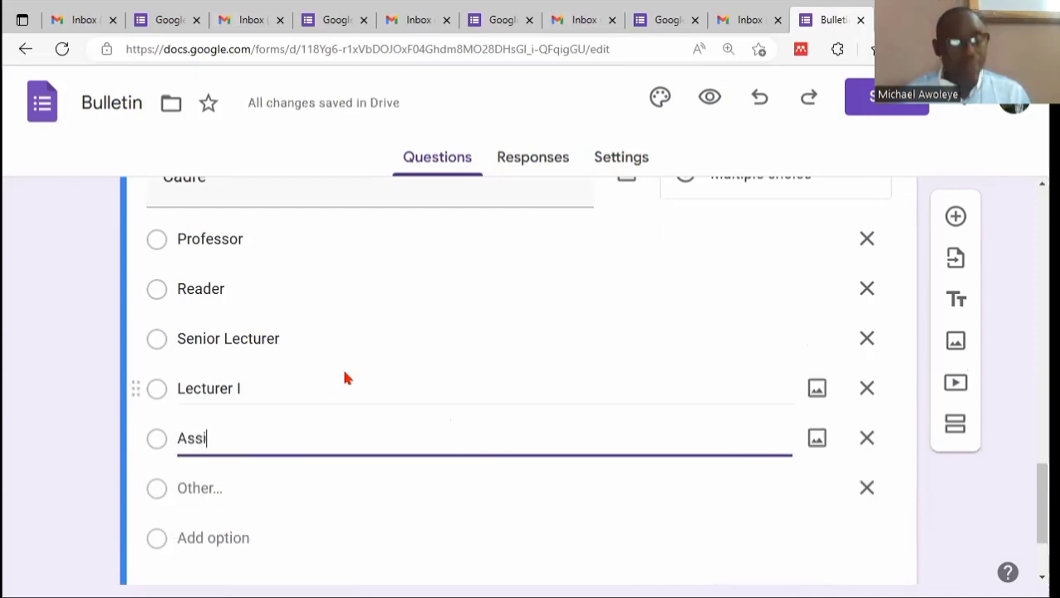
{"action": "key", "text": "BackSpace"}
{"action": "type", "text": "Le"}
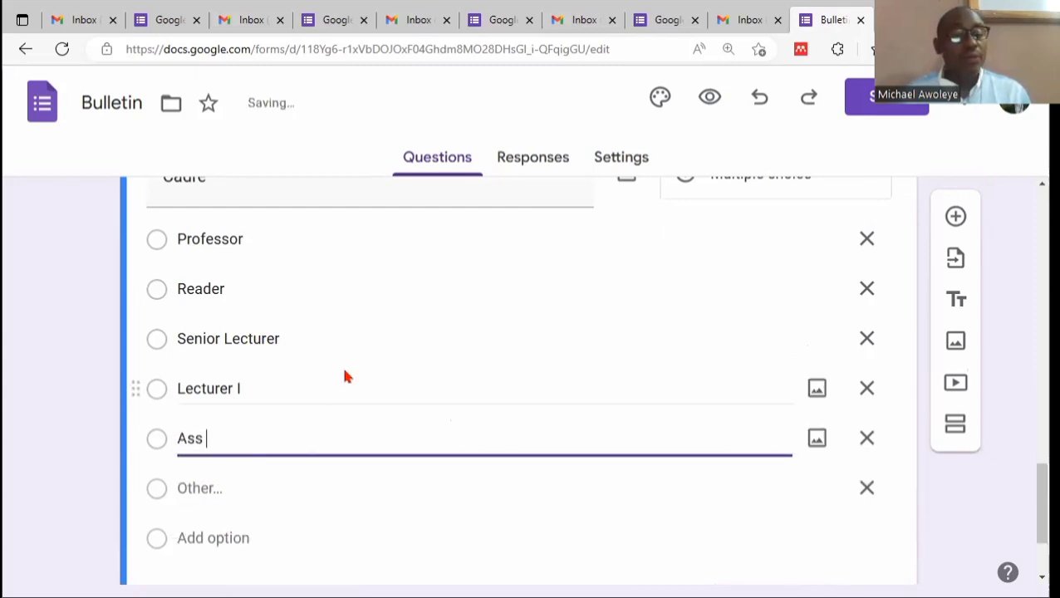
{"action": "type", "text": "cturer"}
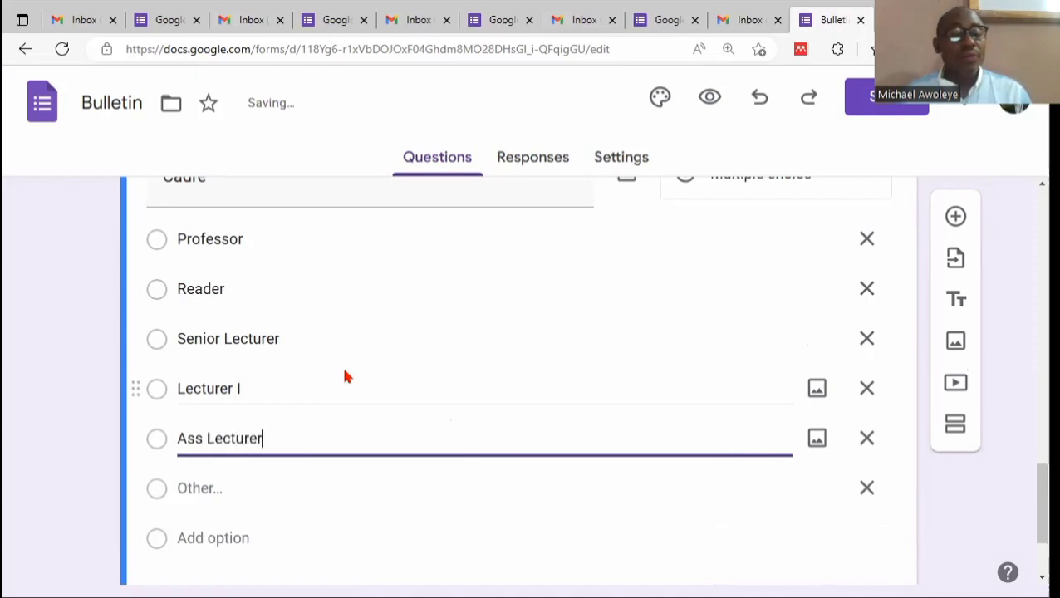
Step: Add "Graduate Assistant" as the sixth option of the Cadre question, correcting its spelling with the suggested word
{"action": "scroll", "coordinate": [462, 333], "scroll_direction": "down", "scroll_amount": 2}
{"action": "left_click", "coordinate": [214, 376]}
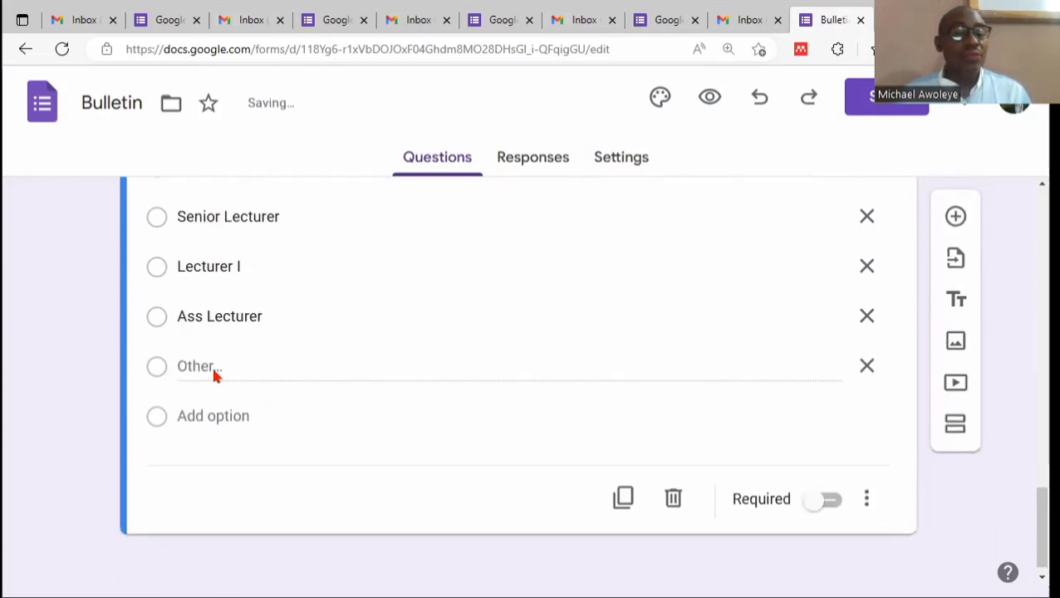
{"action": "left_click", "coordinate": [237, 416]}
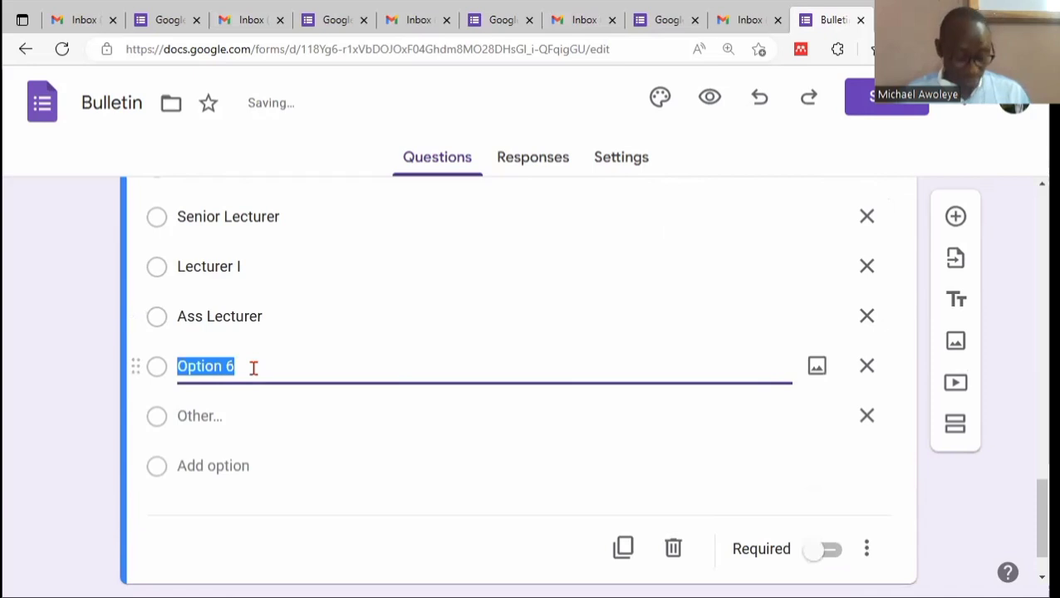
{"action": "type", "text": "Graduate a"}
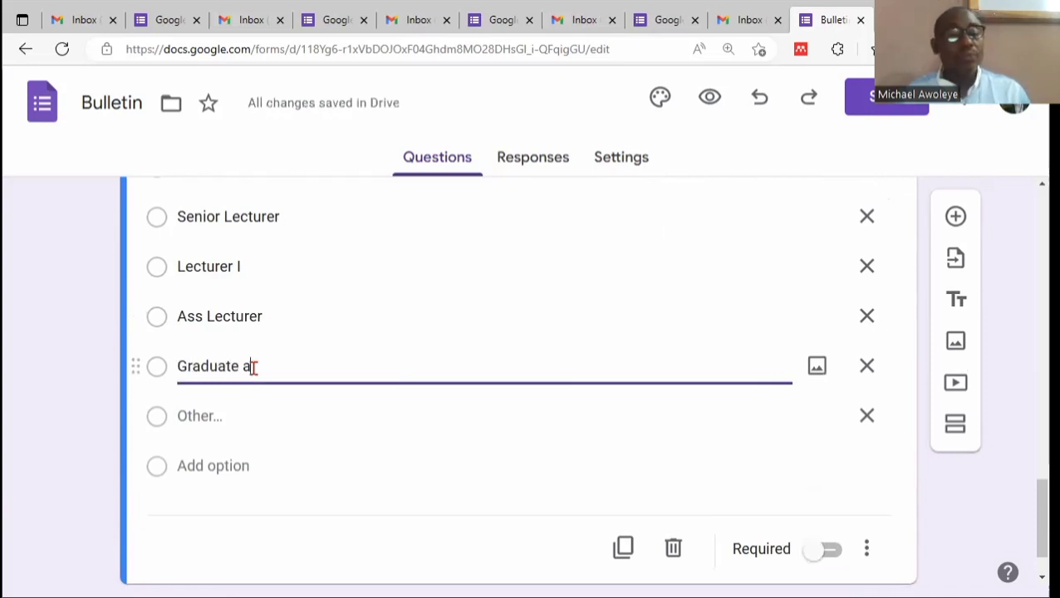
{"action": "type", "text": "ssi"}
{"action": "key", "text": "BackSpace"}
{"action": "key", "text": "BackSpace"}
{"action": "key", "text": "BackSpace"}
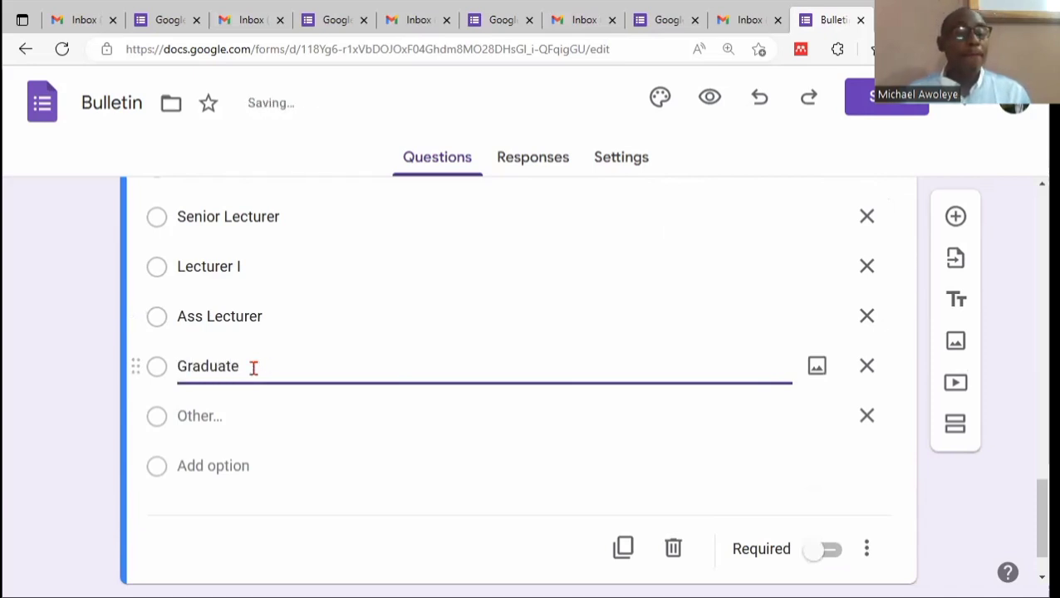
{"action": "type", "text": "Asistan"}
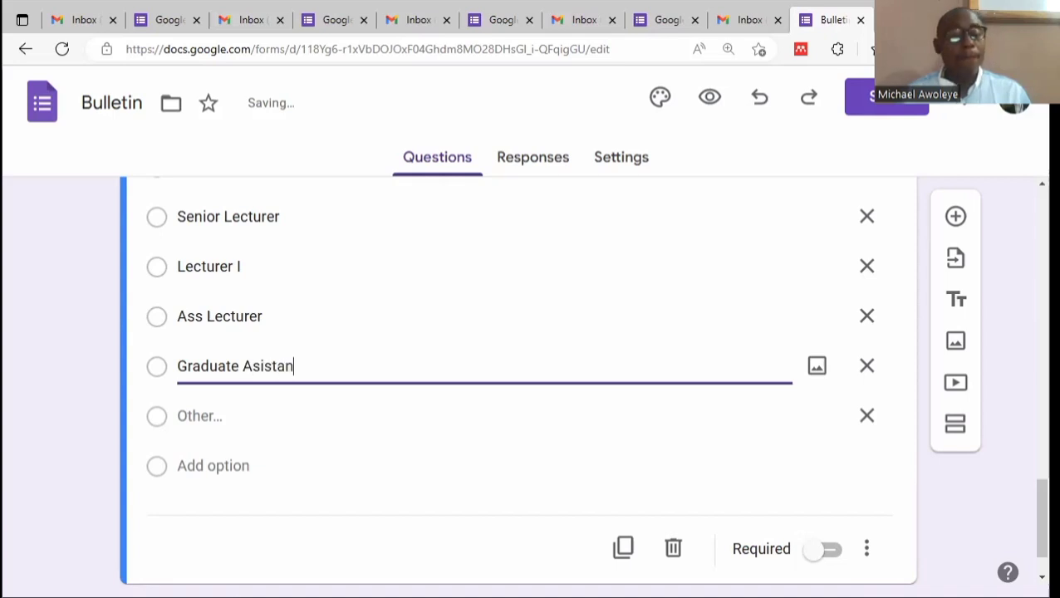
{"action": "type", "text": "t"}
{"action": "scroll", "coordinate": [600, 286], "scroll_direction": "down", "scroll_amount": 2}
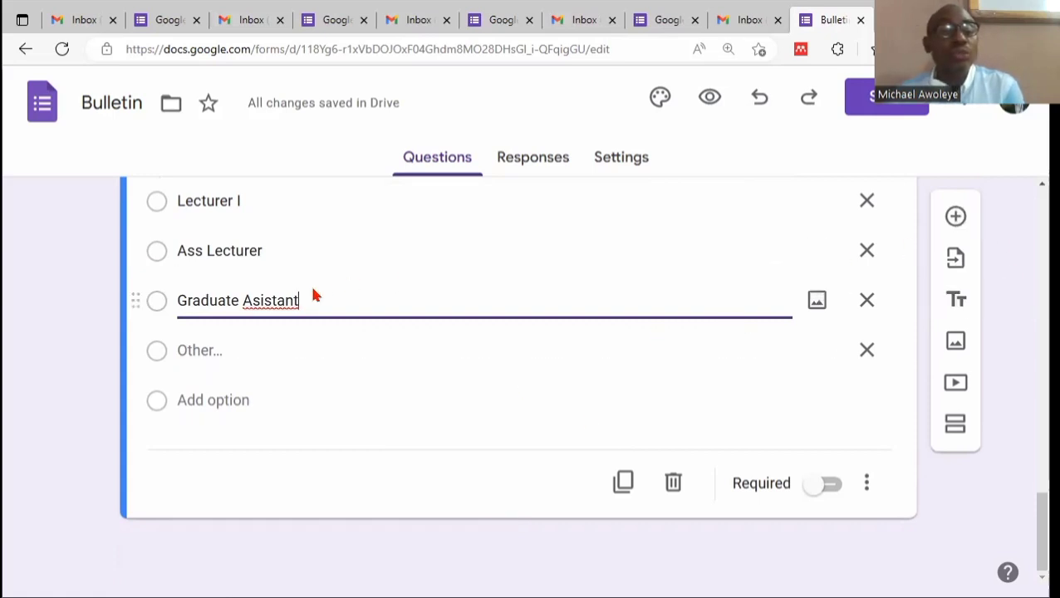
{"action": "left_click", "coordinate": [277, 301]}
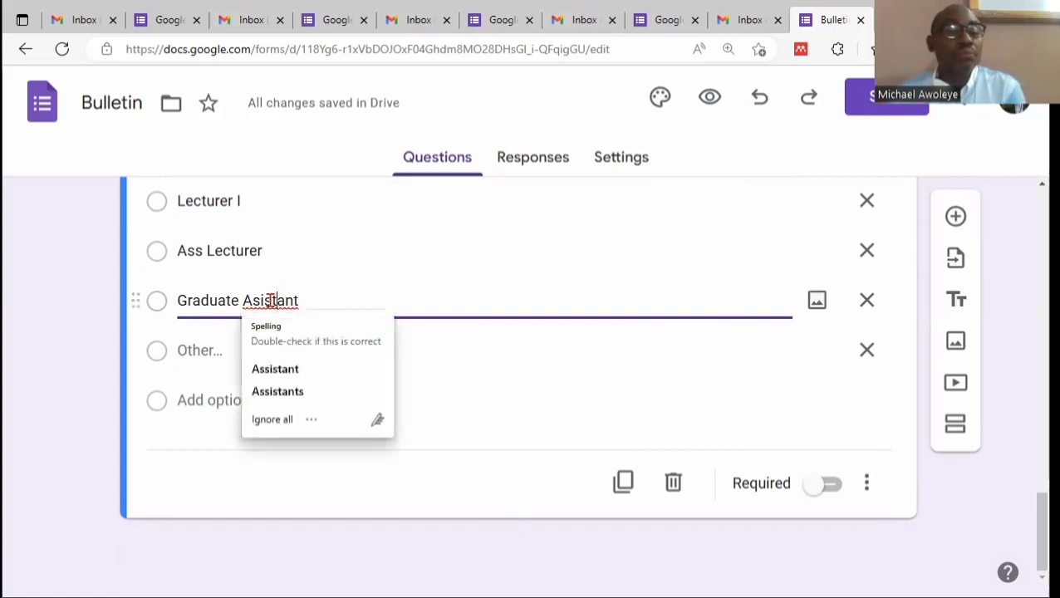
{"action": "left_click", "coordinate": [275, 369]}
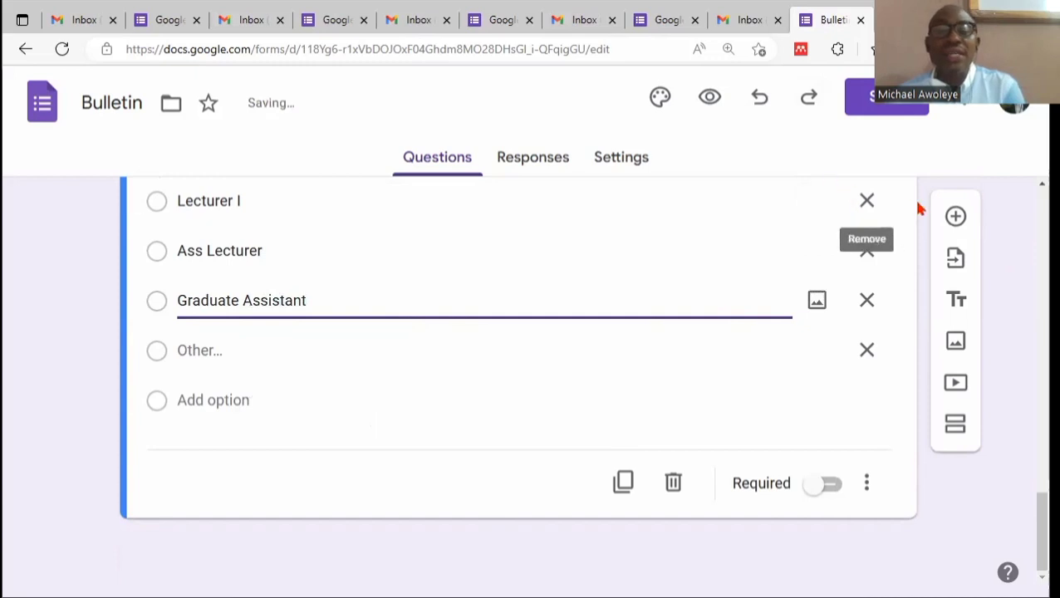
Step: Add a new question titled "Gender" below the Cadre question
{"action": "left_click", "coordinate": [956, 217]}
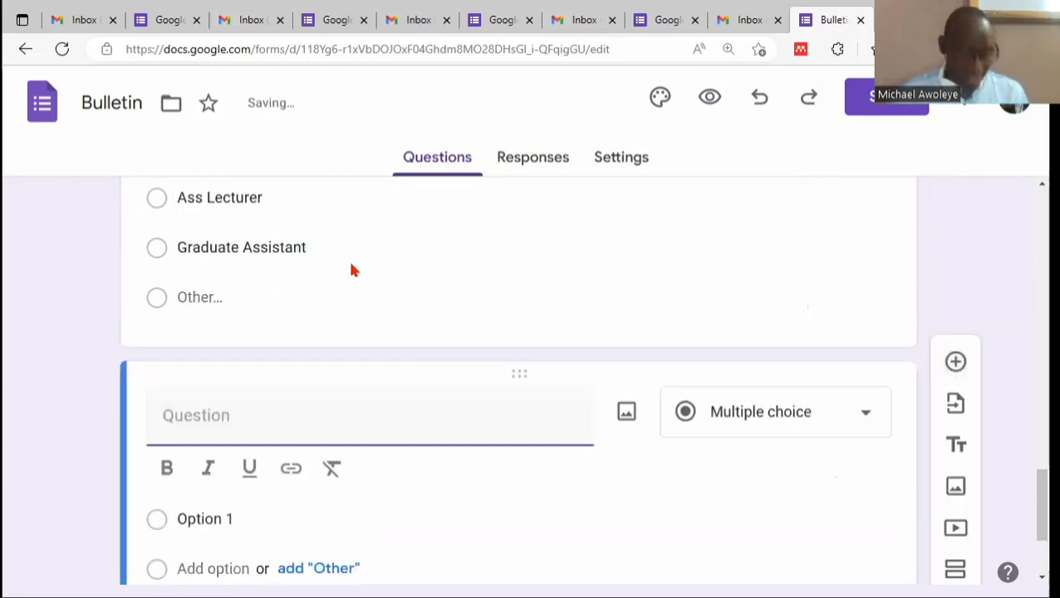
{"action": "type", "text": "Ge"}
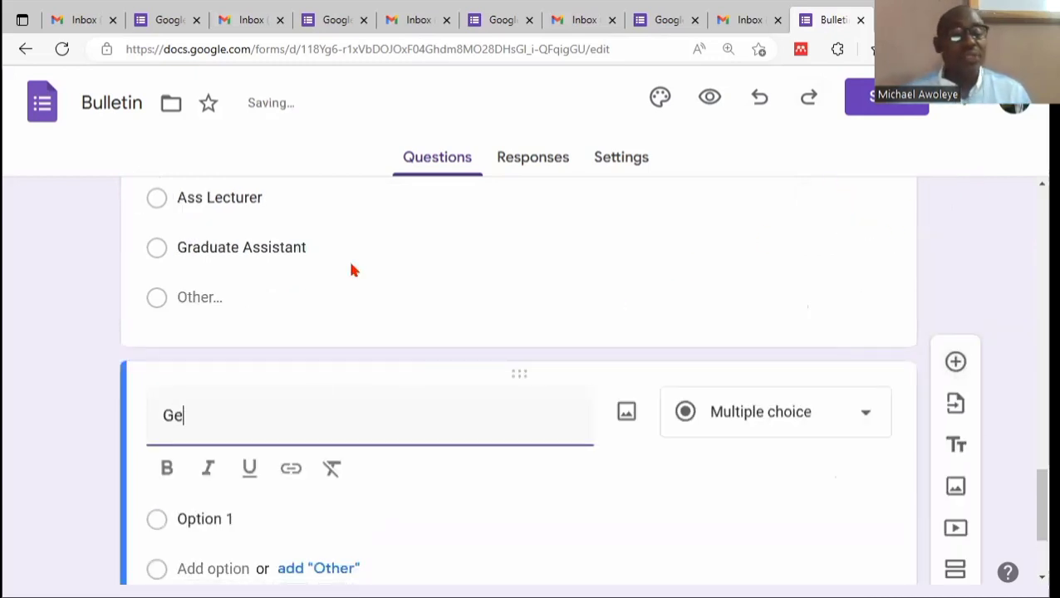
{"action": "type", "text": "nder"}
Step: Give the Gender question the options "Male" and "Female" plus an "Other" option
{"action": "scroll", "coordinate": [350, 264], "scroll_direction": "down", "scroll_amount": 2}
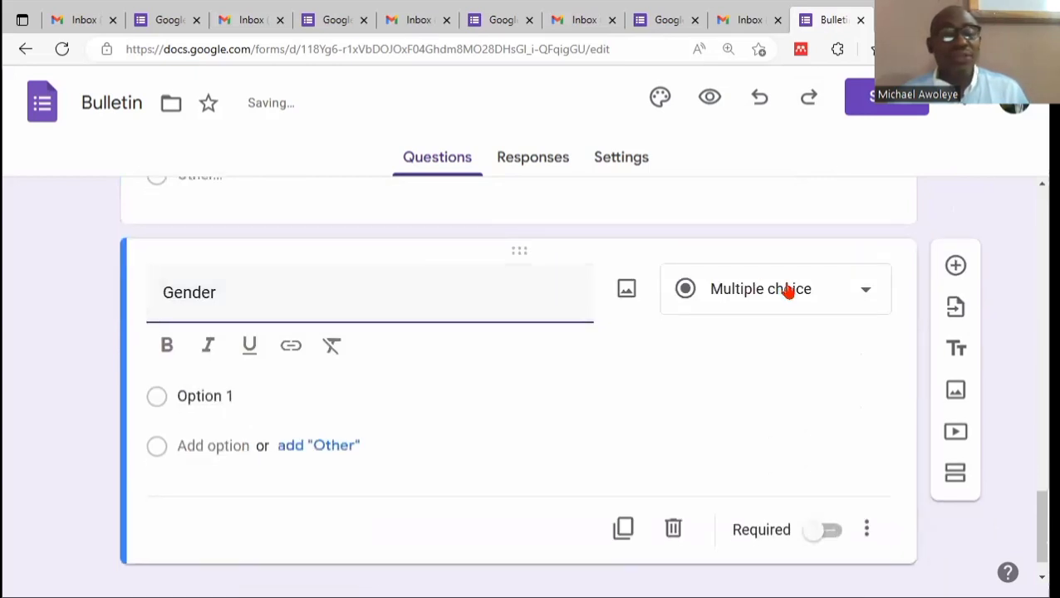
{"action": "left_click", "coordinate": [202, 396]}
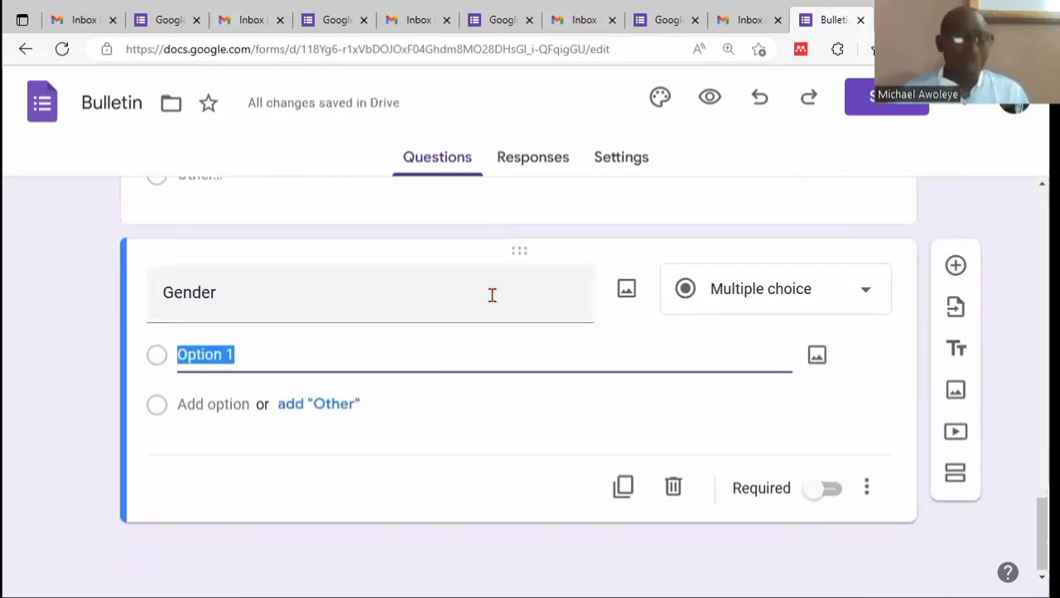
{"action": "type", "text": "Male"}
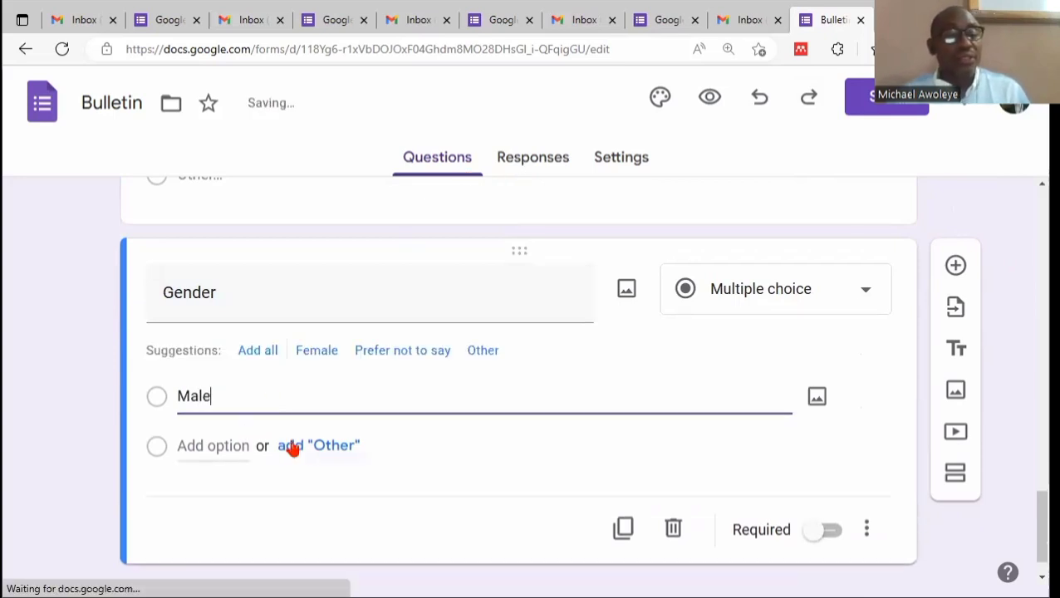
{"action": "left_click", "coordinate": [298, 446]}
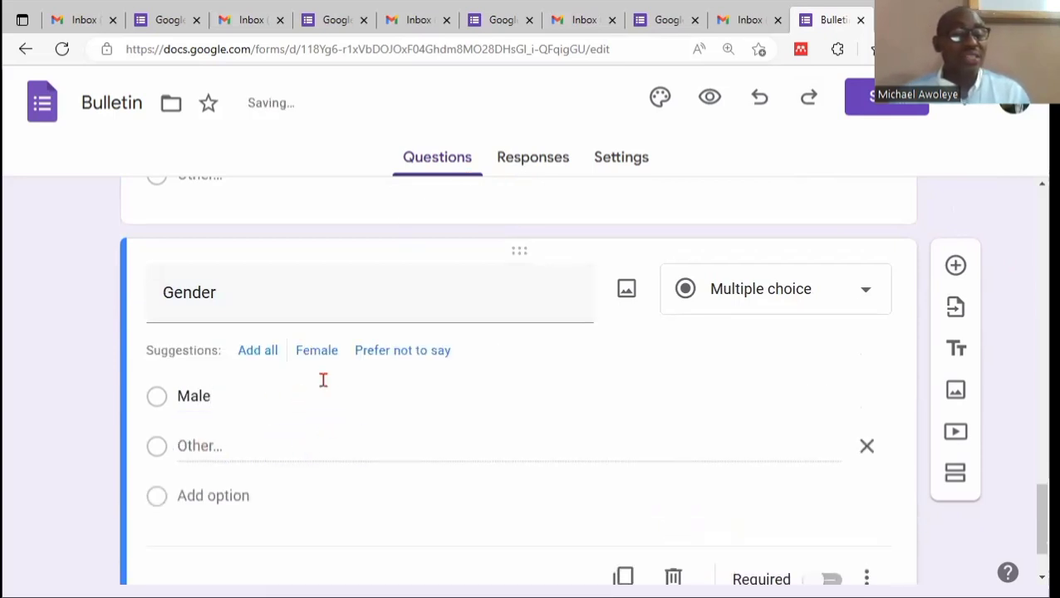
{"action": "scroll", "coordinate": [322, 379], "scroll_direction": "down", "scroll_amount": 1}
{"action": "left_click", "coordinate": [232, 400]}
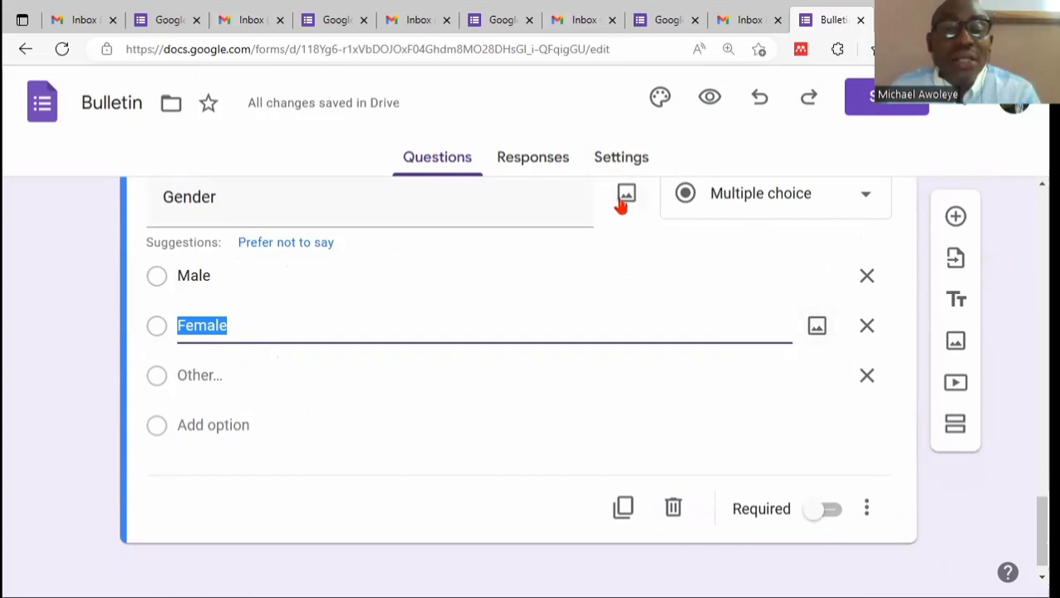
Step: Add a question titled "Abstract" with the Paragraph answer type and make it required
{"action": "left_click", "coordinate": [954, 217]}
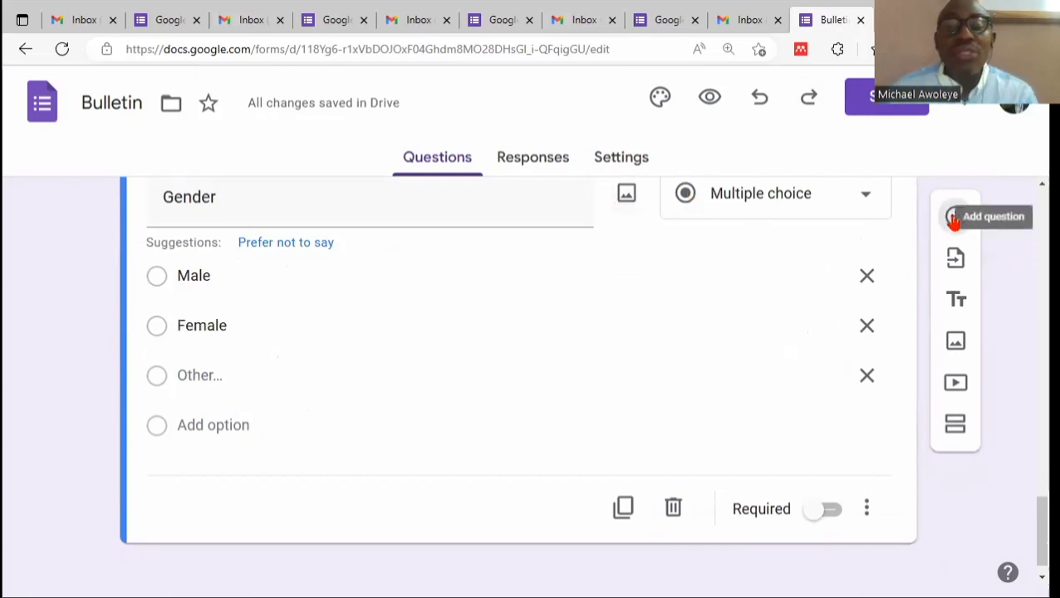
{"action": "type", "text": "A"}
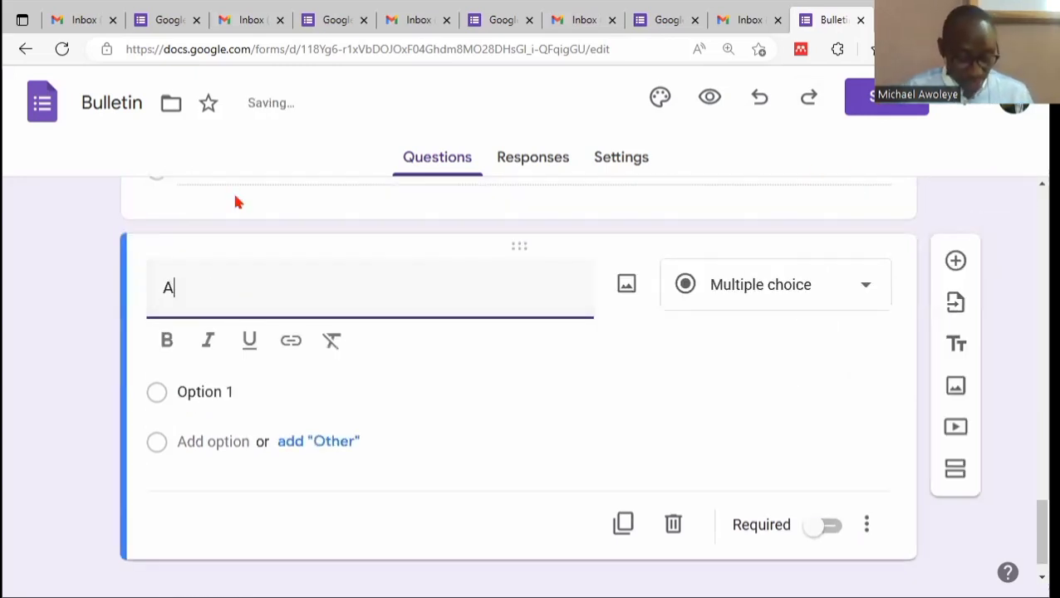
{"action": "type", "text": "bstract"}
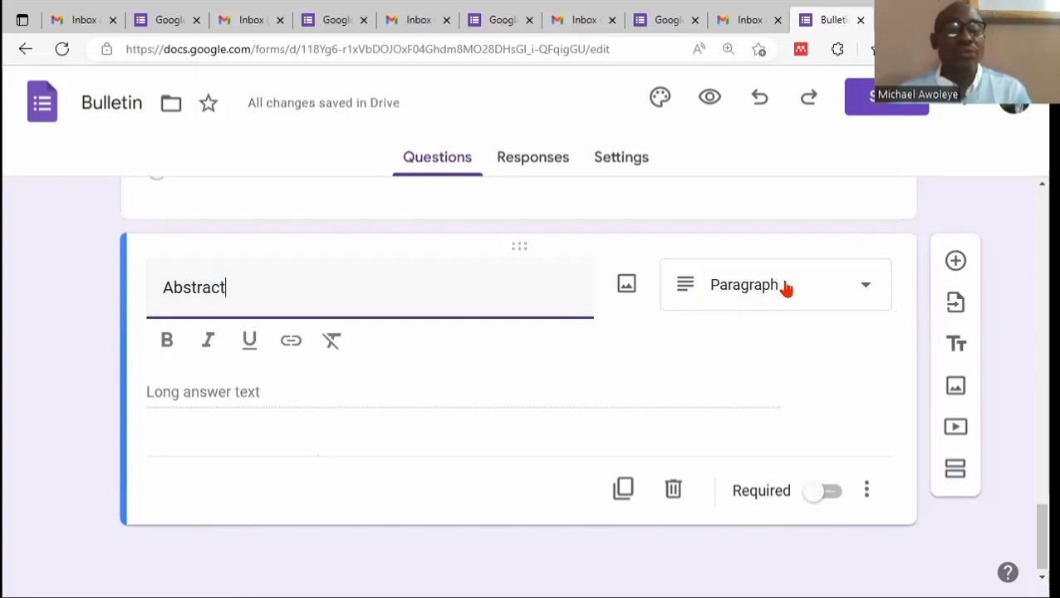
{"action": "left_click", "coordinate": [786, 288]}
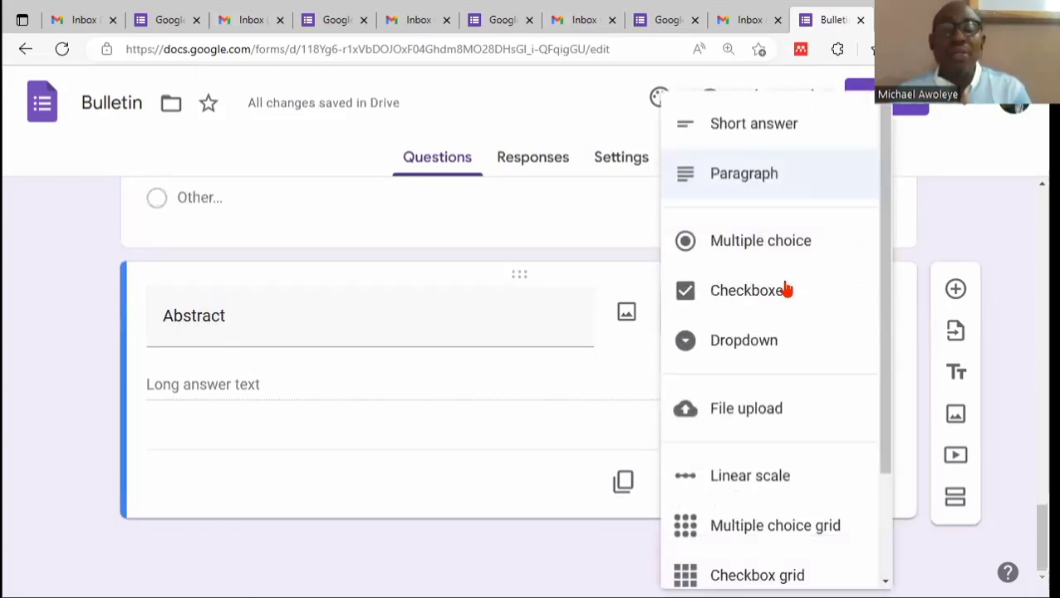
{"action": "left_click", "coordinate": [753, 184]}
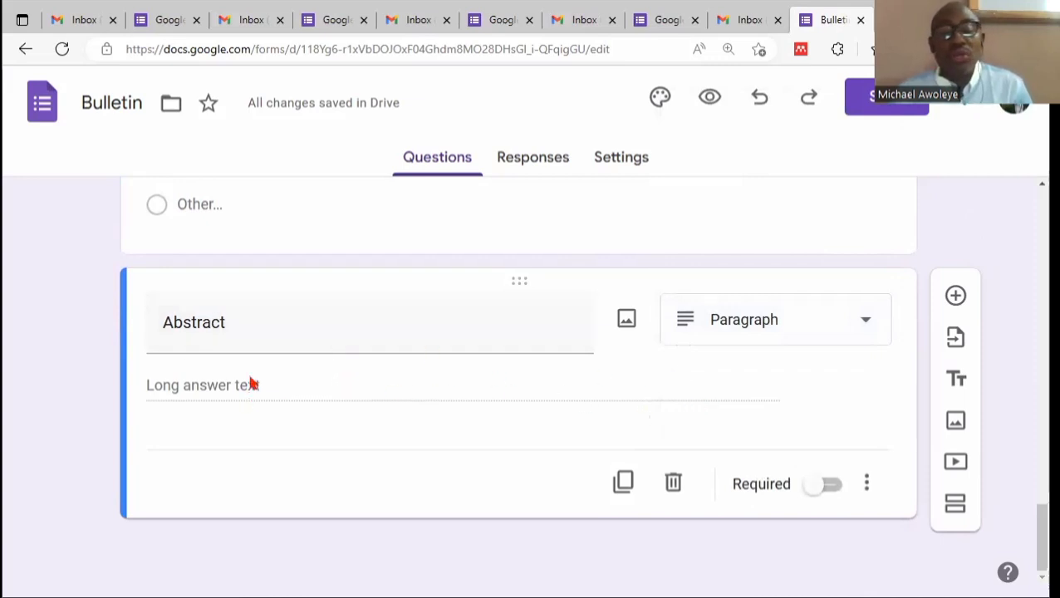
{"action": "left_click", "coordinate": [830, 488]}
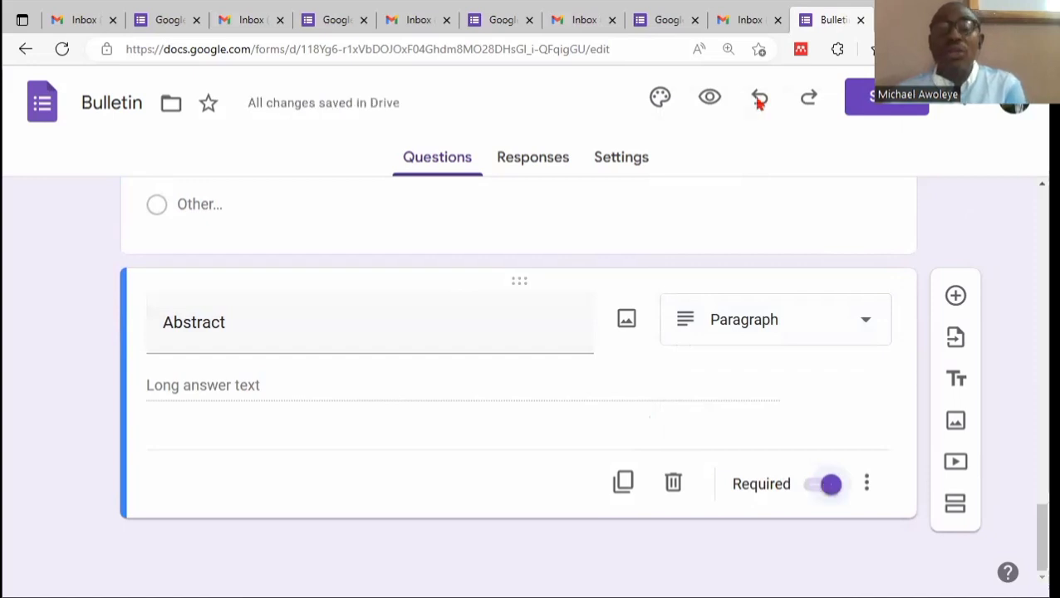
Step: Add a new question below Abstract titled "Upload your manuscript here", correcting the spelling of "manuscript"
{"action": "left_click", "coordinate": [956, 299]}
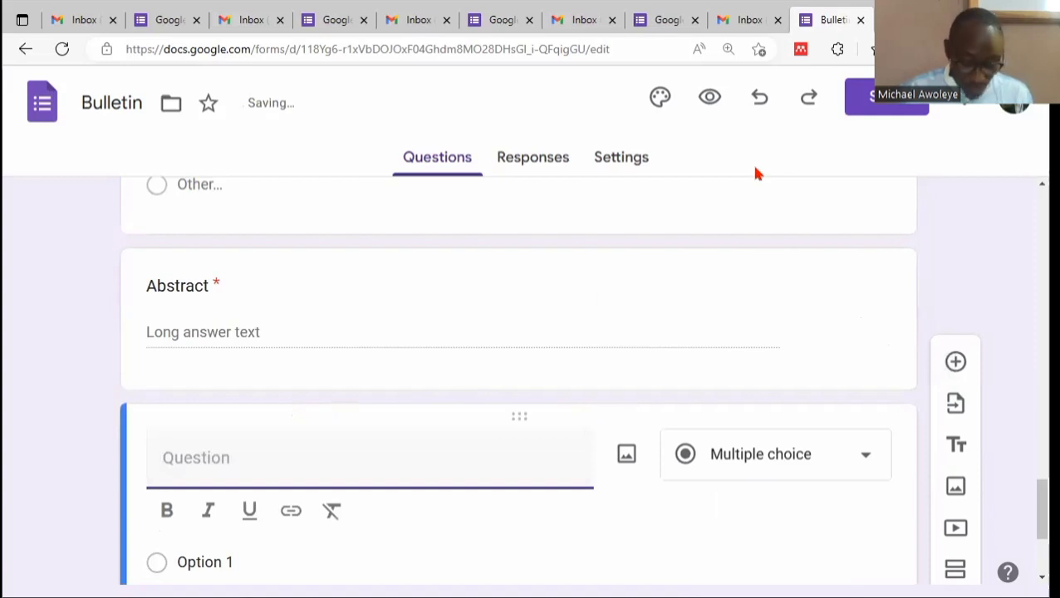
{"action": "type", "text": "Uplo"}
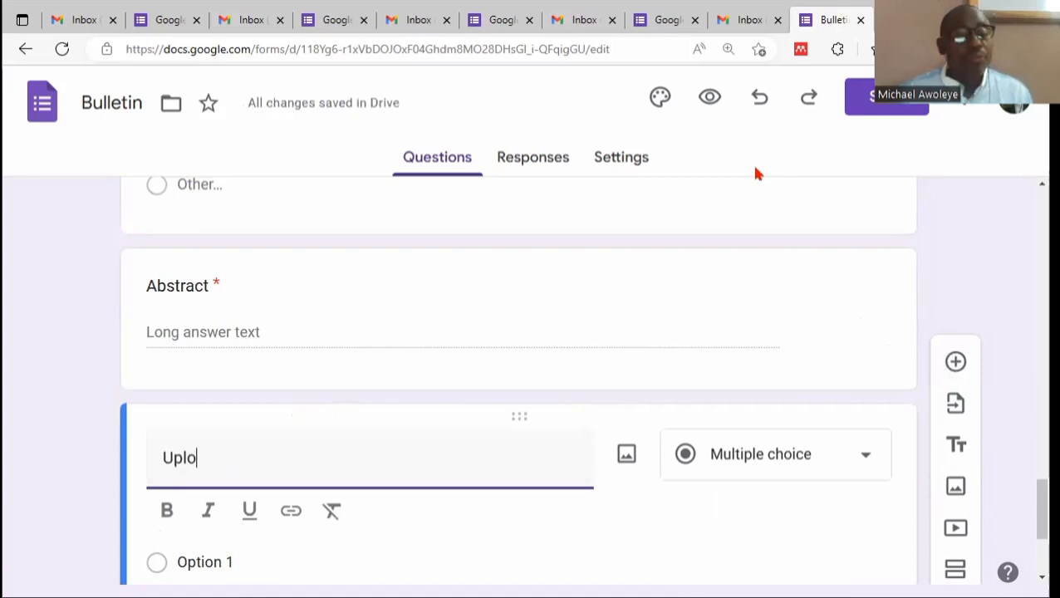
{"action": "type", "text": "ad your manus"}
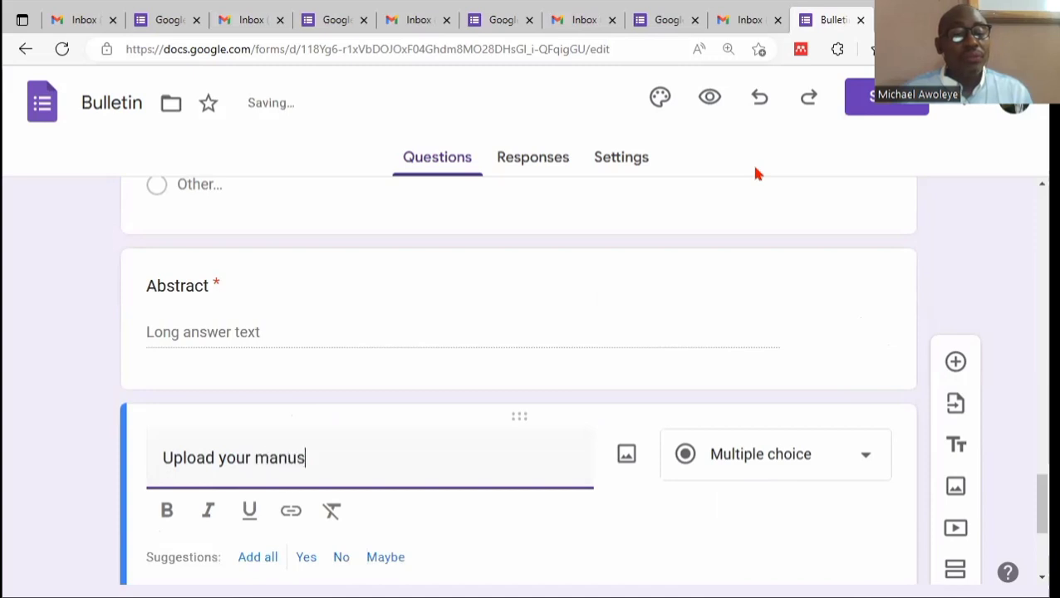
{"action": "type", "text": "ript her"}
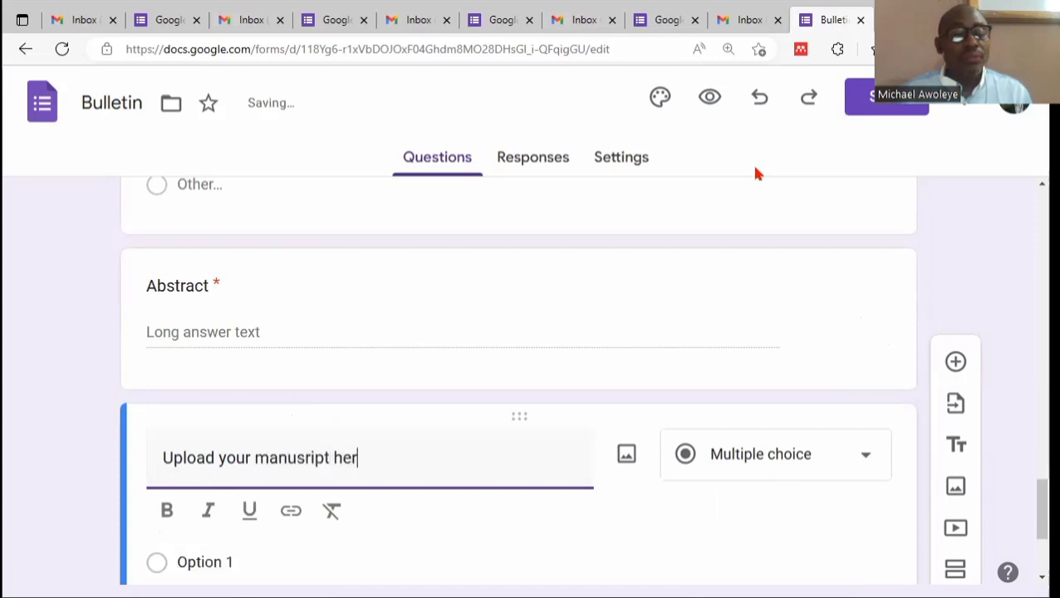
{"action": "type", "text": "e"}
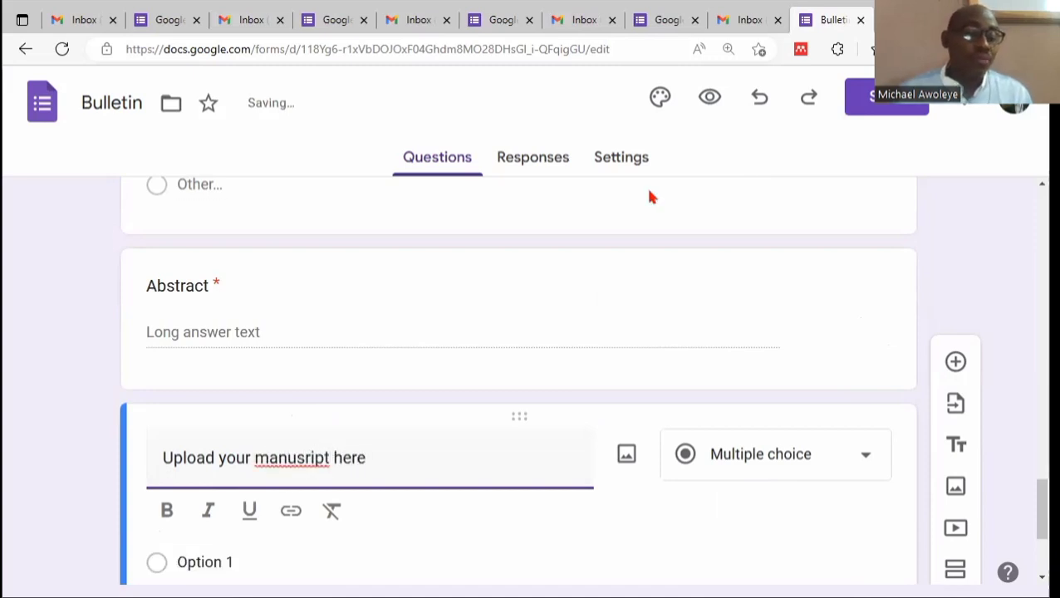
{"action": "left_click", "coordinate": [297, 459]}
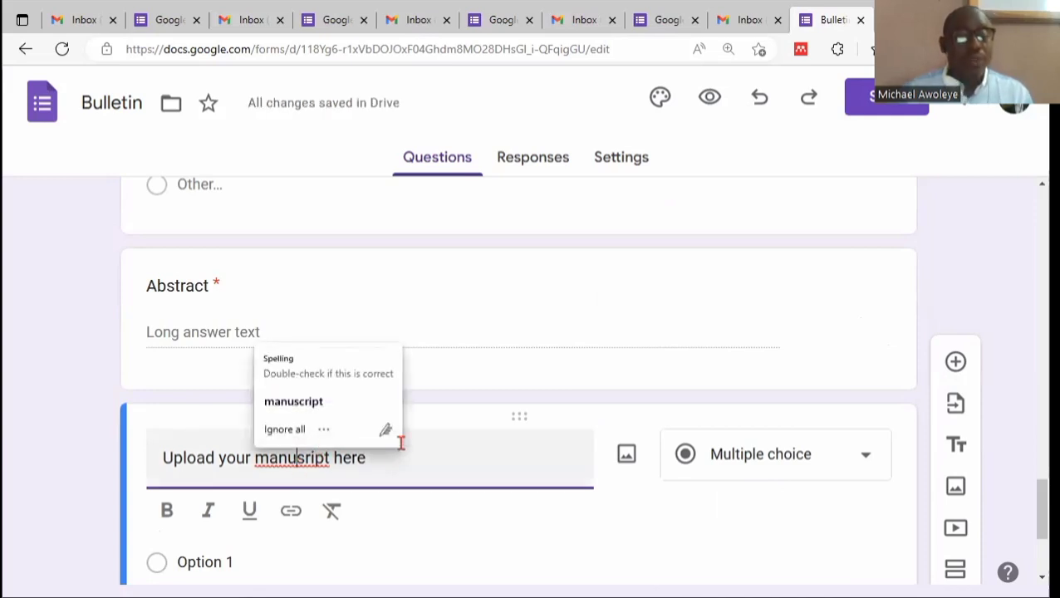
{"action": "type", "text": "c"}
Step: Extend the manuscript upload question's title with "in (pdf or document)"
{"action": "key", "text": "End"}
{"action": "type", "text": "in pdf "}
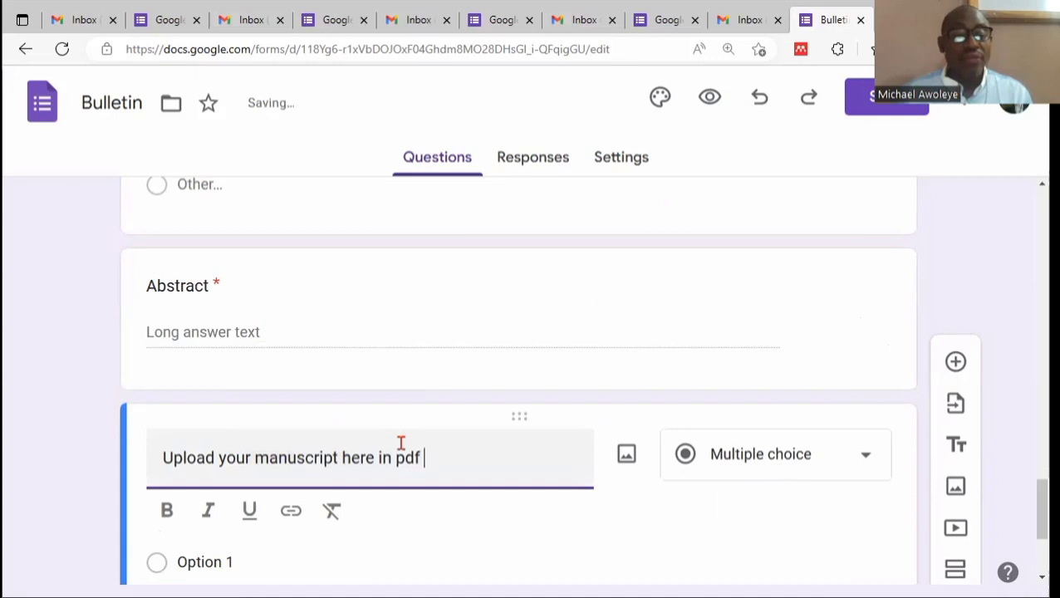
{"action": "type", "text": "or document"}
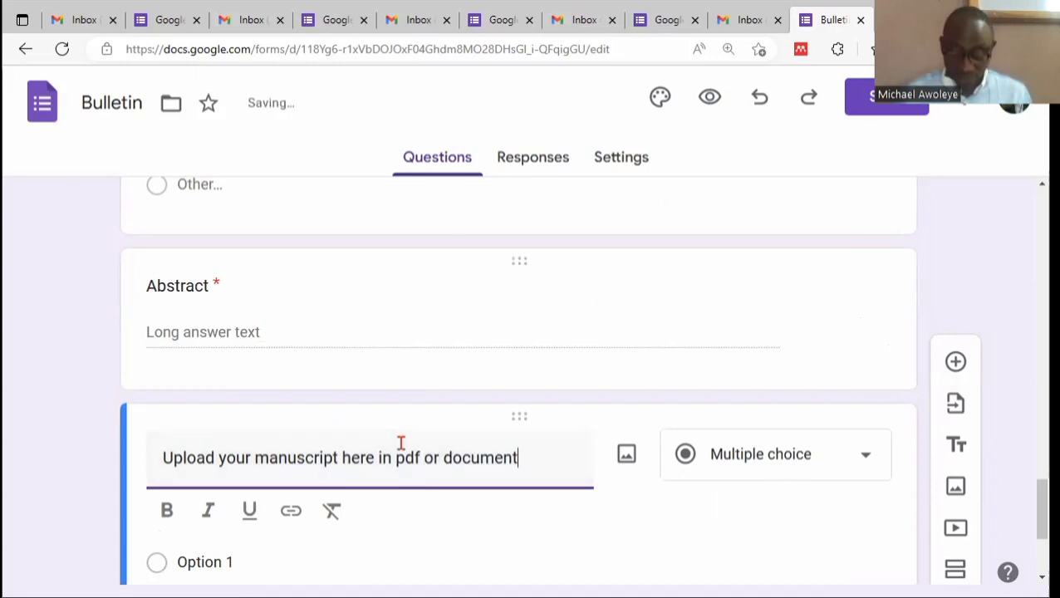
{"action": "type", "text": ")"}
{"action": "key", "text": "Left"}
{"action": "key", "text": "Left"}
{"action": "key", "text": "Left"}
{"action": "key", "text": "Left"}
{"action": "key", "text": "Left"}
{"action": "key", "text": "Left"}
{"action": "key", "text": "Left"}
{"action": "key", "text": "Left"}
{"action": "key", "text": "Left"}
{"action": "key", "text": "Left"}
{"action": "key", "text": "Left"}
{"action": "key", "text": "Left"}
{"action": "key", "text": "Left"}
{"action": "key", "text": "Left"}
{"action": "key", "text": "Left"}
{"action": "key", "text": "Left"}
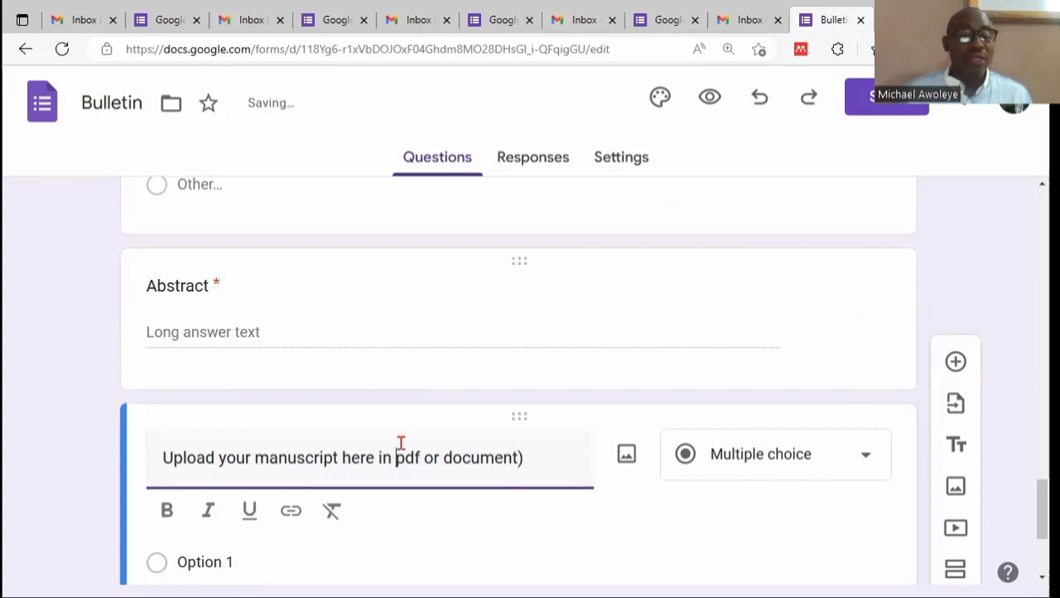
{"action": "type", "text": "("}
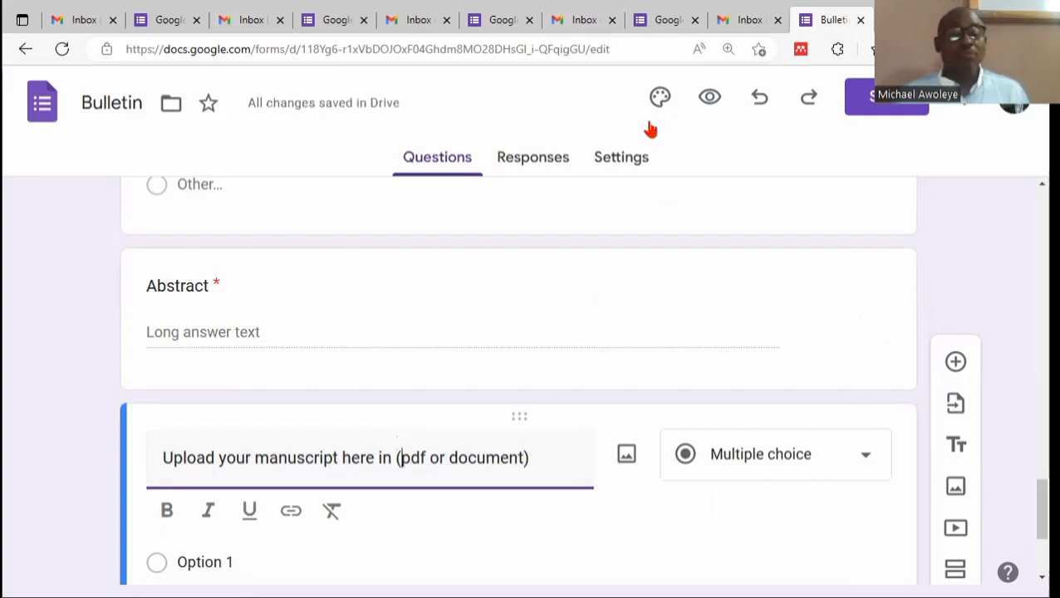
Step: Change the manuscript question's answer type to File upload and agree to let respondents upload files to Drive
{"action": "scroll", "coordinate": [480, 438], "scroll_direction": "down", "scroll_amount": 3}
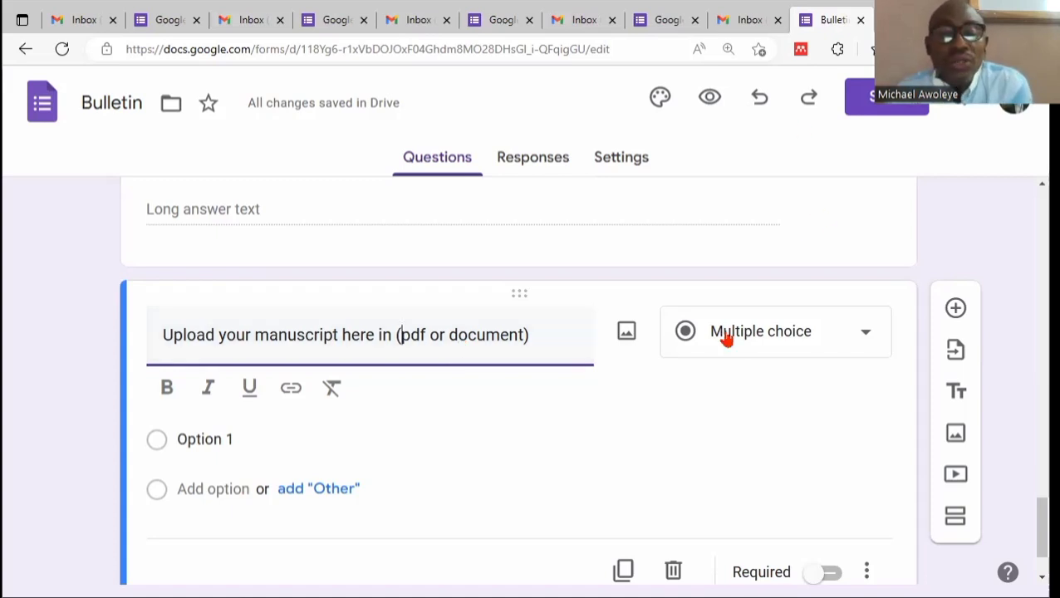
{"action": "left_click", "coordinate": [800, 328]}
{"action": "left_click", "coordinate": [706, 413]}
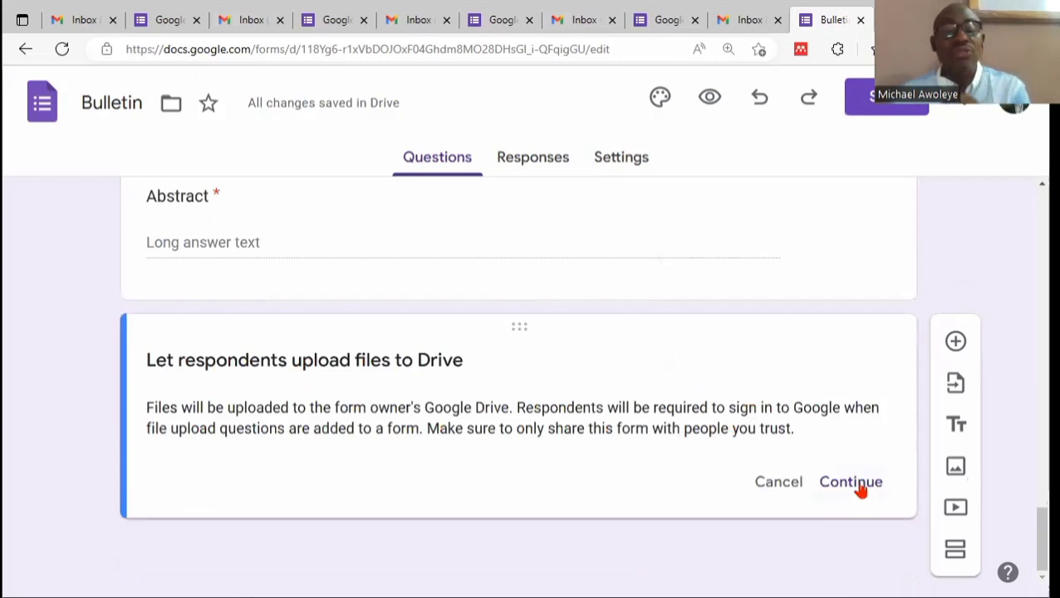
{"action": "left_click", "coordinate": [861, 494]}
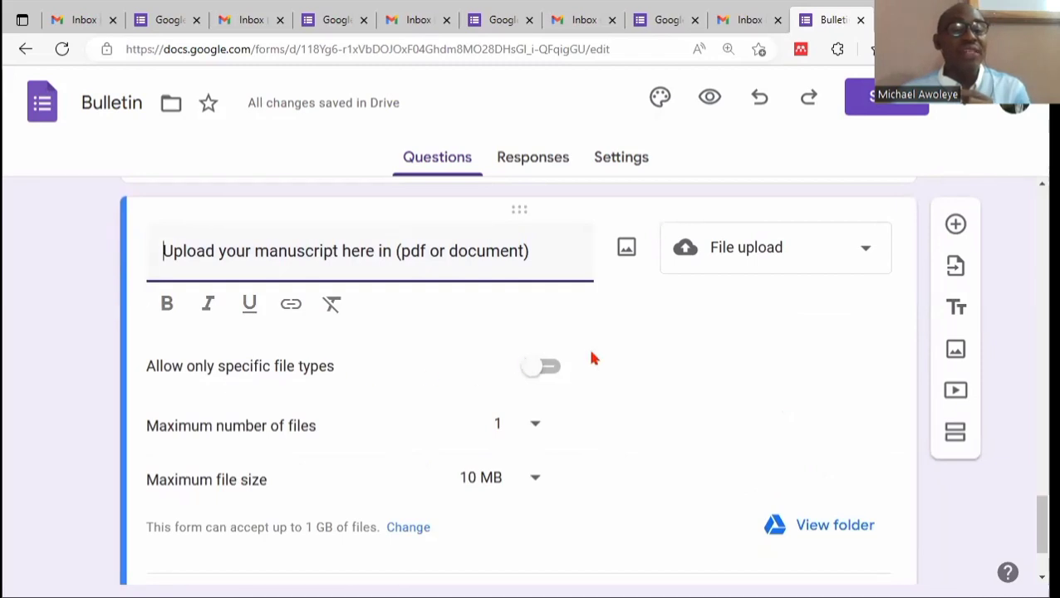
Step: Restrict the manuscript upload question to specific file types, allowing only Document and PDF
{"action": "left_click", "coordinate": [545, 376]}
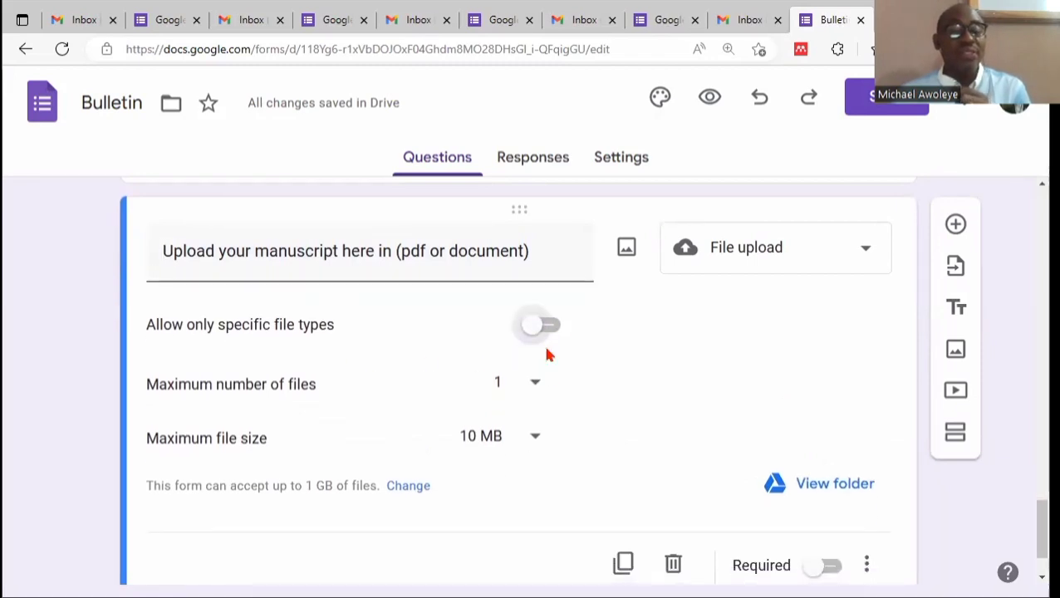
{"action": "left_click", "coordinate": [547, 333]}
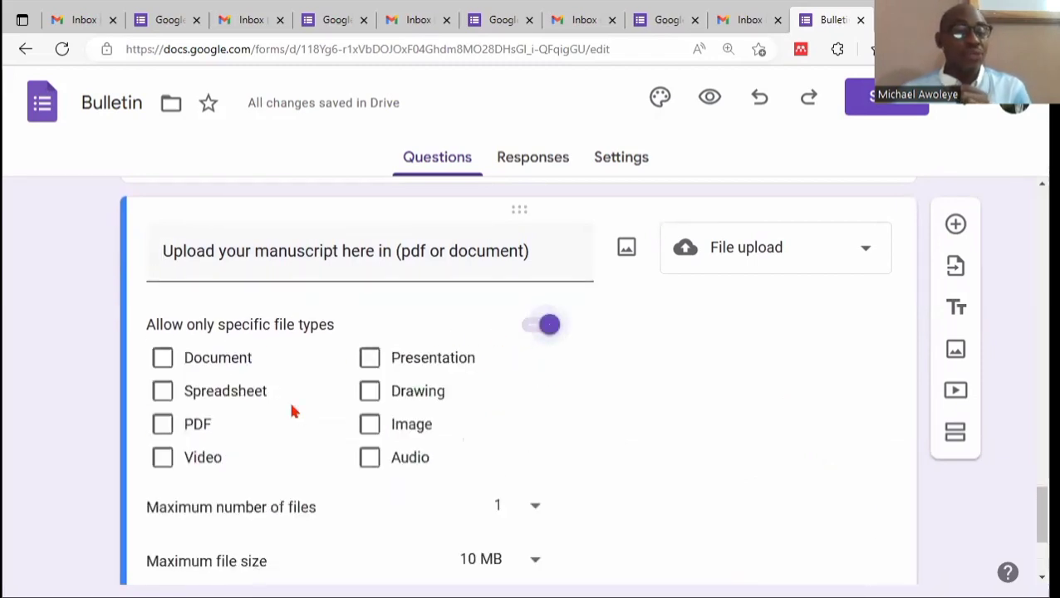
{"action": "scroll", "coordinate": [283, 398], "scroll_direction": "down", "scroll_amount": 1}
{"action": "left_click", "coordinate": [163, 301]}
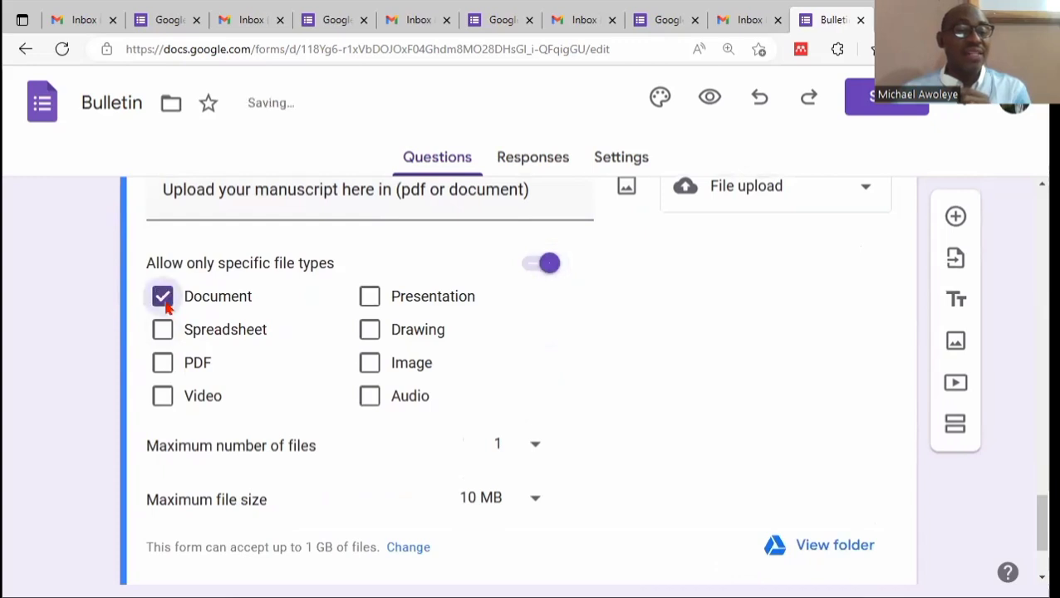
{"action": "scroll", "coordinate": [256, 366], "scroll_direction": "down", "scroll_amount": 1}
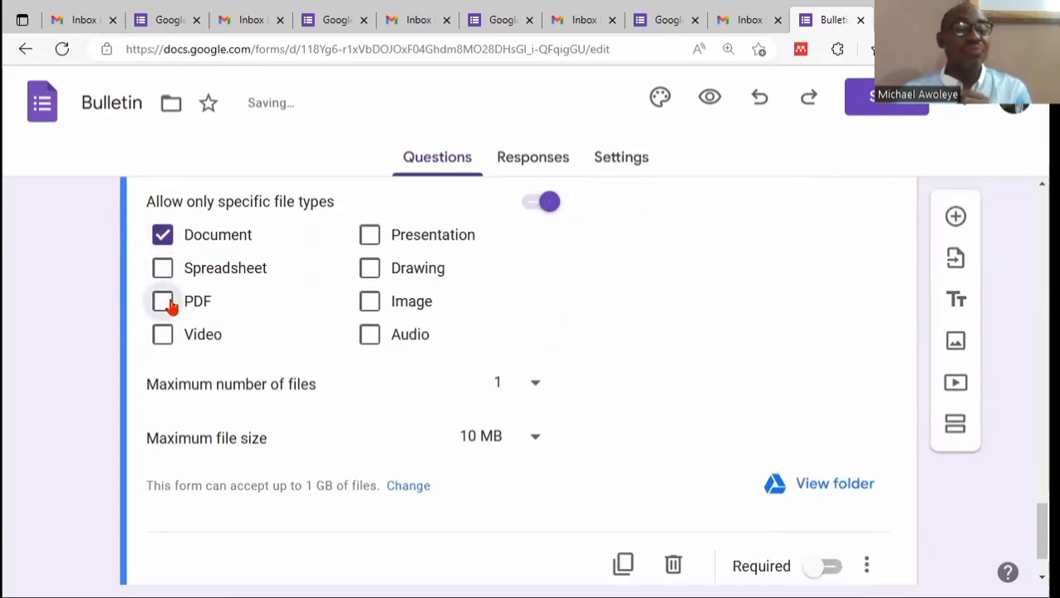
{"action": "left_click", "coordinate": [165, 302]}
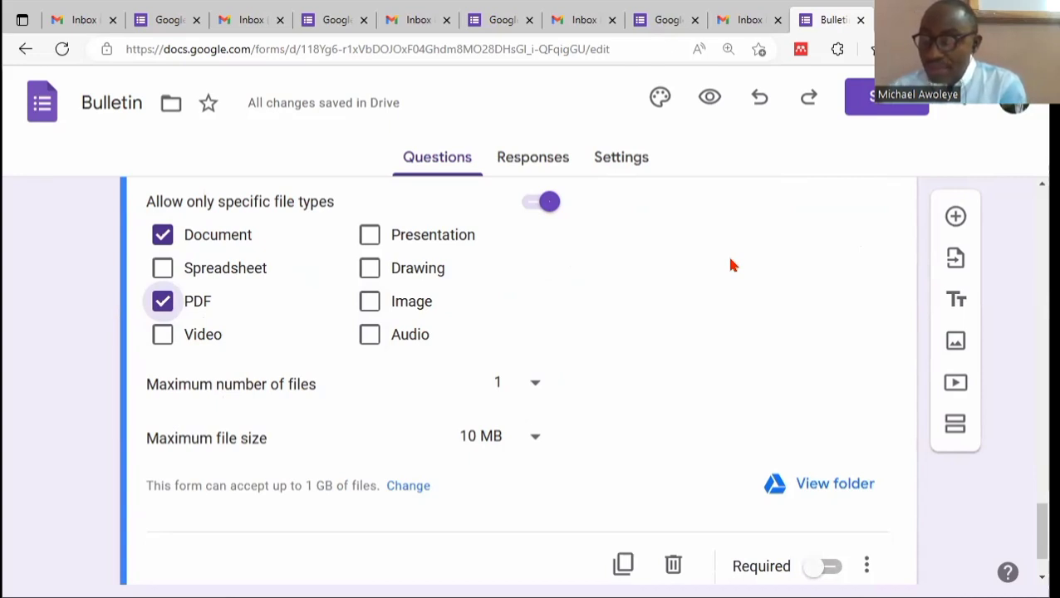
Step: In the form's response settings, enable collecting email addresses and set sending responders a copy of their response to Always
{"action": "scroll", "coordinate": [686, 392], "scroll_direction": "up", "scroll_amount": 7}
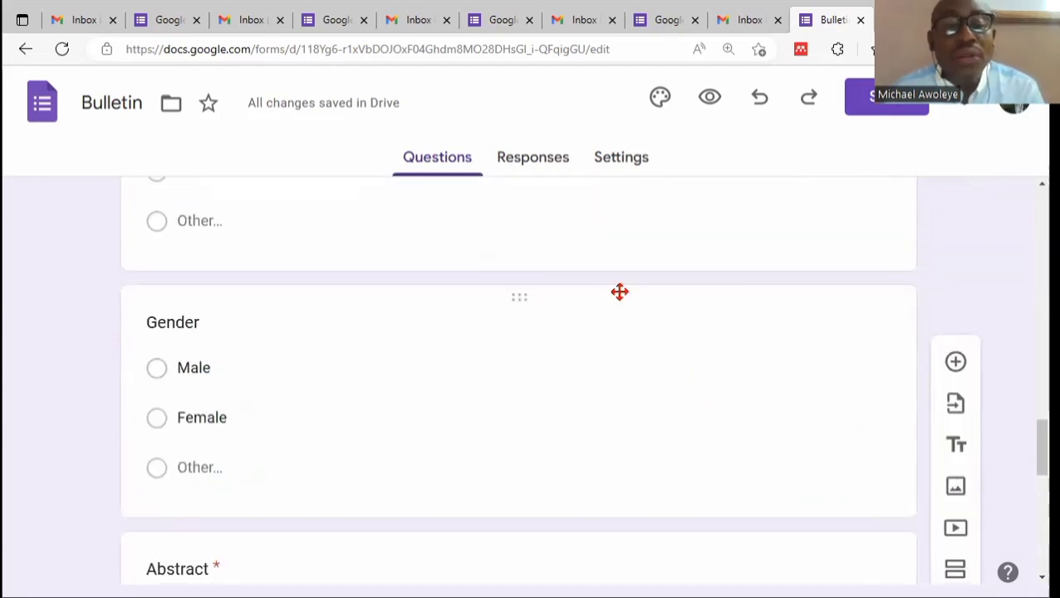
{"action": "left_click", "coordinate": [624, 166]}
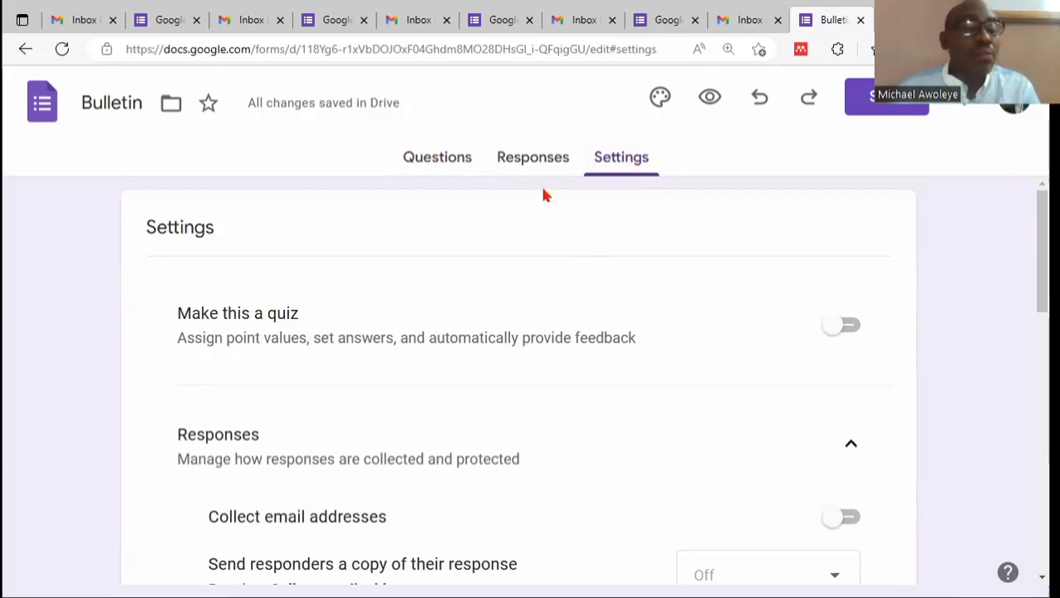
{"action": "scroll", "coordinate": [475, 308], "scroll_direction": "down", "scroll_amount": 3}
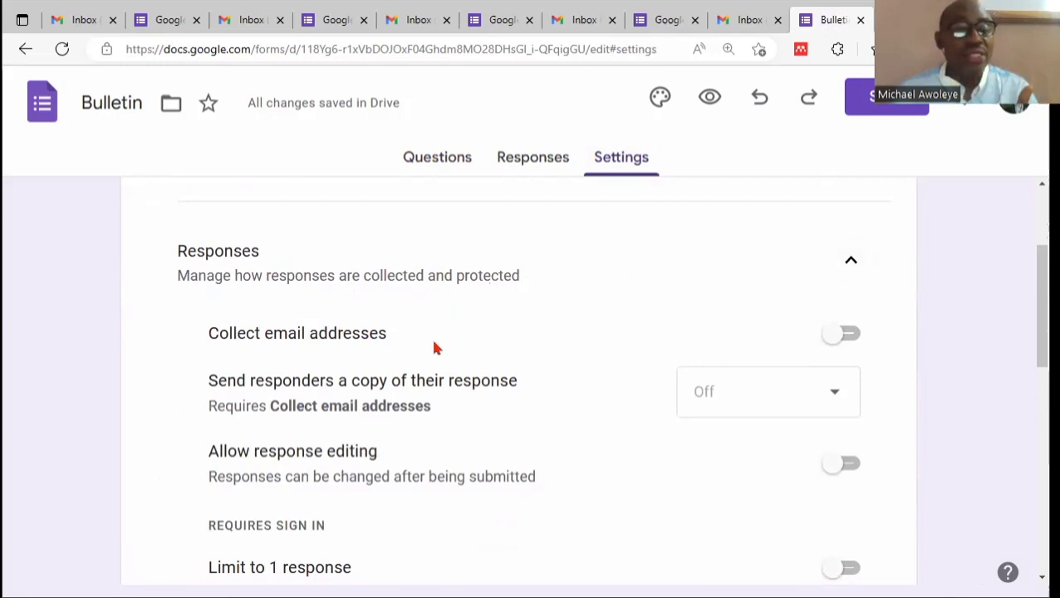
{"action": "scroll", "coordinate": [432, 360], "scroll_direction": "down", "scroll_amount": 1}
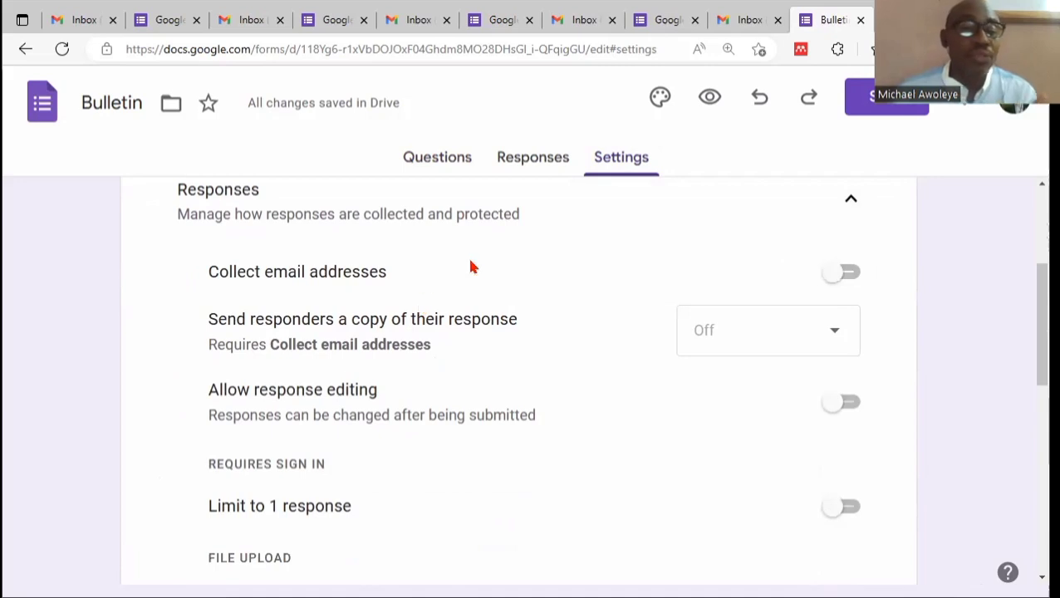
{"action": "left_click", "coordinate": [827, 283]}
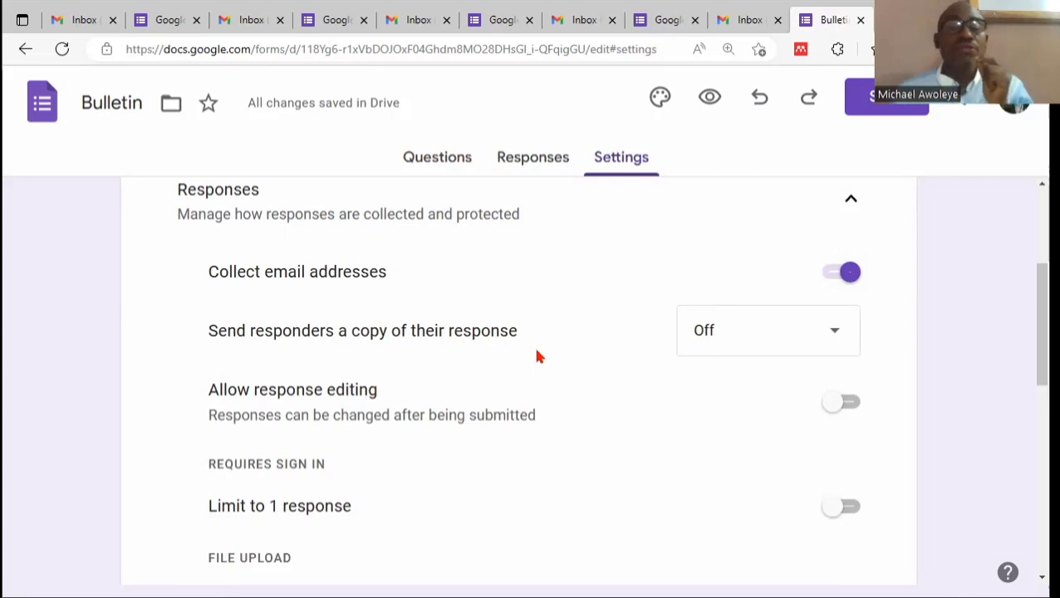
{"action": "left_click", "coordinate": [819, 336]}
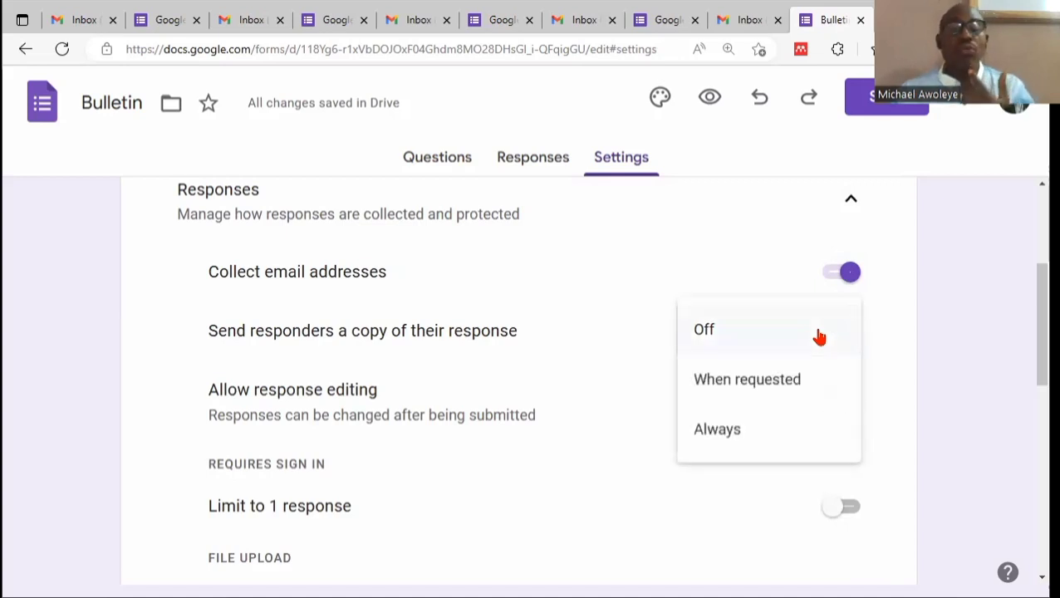
{"action": "left_click", "coordinate": [752, 430]}
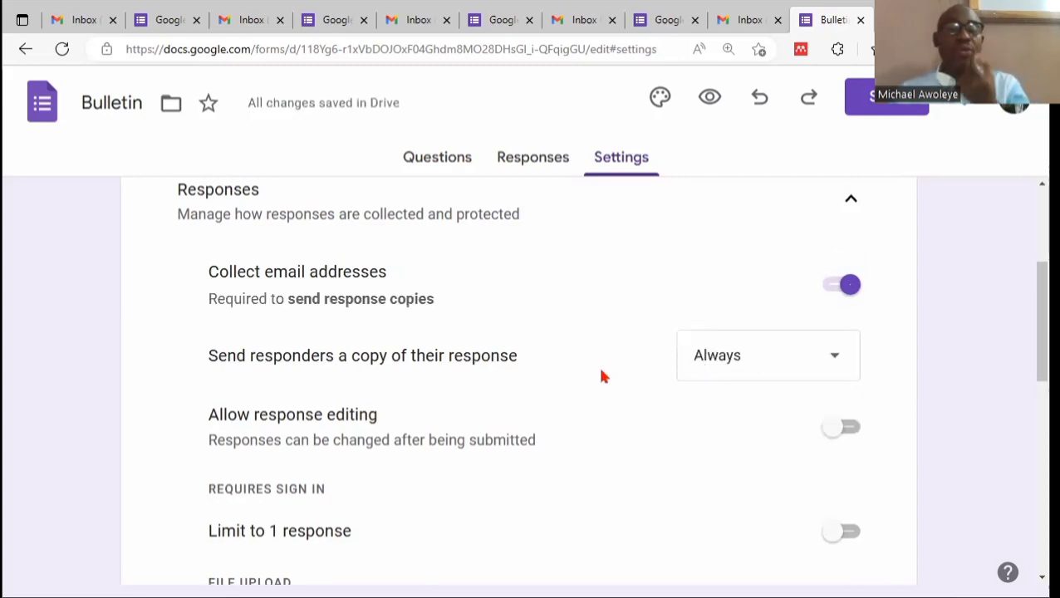
{"action": "left_click", "coordinate": [775, 369]}
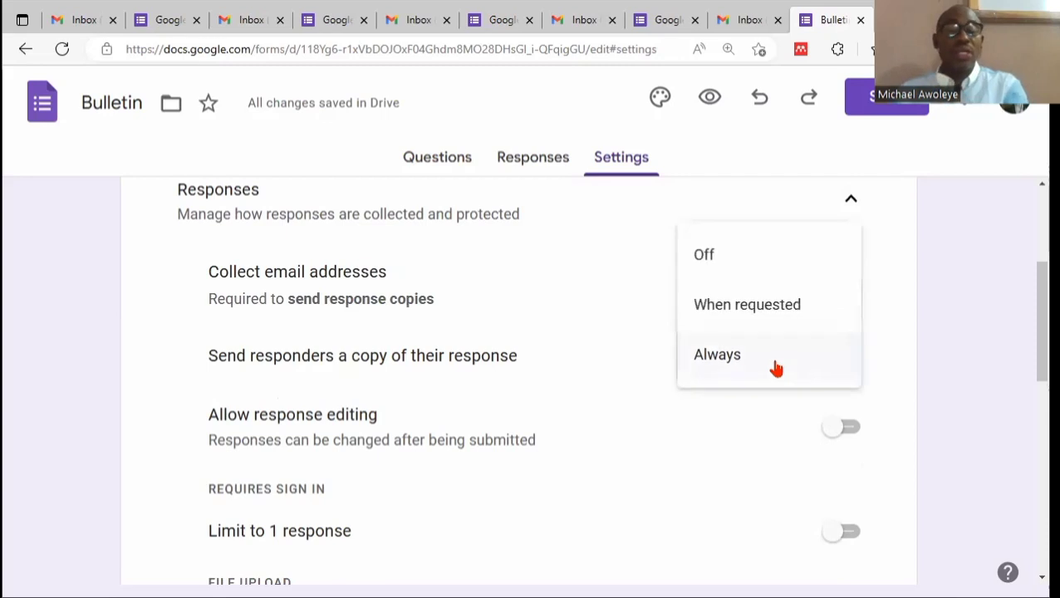
{"action": "left_click", "coordinate": [592, 389]}
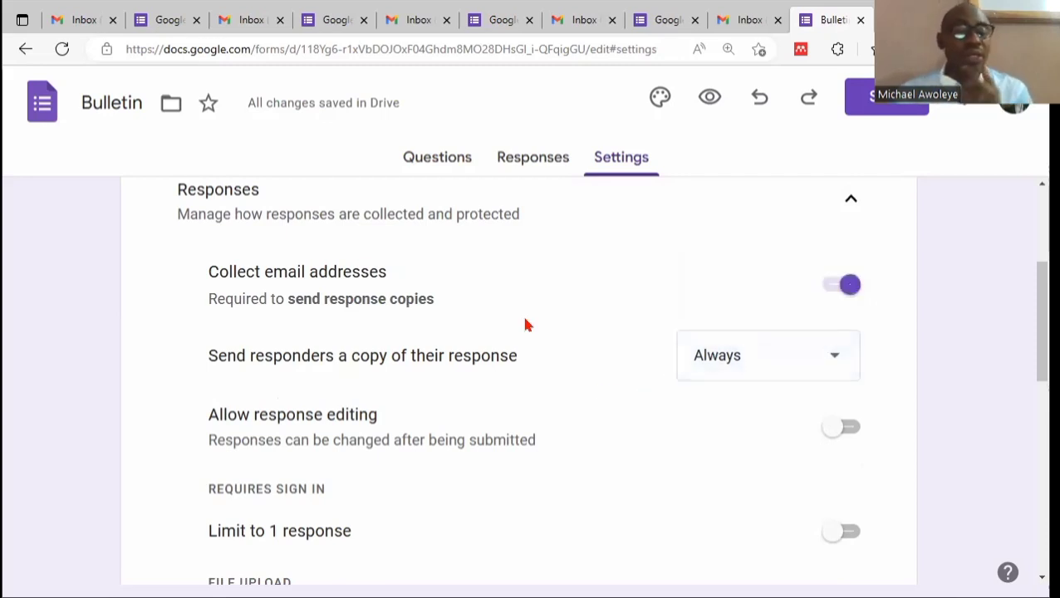
Step: Examine the remaining form settings, including the total size limit choices for uploaded files, the Presentation options and the Defaults section
{"action": "scroll", "coordinate": [526, 324], "scroll_direction": "down", "scroll_amount": 2}
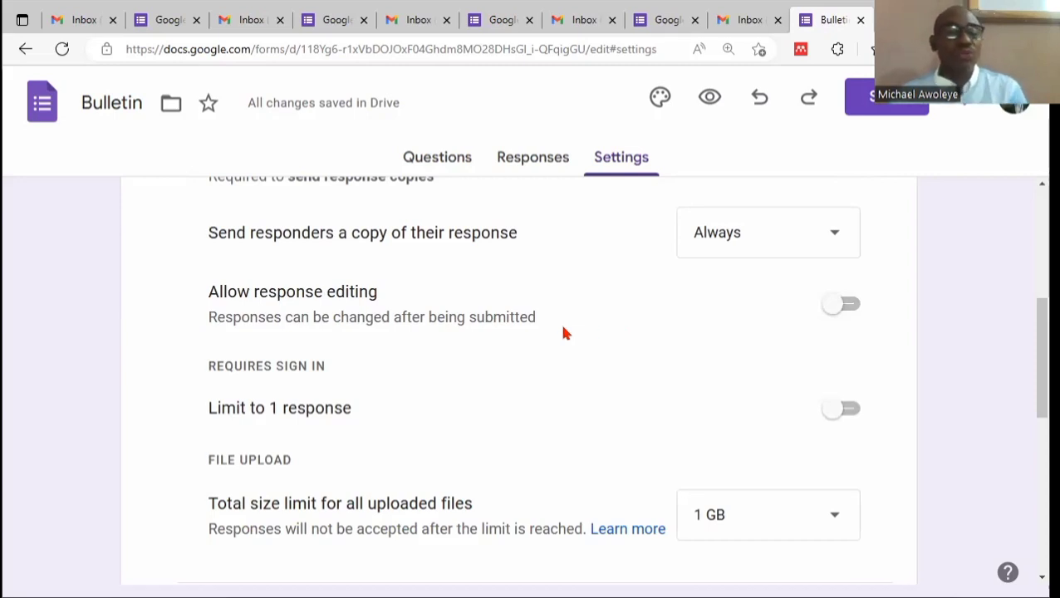
{"action": "scroll", "coordinate": [563, 331], "scroll_direction": "down", "scroll_amount": 3}
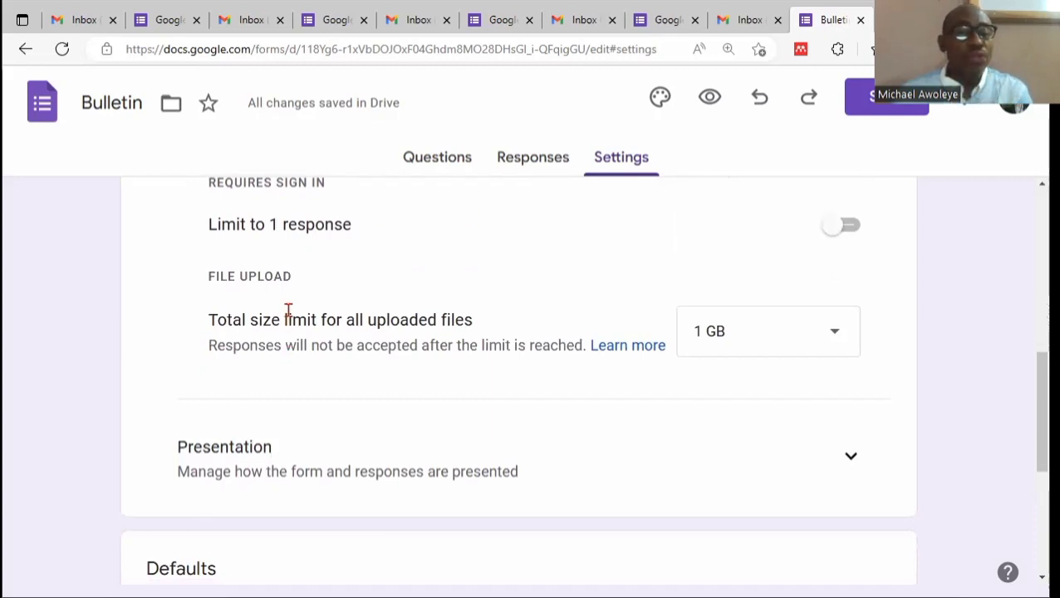
{"action": "left_click", "coordinate": [835, 335]}
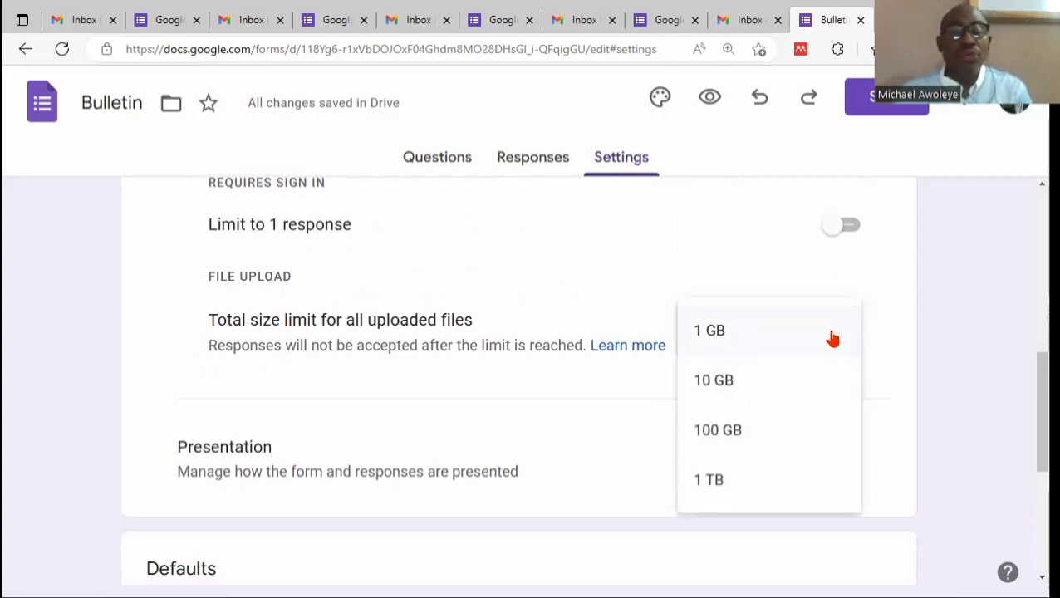
{"action": "left_click", "coordinate": [754, 339]}
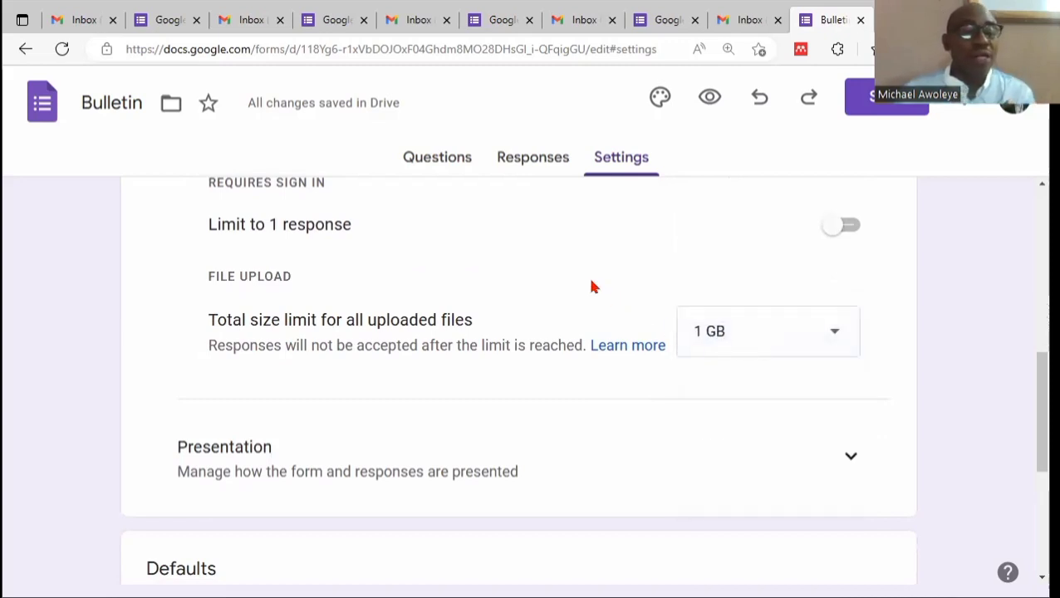
{"action": "scroll", "coordinate": [590, 286], "scroll_direction": "down", "scroll_amount": 3}
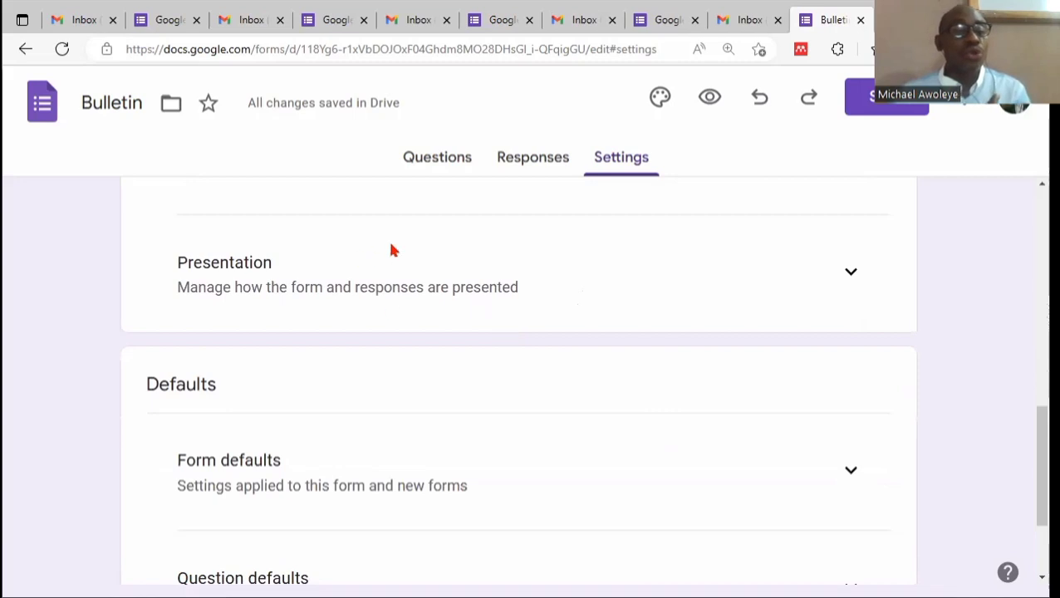
{"action": "left_click", "coordinate": [856, 275]}
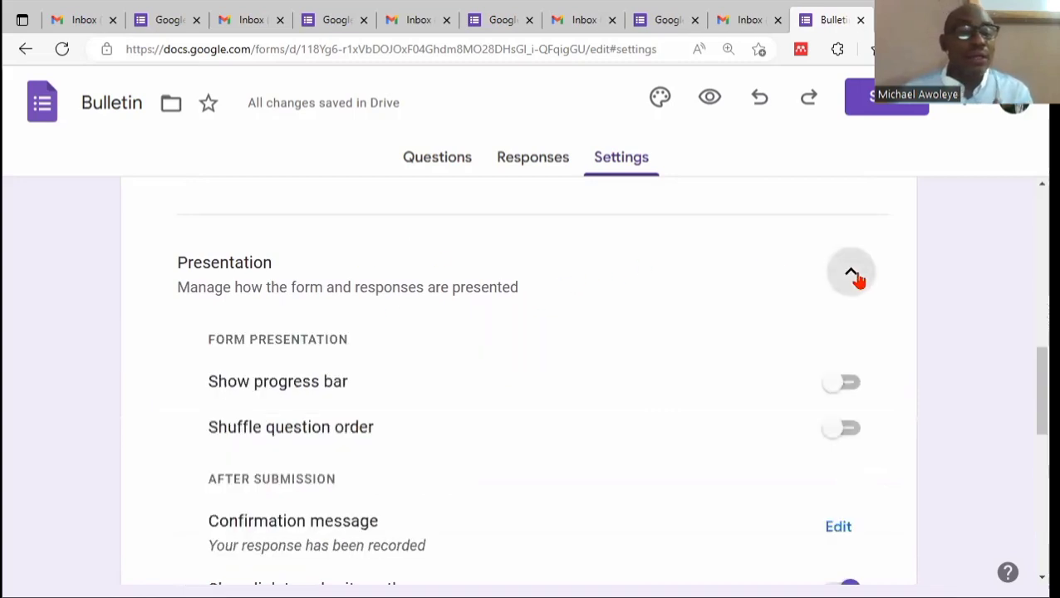
{"action": "left_click", "coordinate": [854, 275]}
{"action": "scroll", "coordinate": [674, 301], "scroll_direction": "down", "scroll_amount": 2}
{"action": "scroll", "coordinate": [614, 347], "scroll_direction": "up", "scroll_amount": 10}
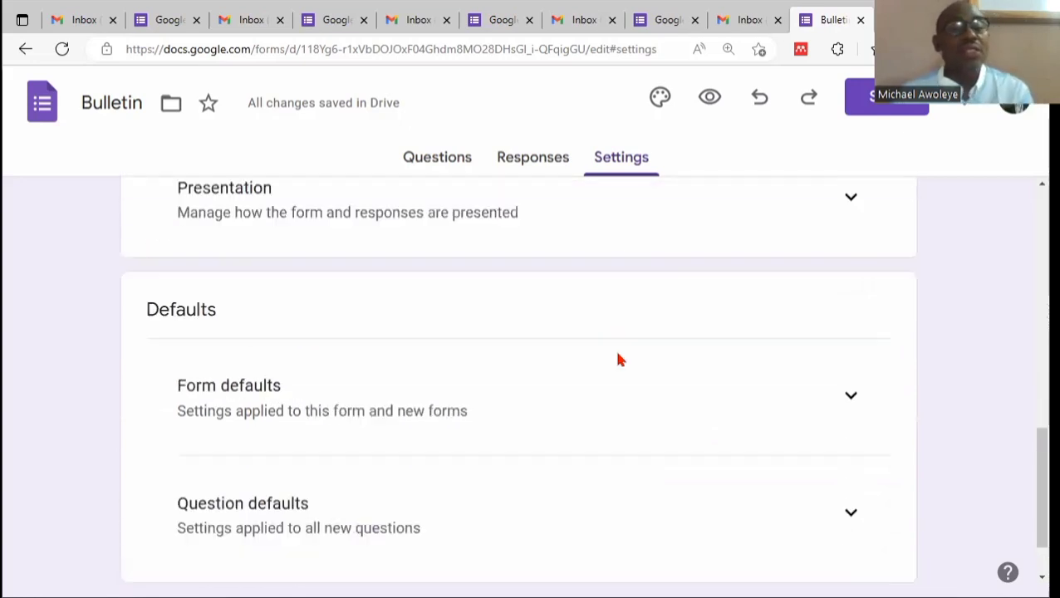
Step: Customize the form's theme by trying the red, orange and indigo colors and settling on green
{"action": "left_click", "coordinate": [659, 101]}
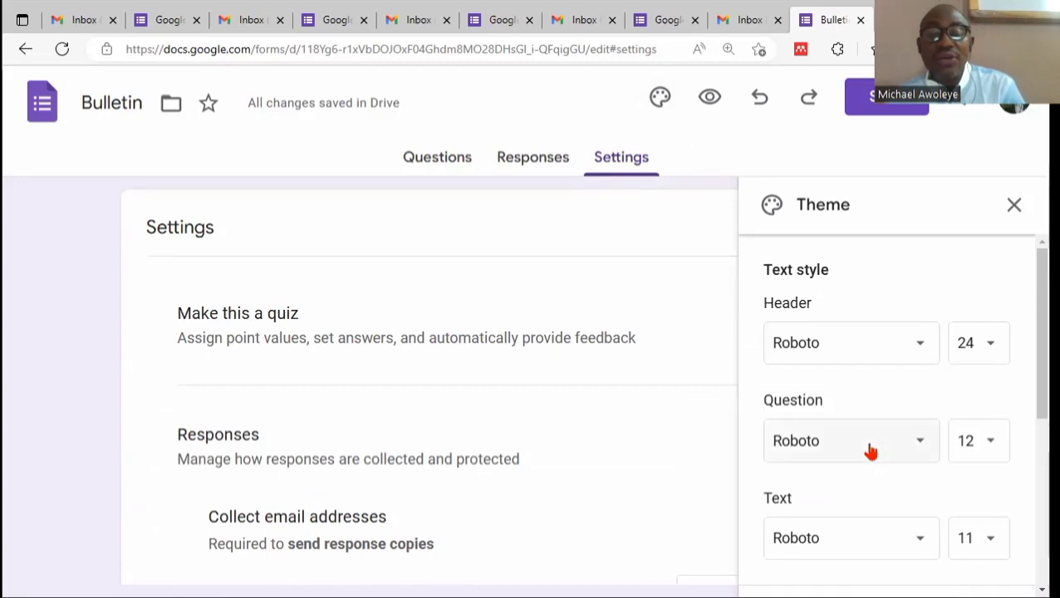
{"action": "scroll", "coordinate": [870, 378], "scroll_direction": "down", "scroll_amount": 2}
{"action": "scroll", "coordinate": [872, 391], "scroll_direction": "down", "scroll_amount": 2}
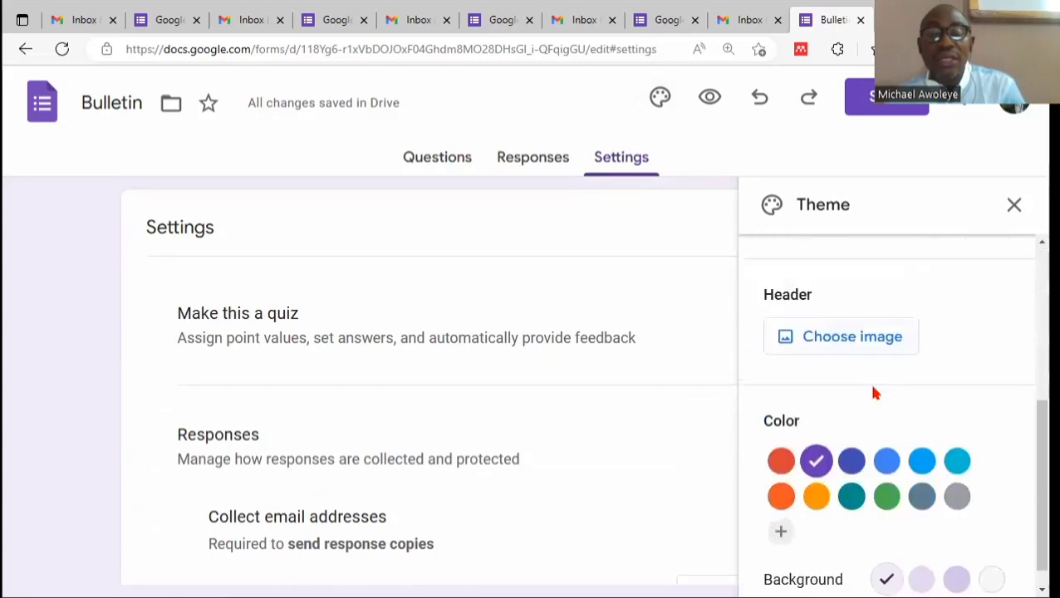
{"action": "scroll", "coordinate": [848, 335], "scroll_direction": "down", "scroll_amount": 1}
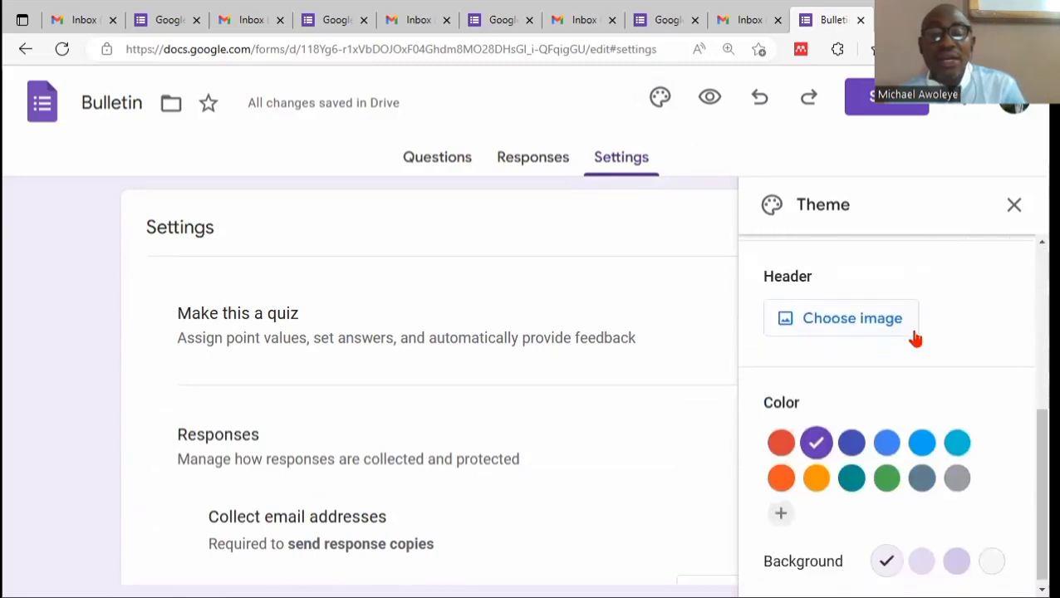
{"action": "left_click", "coordinate": [781, 438]}
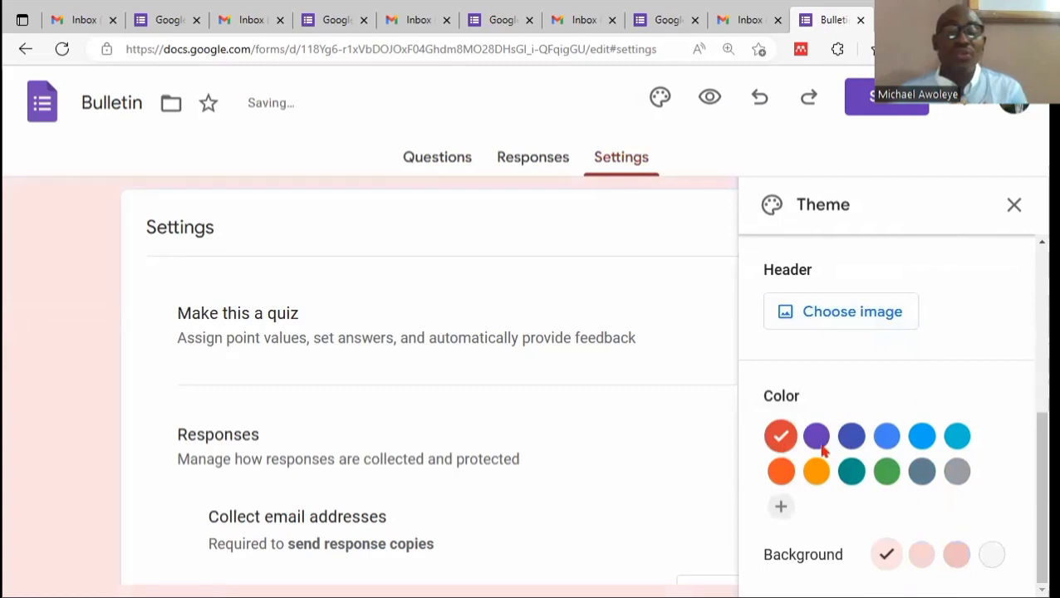
{"action": "left_click", "coordinate": [817, 474]}
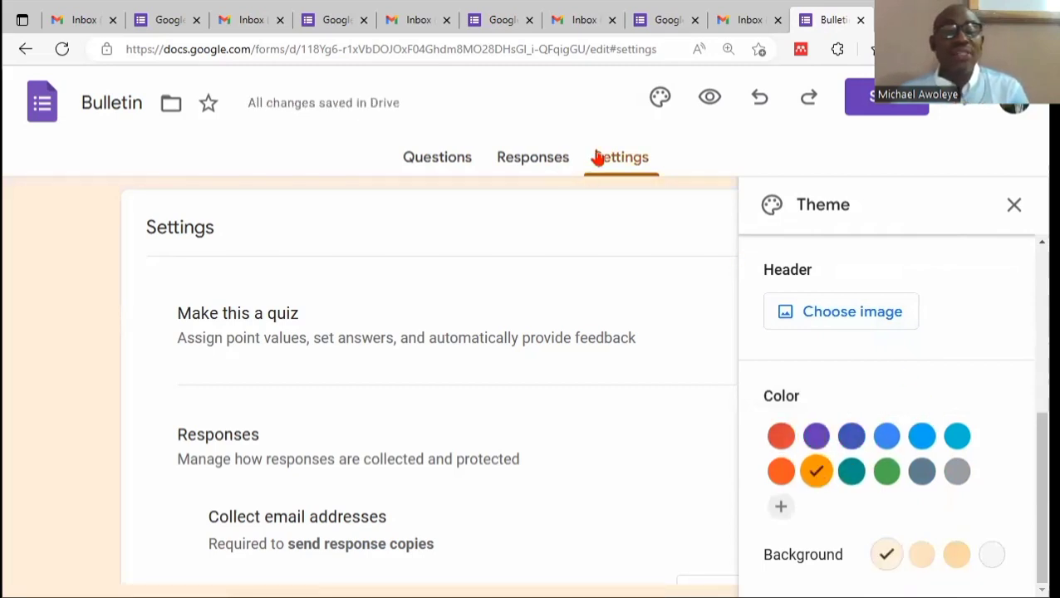
{"action": "left_click", "coordinate": [779, 440]}
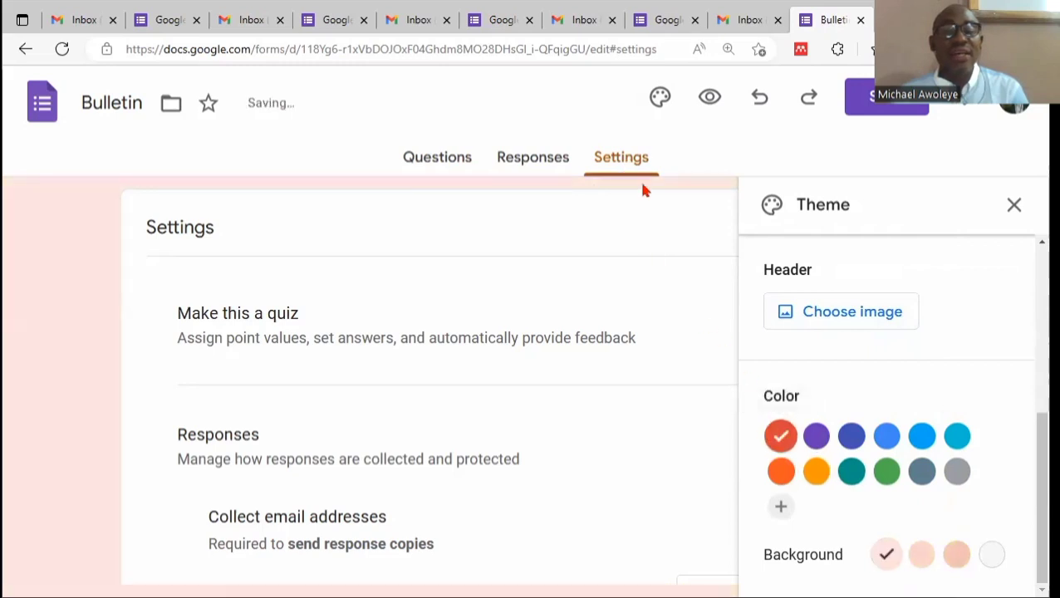
{"action": "left_click", "coordinate": [852, 439]}
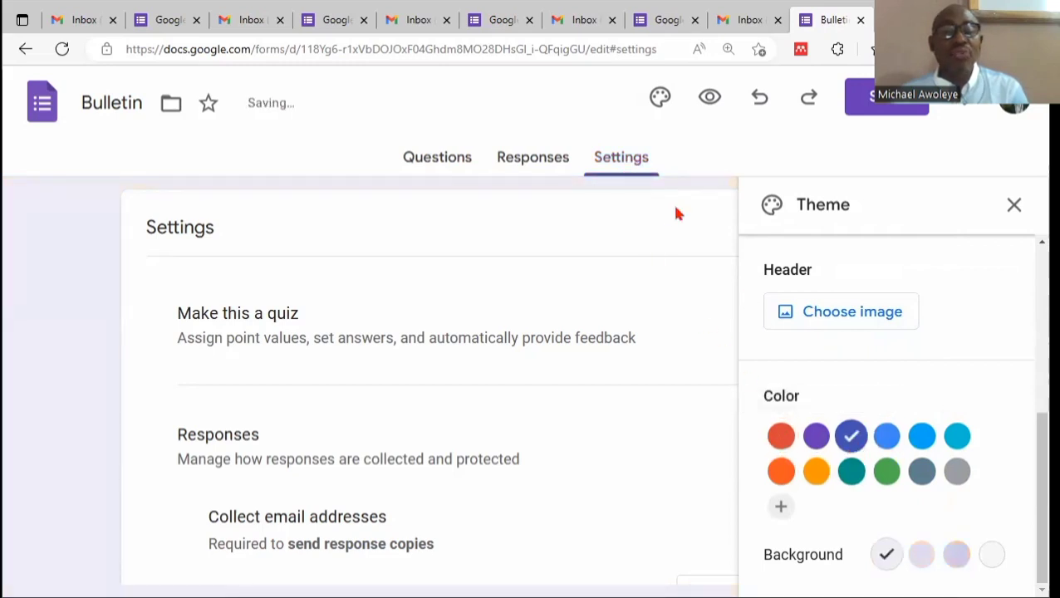
{"action": "left_click", "coordinate": [886, 474]}
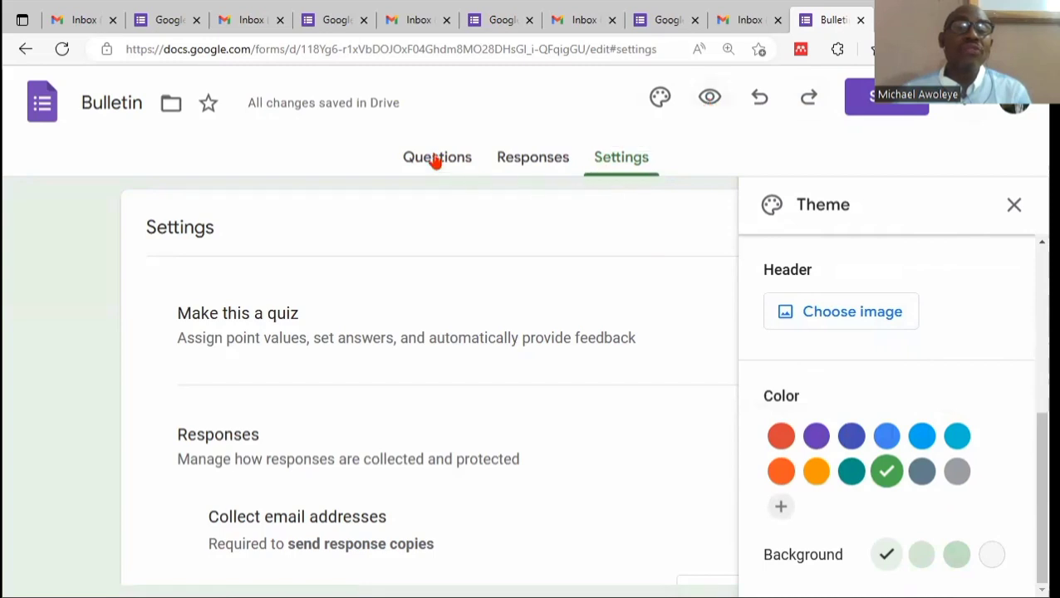
Step: Preview the form and examine its header, the required Email question and the data-sharing question, leaving Email empty to test its required check
{"action": "left_click", "coordinate": [710, 99]}
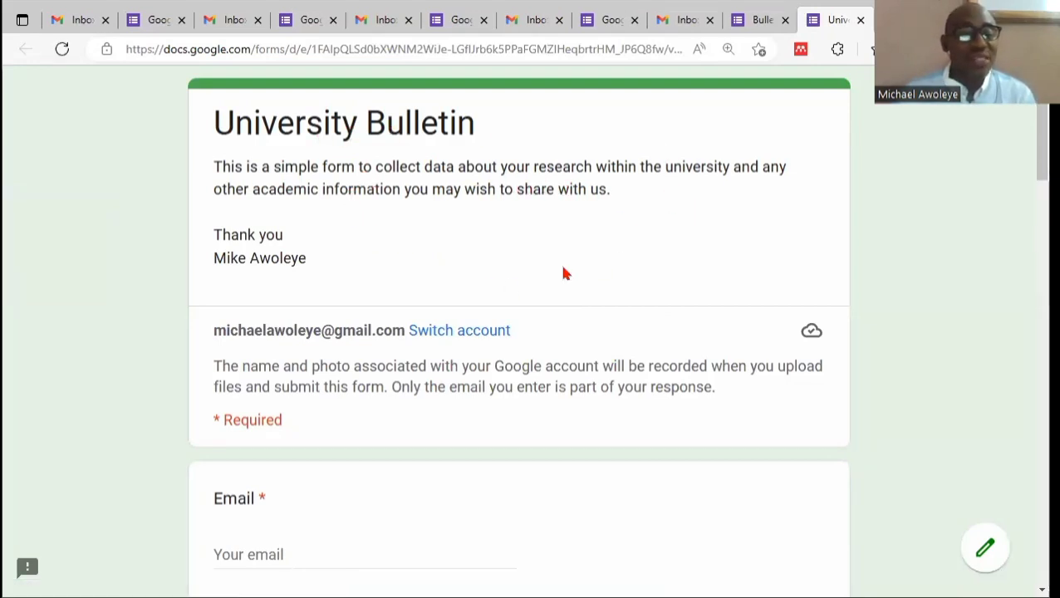
{"action": "scroll", "coordinate": [564, 273], "scroll_direction": "down", "scroll_amount": 4}
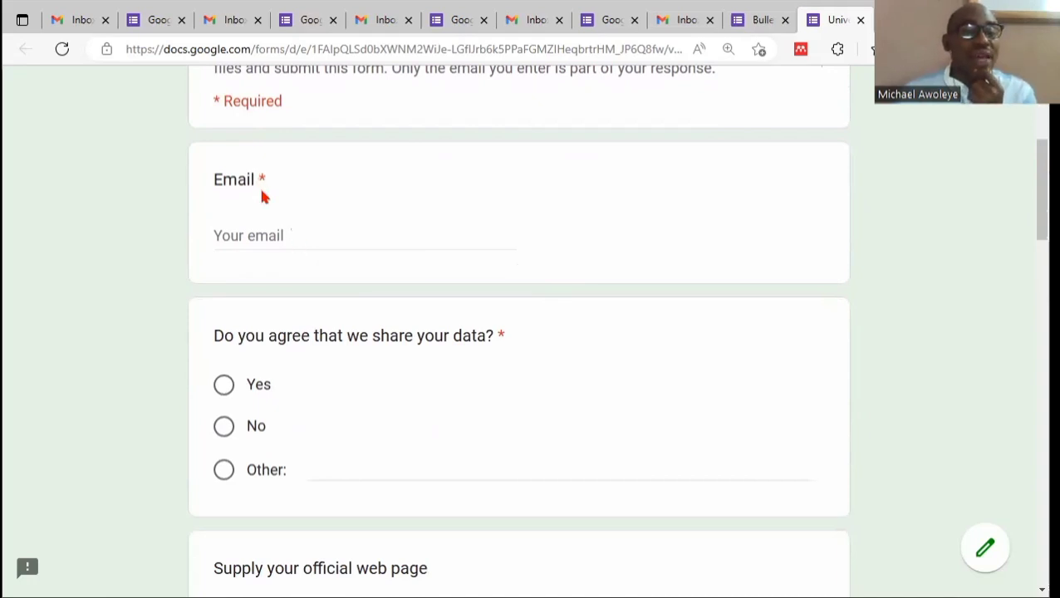
{"action": "scroll", "coordinate": [274, 208], "scroll_direction": "up", "scroll_amount": 2}
{"action": "scroll", "coordinate": [287, 382], "scroll_direction": "down", "scroll_amount": 1}
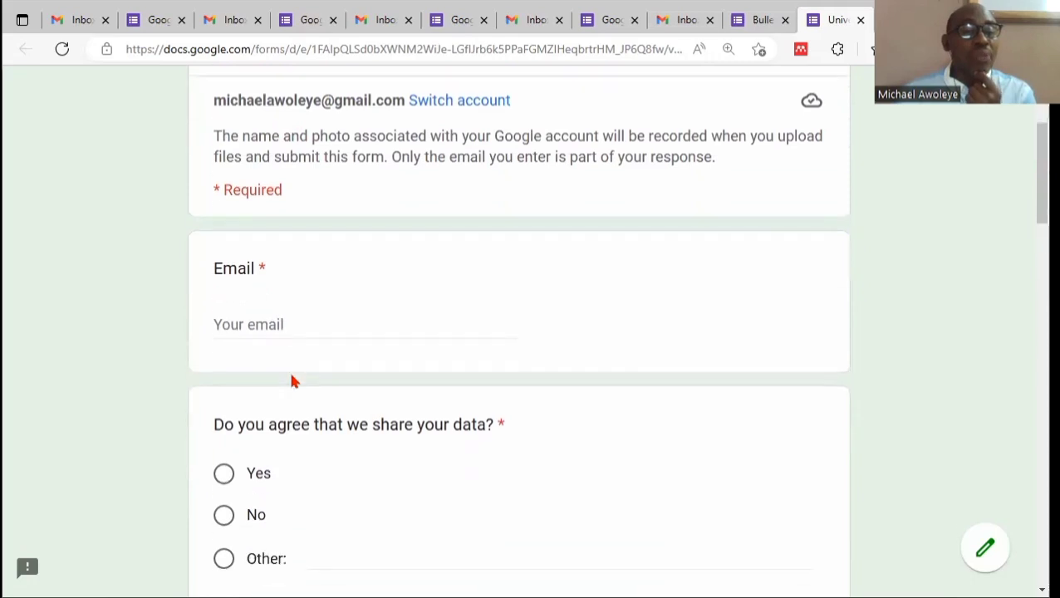
{"action": "scroll", "coordinate": [293, 377], "scroll_direction": "down", "scroll_amount": 1}
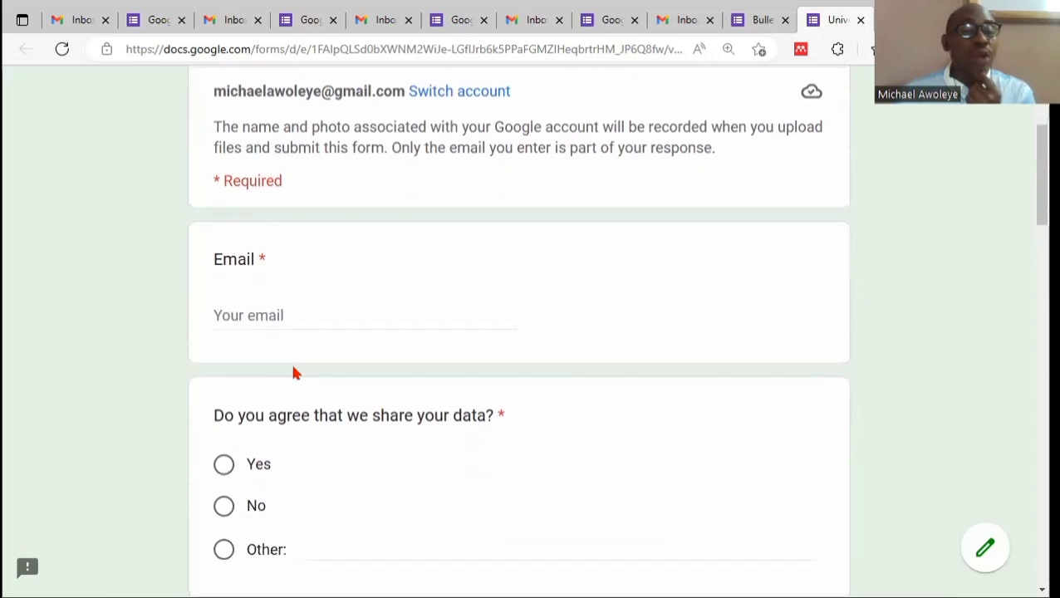
{"action": "left_click", "coordinate": [270, 317]}
{"action": "left_click", "coordinate": [623, 285]}
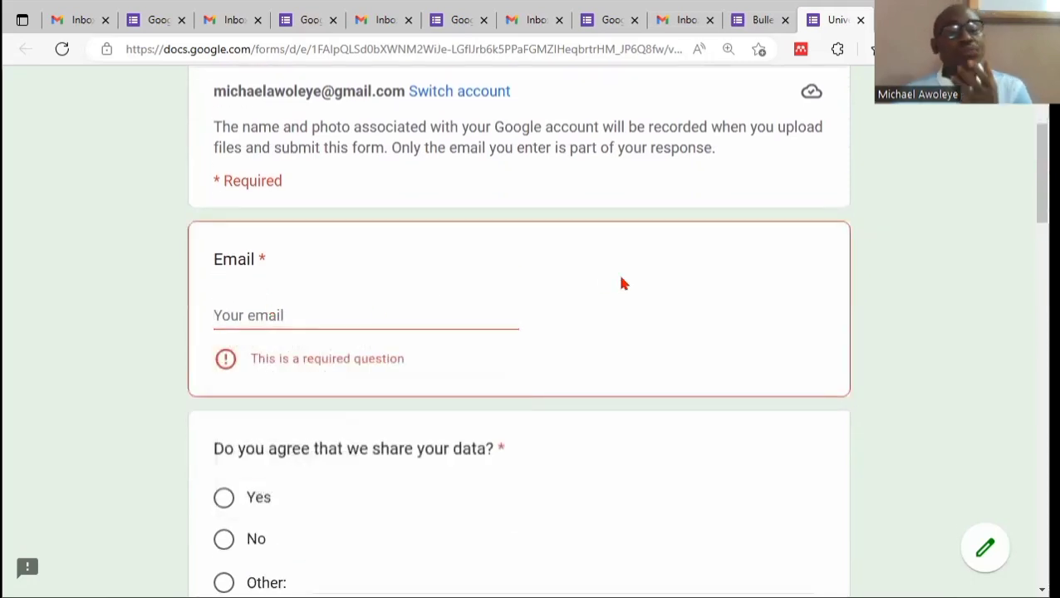
{"action": "scroll", "coordinate": [611, 280], "scroll_direction": "down", "scroll_amount": 3}
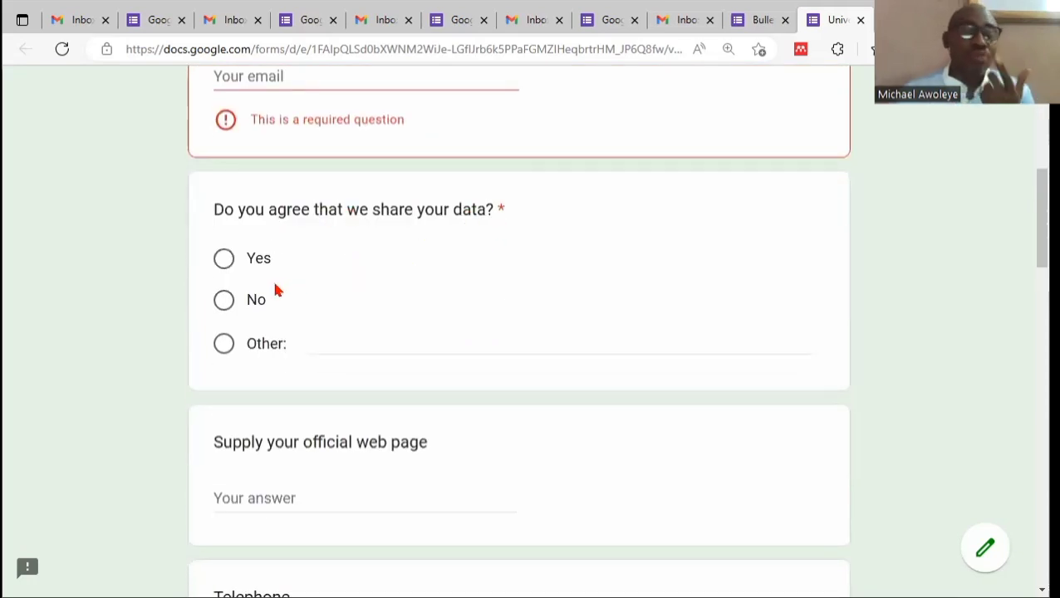
{"action": "scroll", "coordinate": [363, 324], "scroll_direction": "down", "scroll_amount": 2}
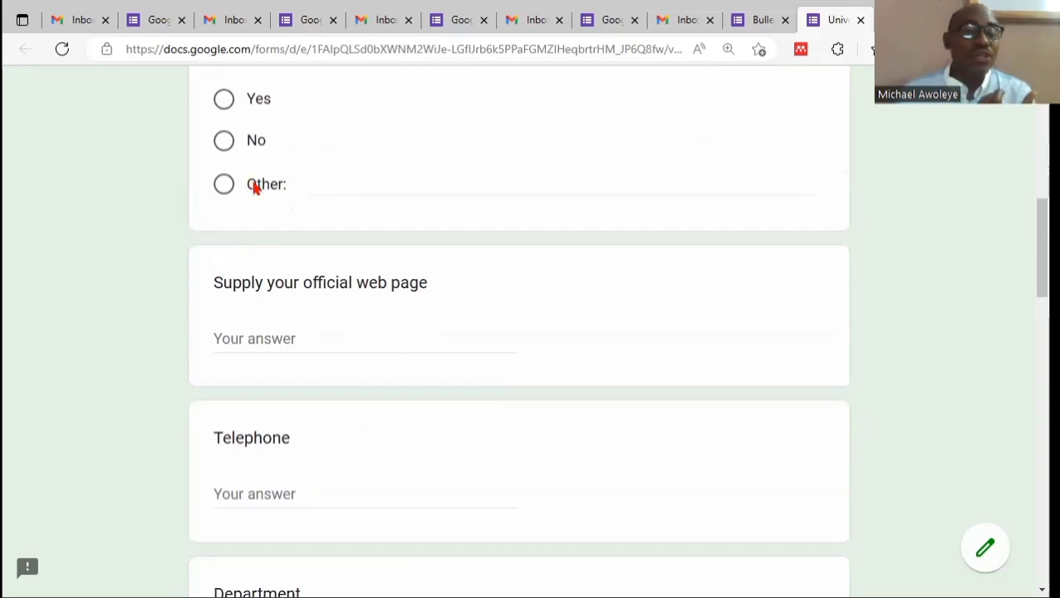
{"action": "left_click", "coordinate": [335, 183]}
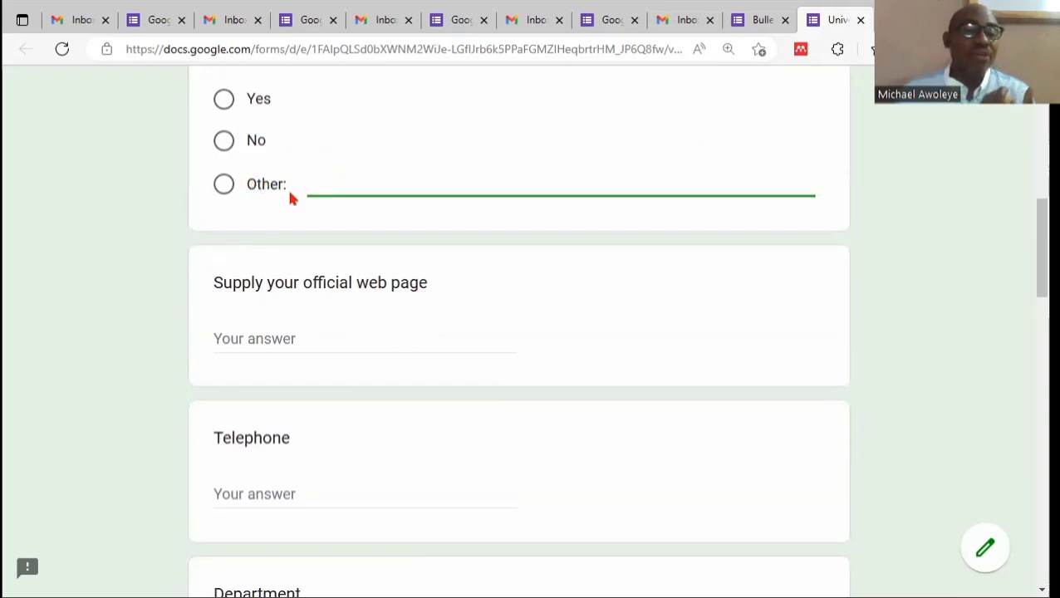
{"action": "scroll", "coordinate": [427, 295], "scroll_direction": "down", "scroll_amount": 1}
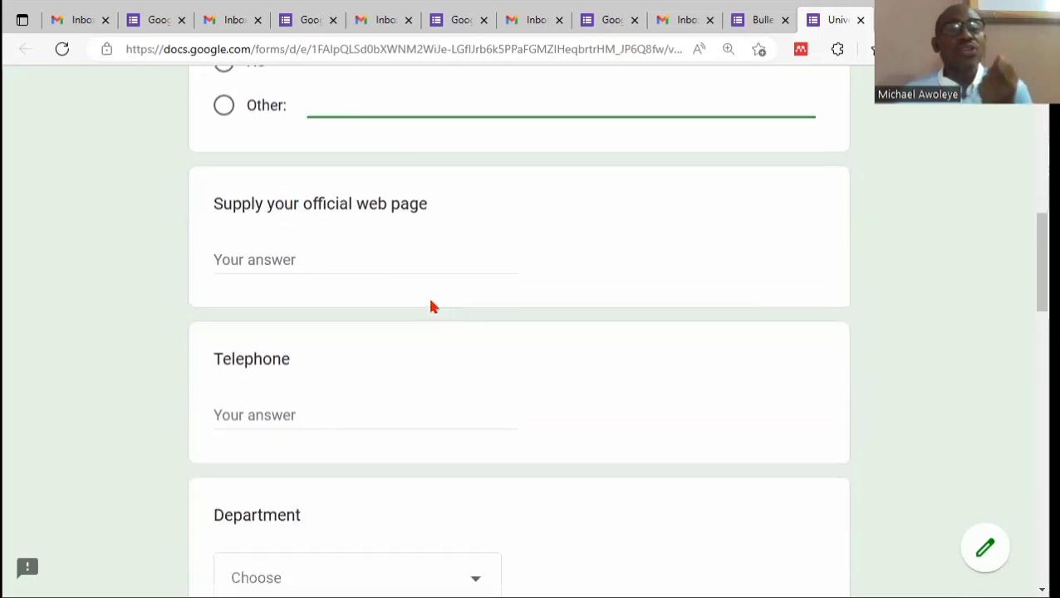
{"action": "scroll", "coordinate": [442, 302], "scroll_direction": "up", "scroll_amount": 6}
{"action": "scroll", "coordinate": [442, 302], "scroll_direction": "up", "scroll_amount": 3}
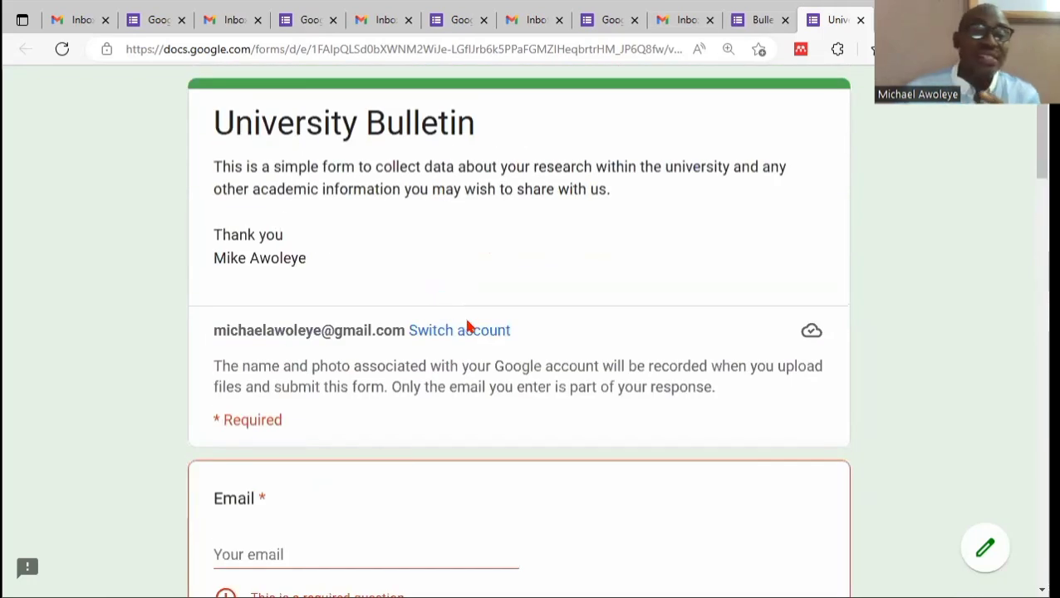
{"action": "scroll", "coordinate": [523, 320], "scroll_direction": "down", "scroll_amount": 4}
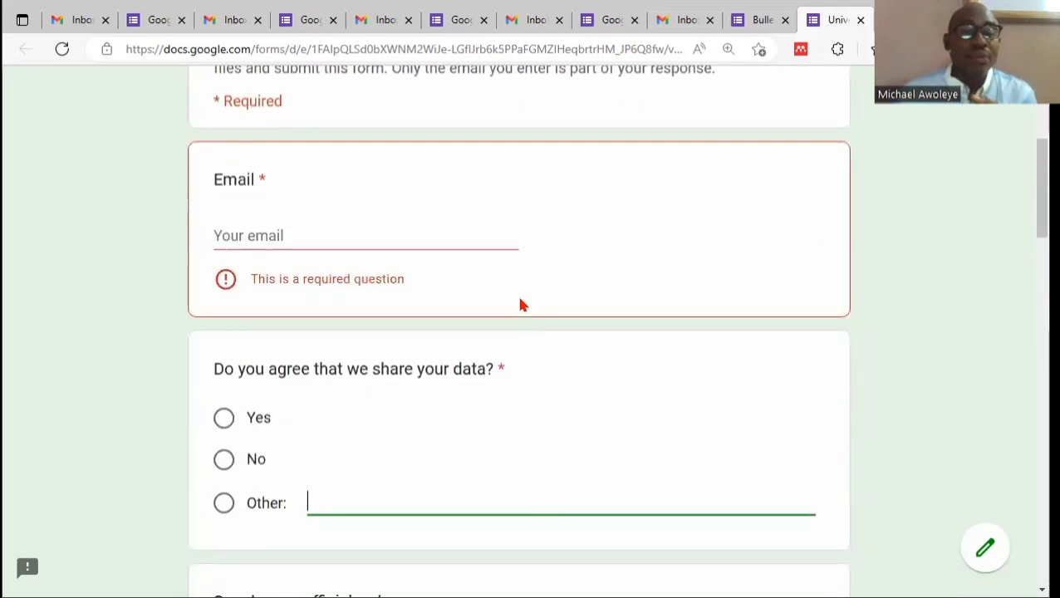
{"action": "scroll", "coordinate": [525, 288], "scroll_direction": "down", "scroll_amount": 5}
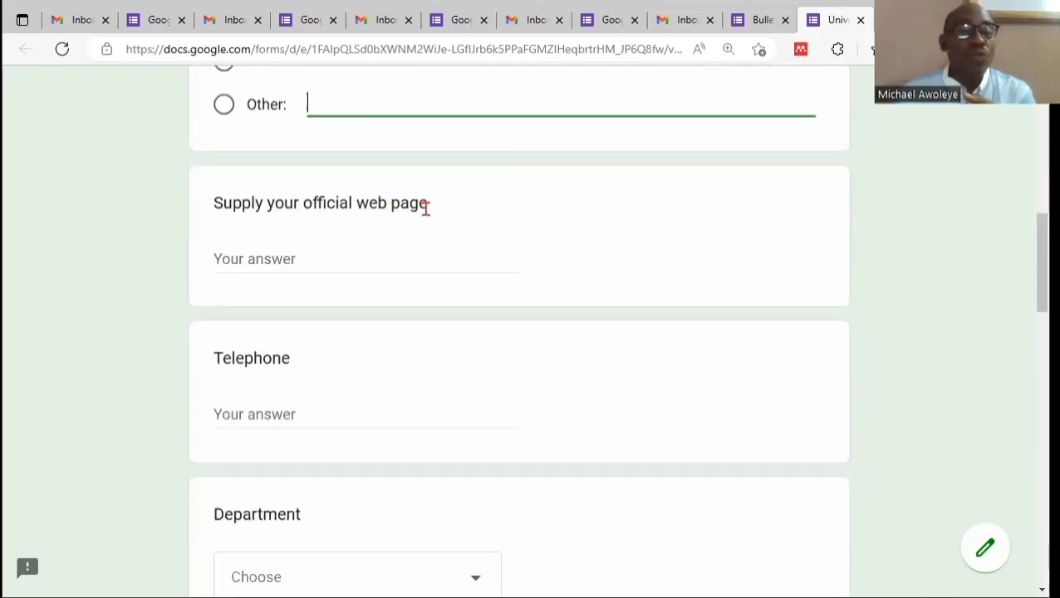
Step: Go through the web page, Telephone, Department and Faculty questions and answer the Cadre question with Professor
{"action": "left_click", "coordinate": [282, 264]}
{"action": "scroll", "coordinate": [432, 328], "scroll_direction": "down", "scroll_amount": 3}
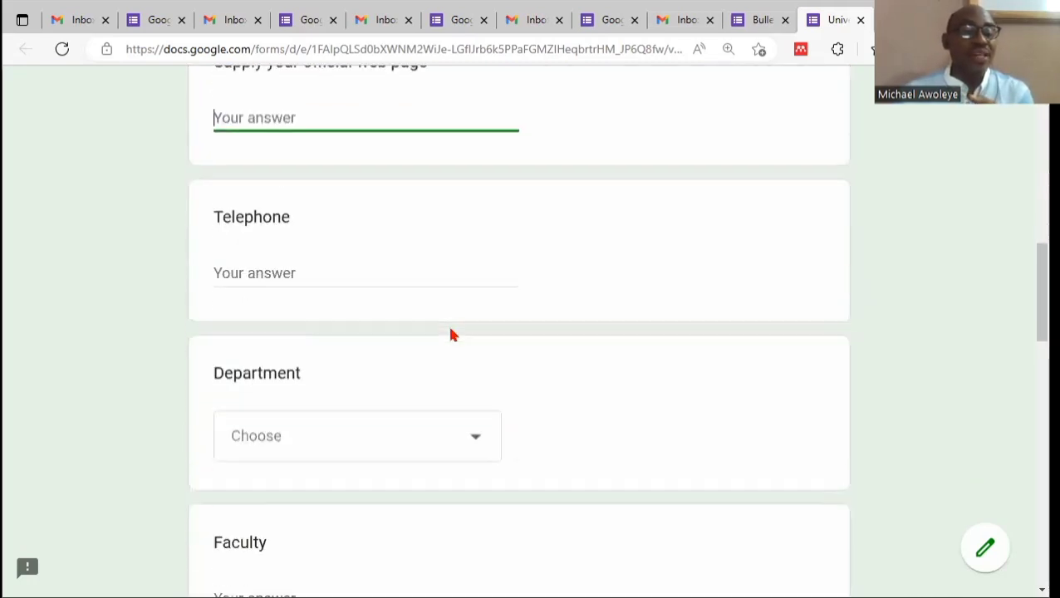
{"action": "left_click", "coordinate": [266, 196]}
{"action": "scroll", "coordinate": [562, 344], "scroll_direction": "down", "scroll_amount": 1}
{"action": "scroll", "coordinate": [561, 344], "scroll_direction": "down", "scroll_amount": 1}
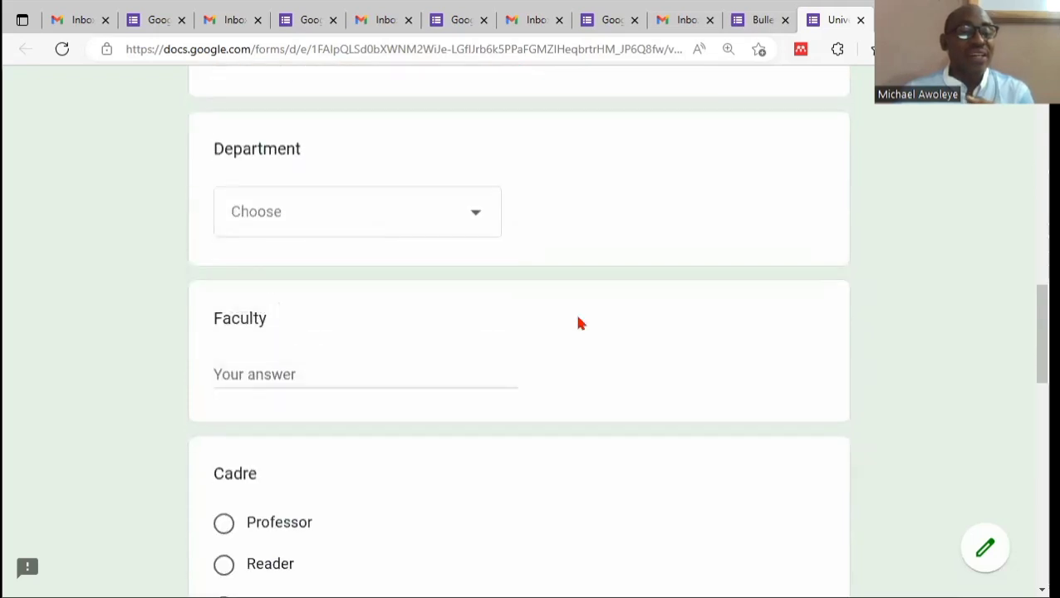
{"action": "scroll", "coordinate": [454, 339], "scroll_direction": "down", "scroll_amount": 2}
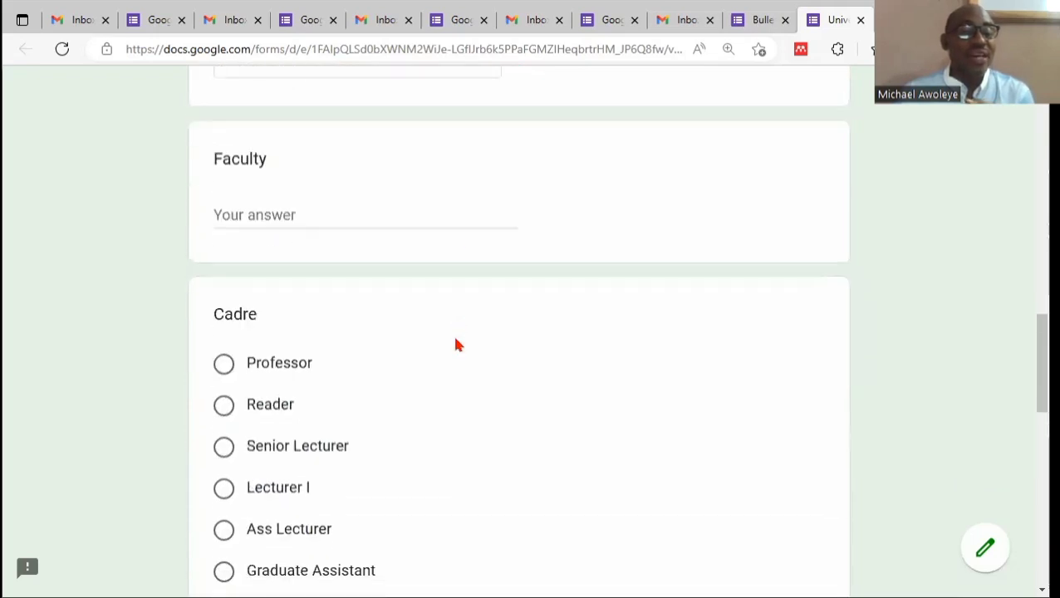
{"action": "left_click", "coordinate": [223, 365]}
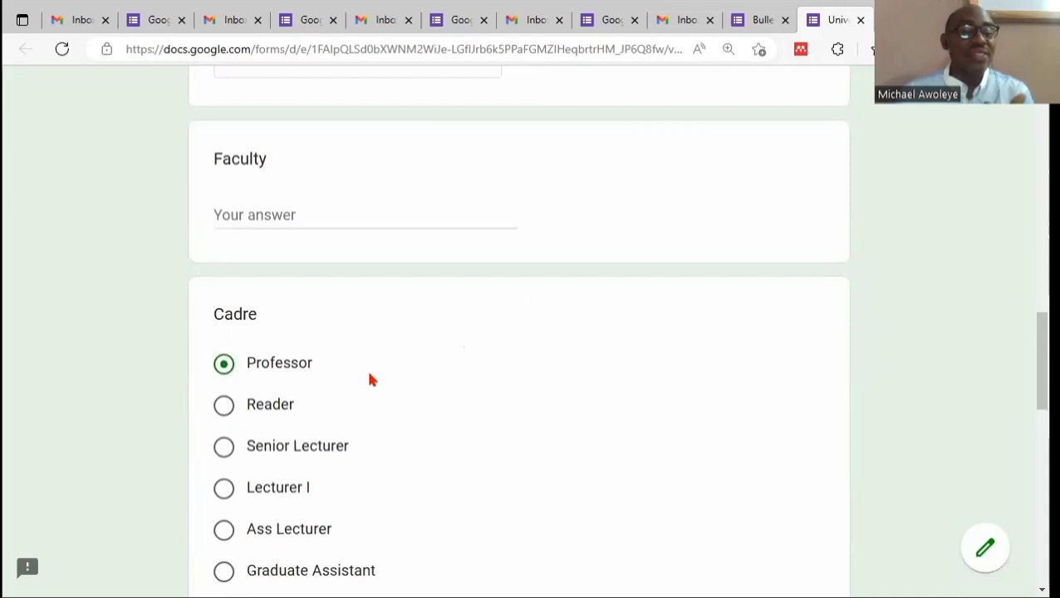
Step: Fill in the respondent's email from the saved suggestions and answer Yes to the data-sharing question
{"action": "scroll", "coordinate": [490, 378], "scroll_direction": "up", "scroll_amount": 15}
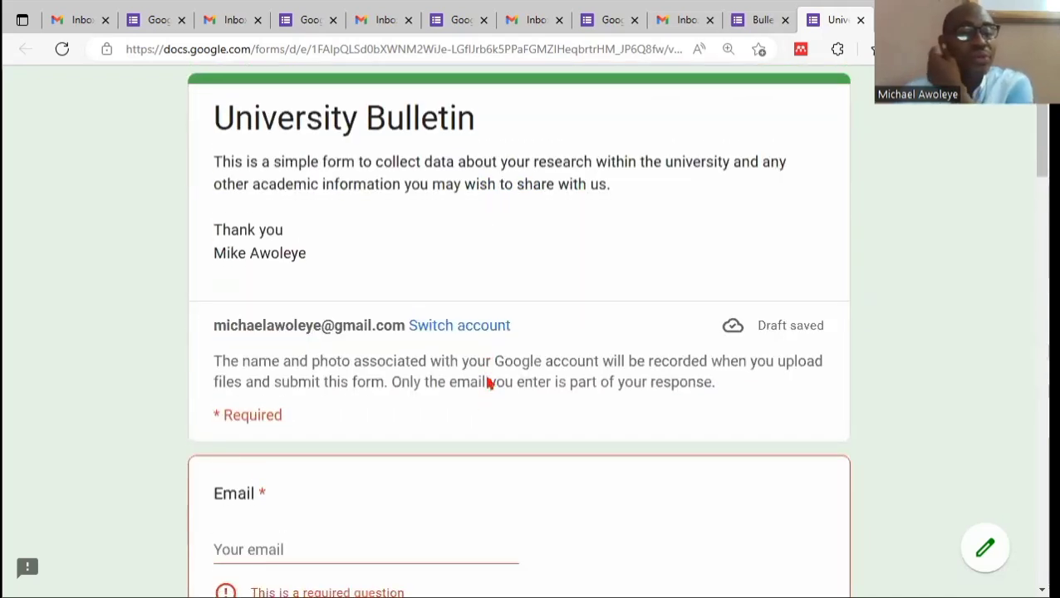
{"action": "scroll", "coordinate": [488, 382], "scroll_direction": "down", "scroll_amount": 3}
{"action": "left_click", "coordinate": [315, 315]}
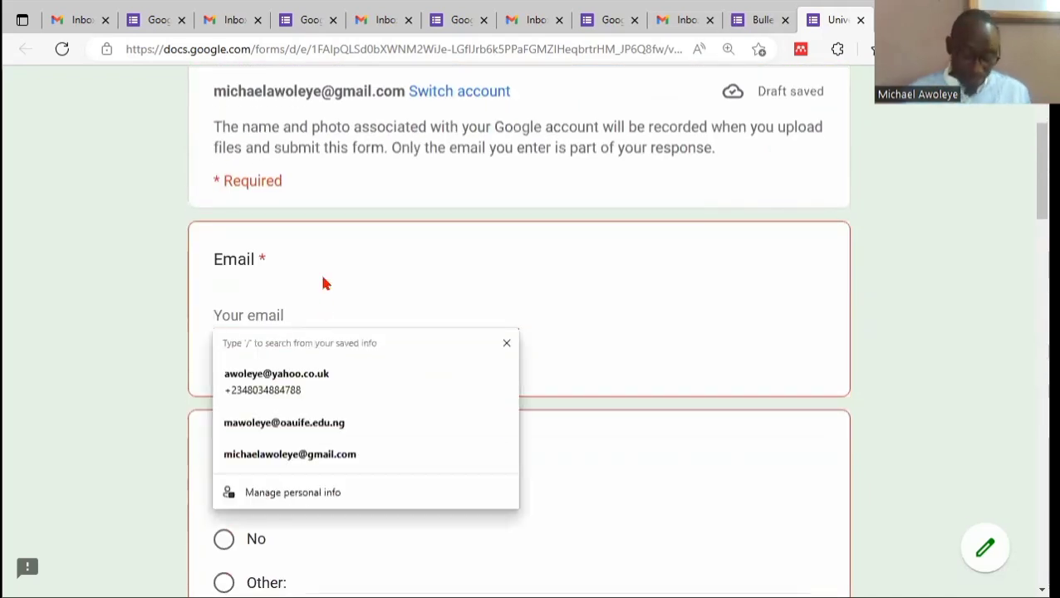
{"action": "left_click", "coordinate": [322, 384]}
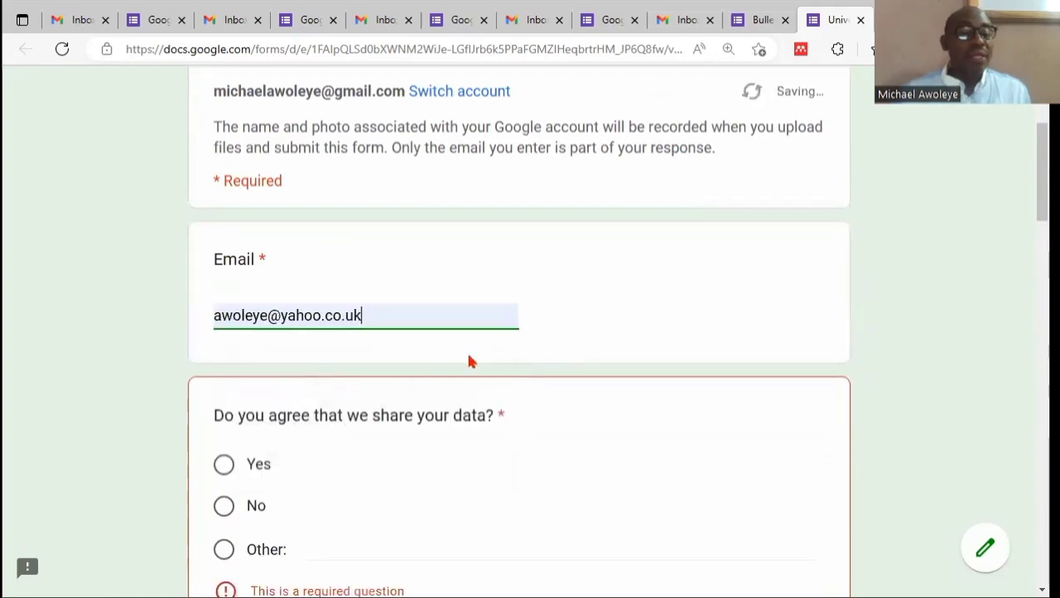
{"action": "scroll", "coordinate": [470, 362], "scroll_direction": "down", "scroll_amount": 3}
{"action": "left_click", "coordinate": [223, 227]}
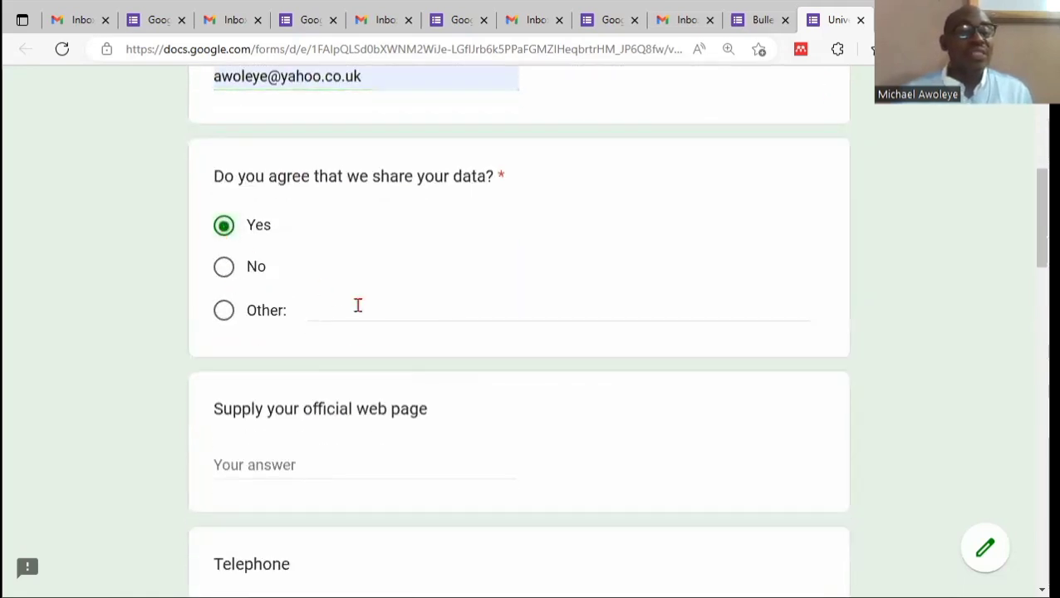
{"action": "scroll", "coordinate": [475, 397], "scroll_direction": "down", "scroll_amount": 3}
{"action": "scroll", "coordinate": [430, 278], "scroll_direction": "up", "scroll_amount": 1}
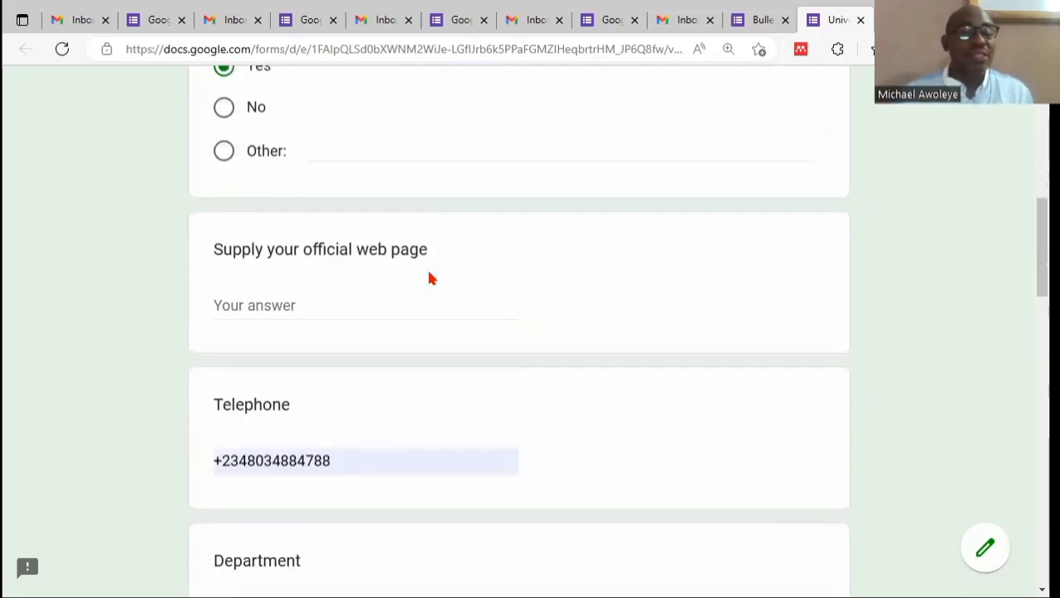
{"action": "left_click", "coordinate": [256, 305]}
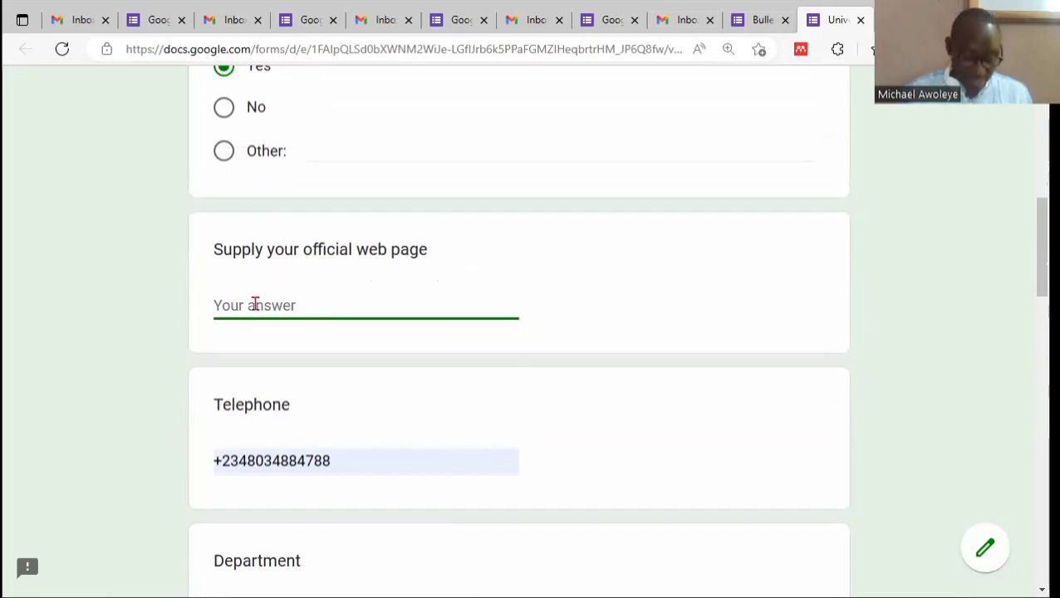
{"action": "type", "text": "hh"}
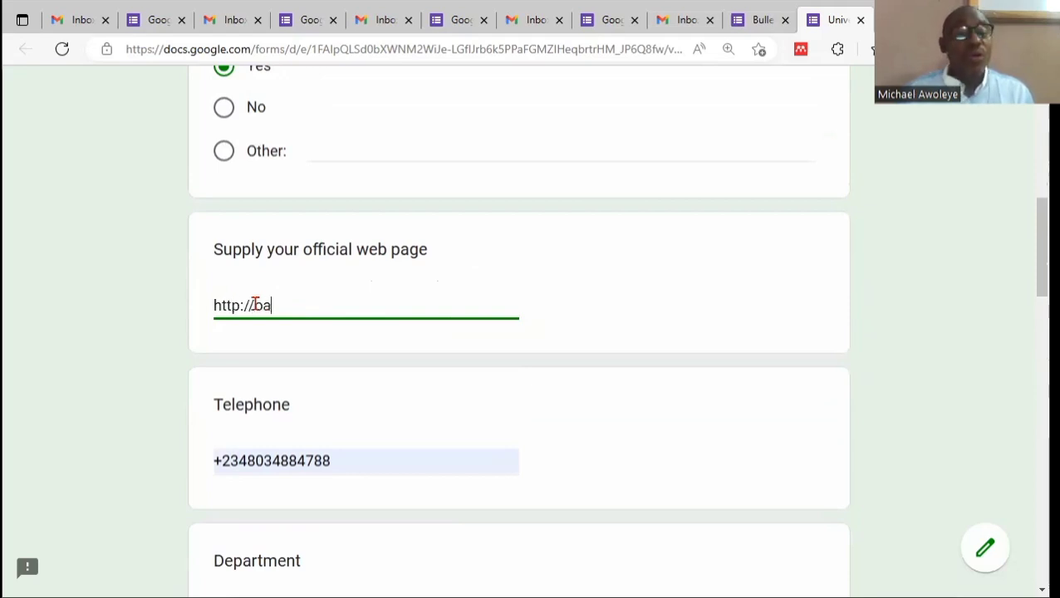
{"action": "type", "text": ".edu.ng"}
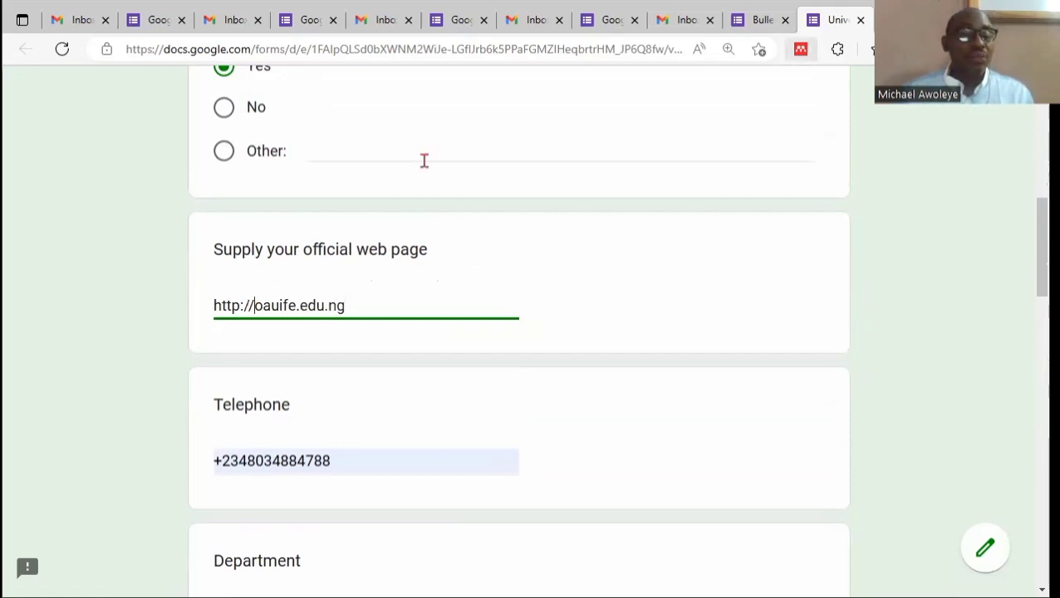
{"action": "type", "text": "www."}
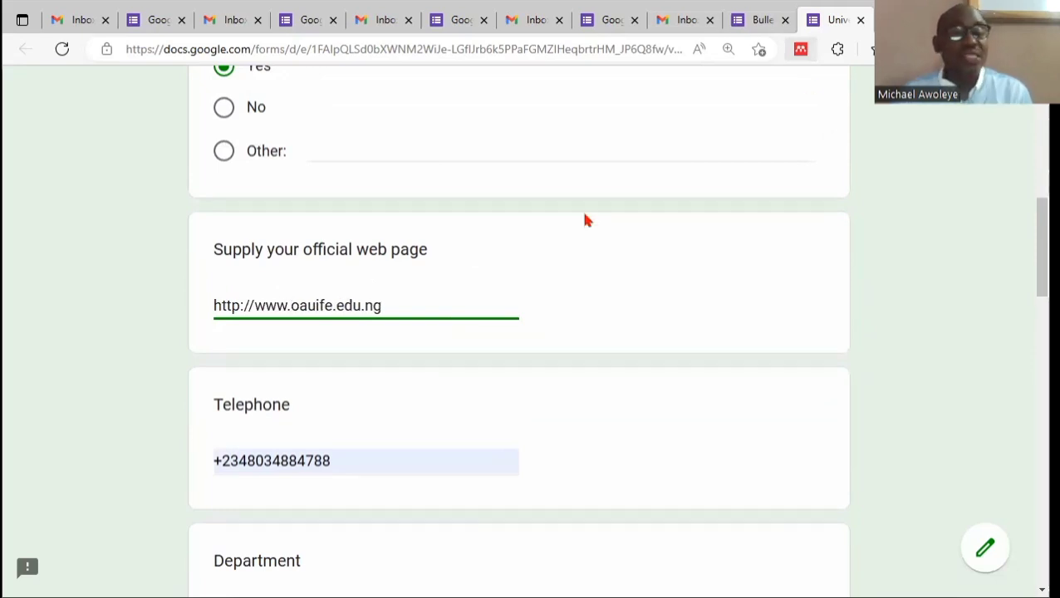
Step: Choose Electrical Engineering as the Department and fill the Faculty answer with the saved suggestion TECHNOLOGY
{"action": "scroll", "coordinate": [402, 329], "scroll_direction": "down", "scroll_amount": 2}
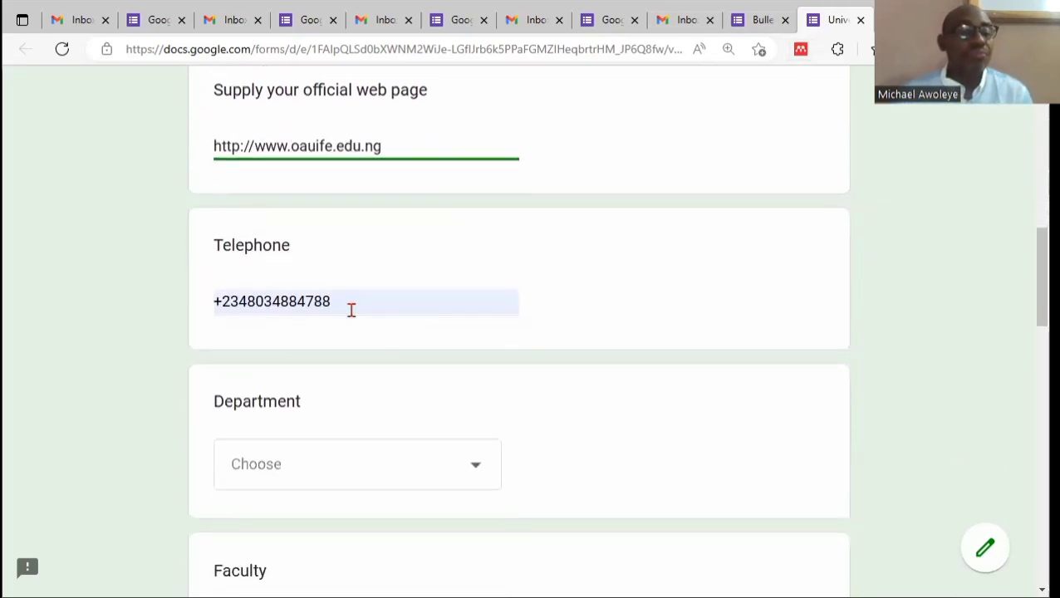
{"action": "scroll", "coordinate": [351, 309], "scroll_direction": "down", "scroll_amount": 1}
{"action": "scroll", "coordinate": [345, 307], "scroll_direction": "down", "scroll_amount": 1}
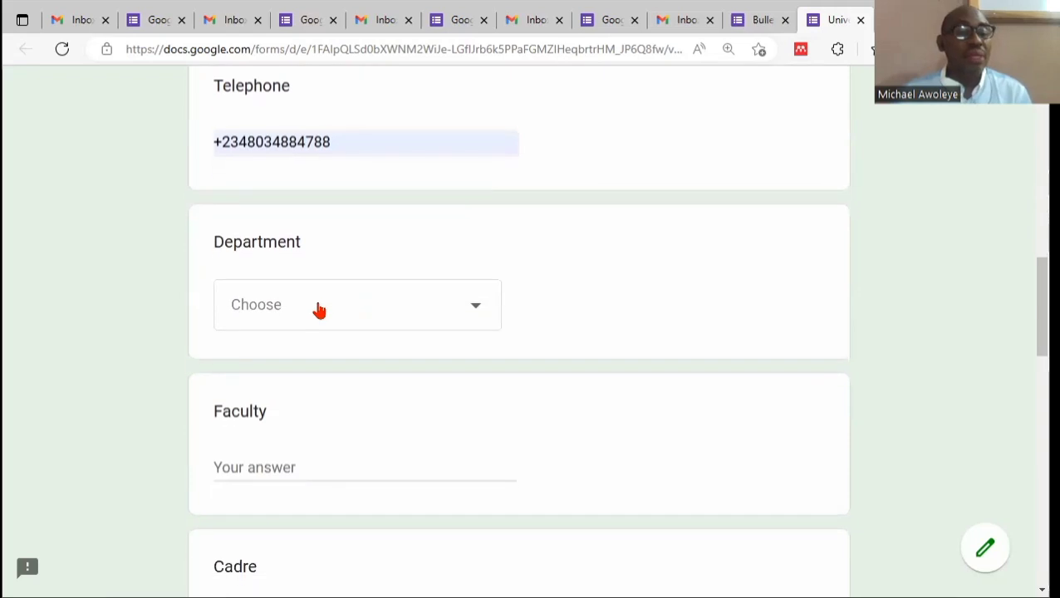
{"action": "left_click", "coordinate": [319, 306]}
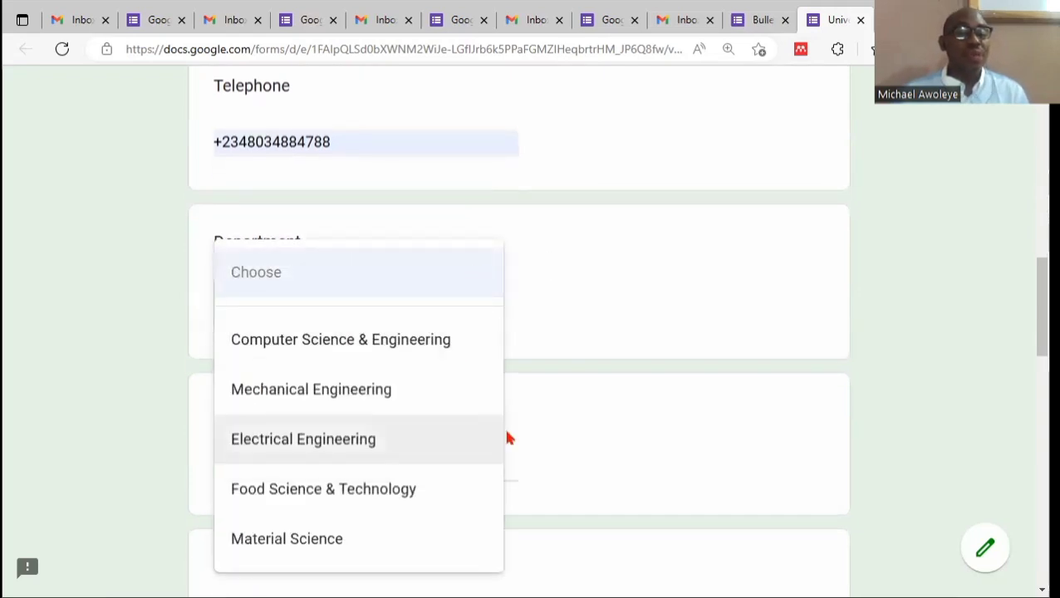
{"action": "left_click", "coordinate": [380, 449]}
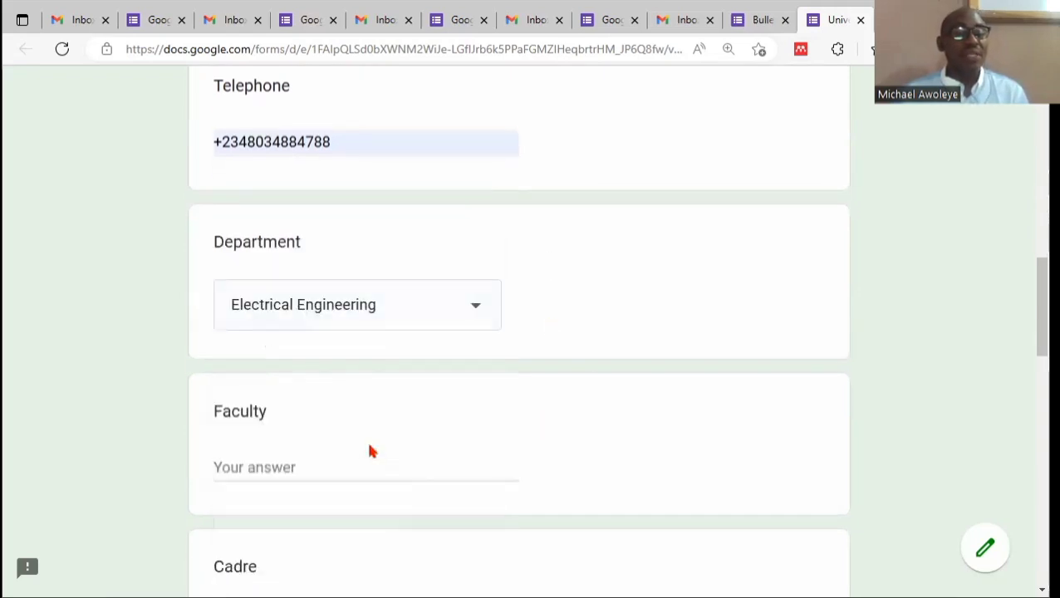
{"action": "scroll", "coordinate": [568, 357], "scroll_direction": "down", "scroll_amount": 2}
{"action": "left_click", "coordinate": [356, 308]}
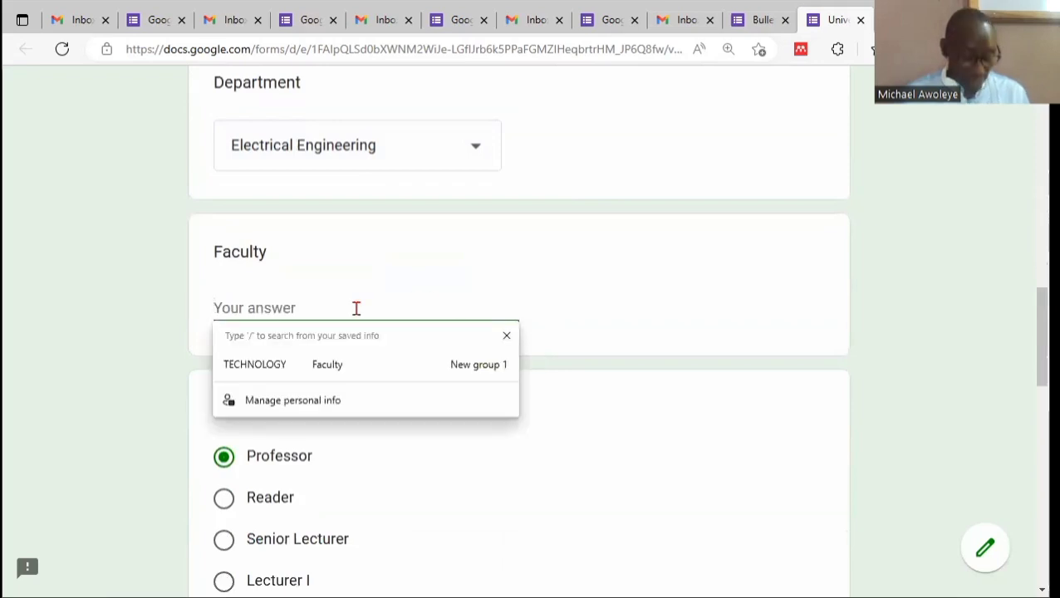
{"action": "left_click", "coordinate": [306, 371]}
Step: Keep Professor as the Cadre and answer the Gender question with Male
{"action": "scroll", "coordinate": [578, 301], "scroll_direction": "down", "scroll_amount": 2}
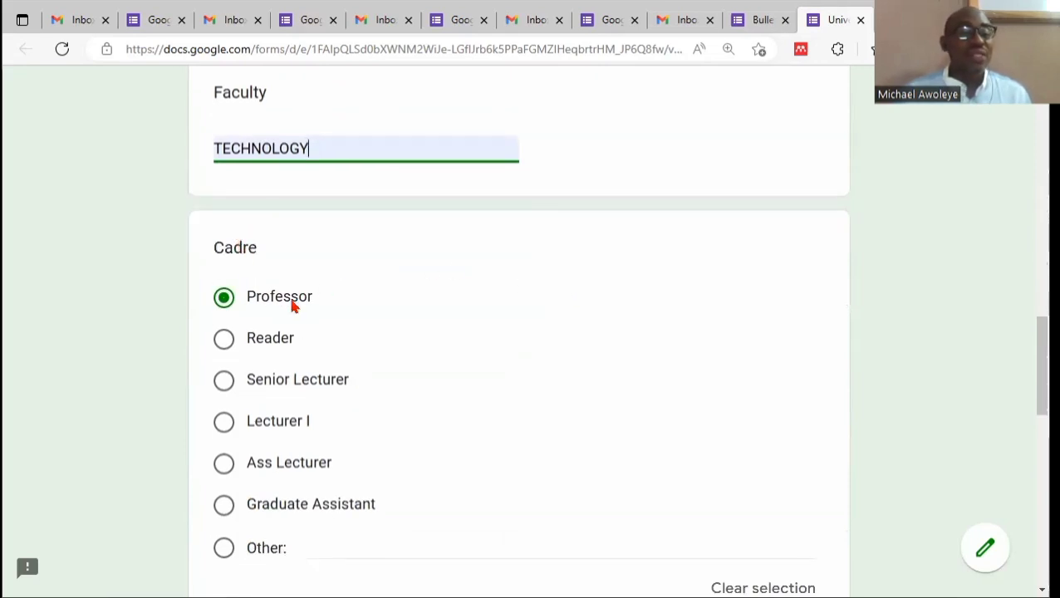
{"action": "scroll", "coordinate": [499, 312], "scroll_direction": "down", "scroll_amount": 5}
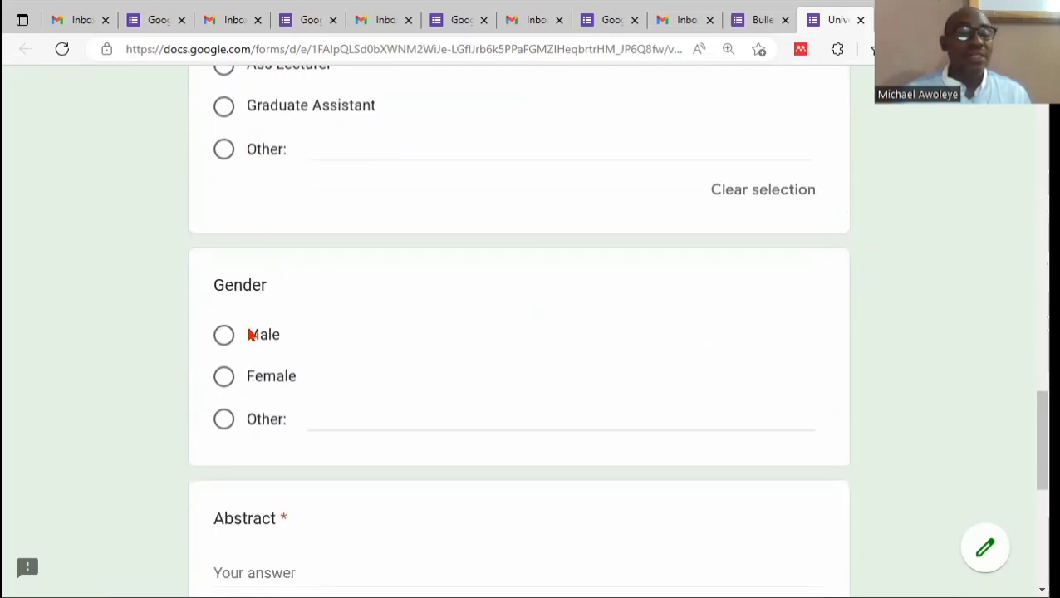
{"action": "left_click", "coordinate": [218, 339]}
Step: Fill the Abstract answer with six pasted copies of the form description beginning "This is a simple form to collect data about your research"
{"action": "scroll", "coordinate": [471, 326], "scroll_direction": "down", "scroll_amount": 1}
{"action": "scroll", "coordinate": [469, 327], "scroll_direction": "down", "scroll_amount": 4}
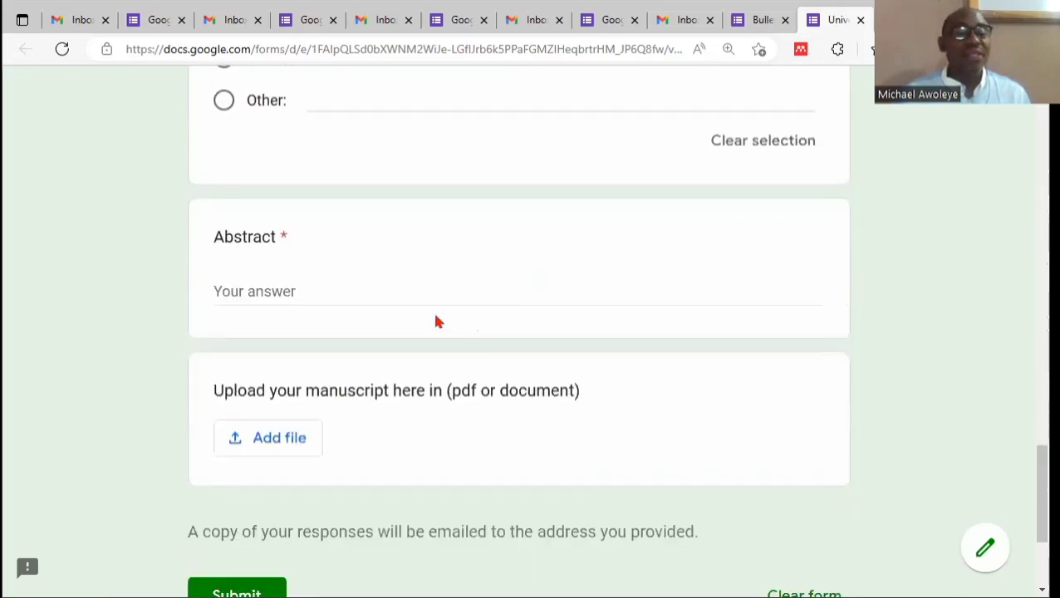
{"action": "left_click", "coordinate": [322, 295]}
{"action": "type", "text": "f"}
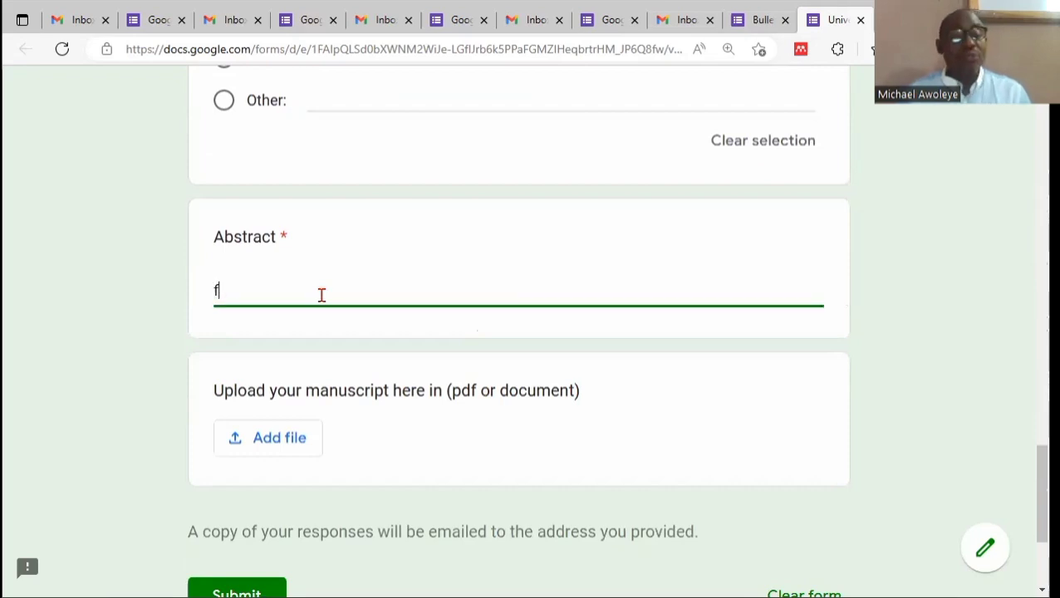
{"action": "key", "text": "BackSpace"}
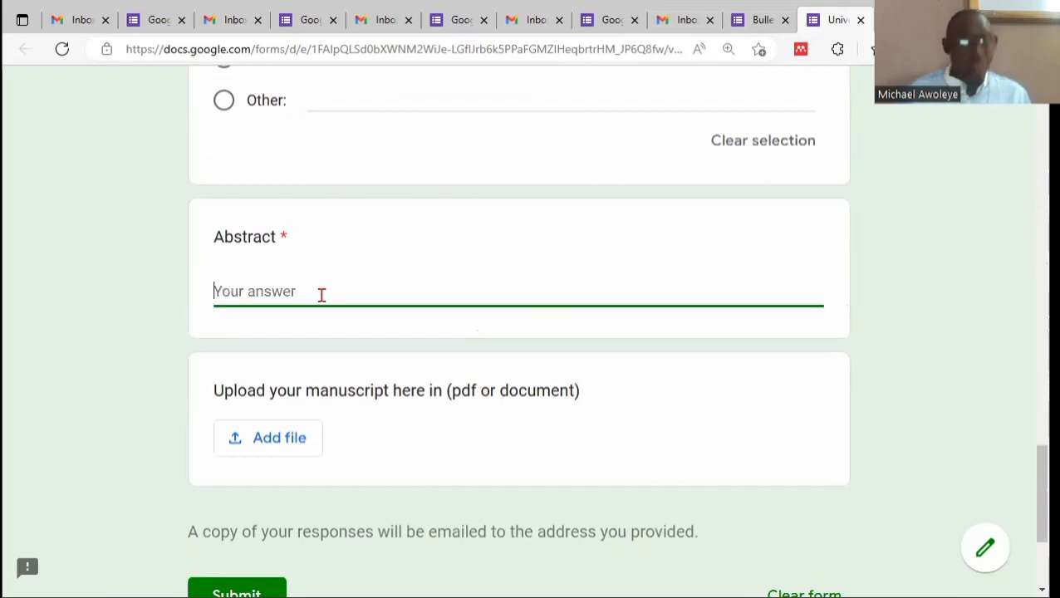
{"action": "type", "text": "This is a simple form to collect data about your research within the university and any other academic information you may wish to share with us."}
{"action": "type", "text": "This is a simple form to collect data about your research within the university and any other academic information you may wish to share with us."}
{"action": "key", "text": "ctrl+v"}
{"action": "key", "text": "ctrl+v"}
{"action": "type", "text": "This is a simple form to collect data about your research within the university and any other academic information you may wish to share with us."}
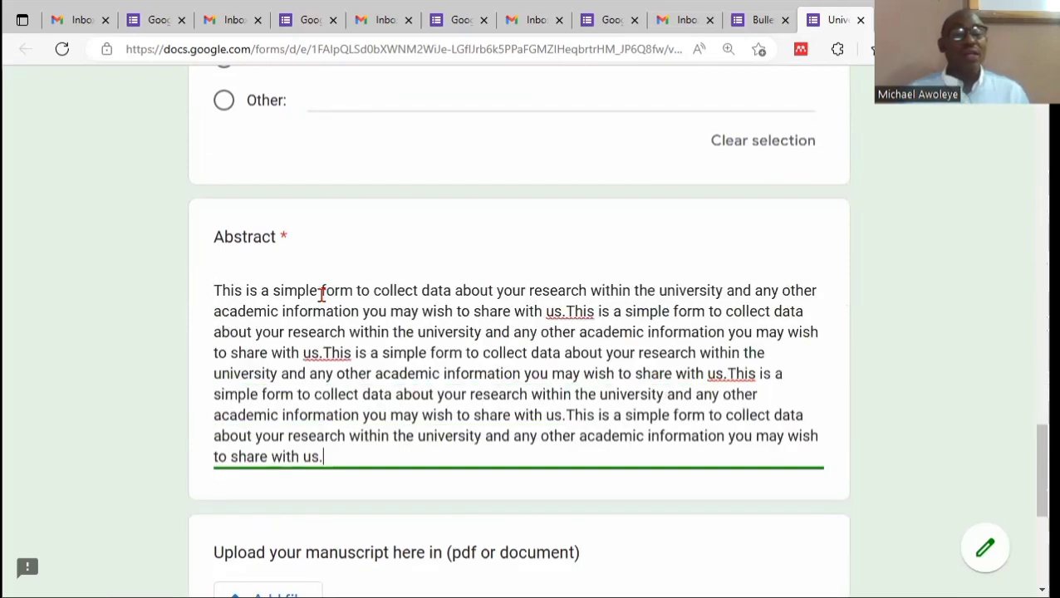
{"action": "type", "text": "This is a simple form to collect data about your research within the university and any other academic information you may wish to share with us."}
Step: Attach the CV PDF from the computer's documents as the answer to the manuscript upload question
{"action": "scroll", "coordinate": [503, 223], "scroll_direction": "down", "scroll_amount": 1}
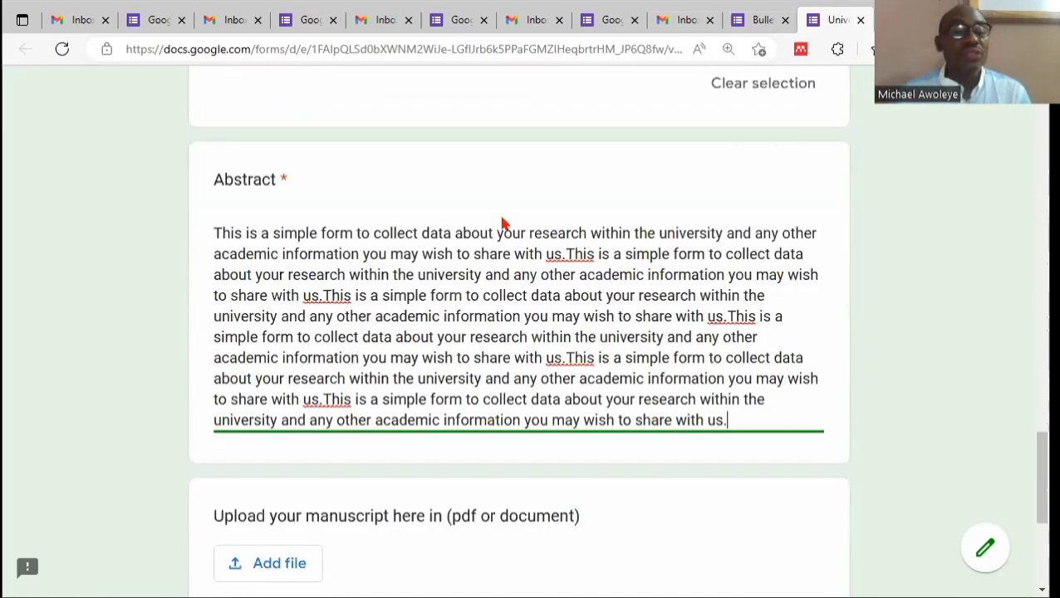
{"action": "key", "text": "Tab"}
{"action": "key", "text": "Return"}
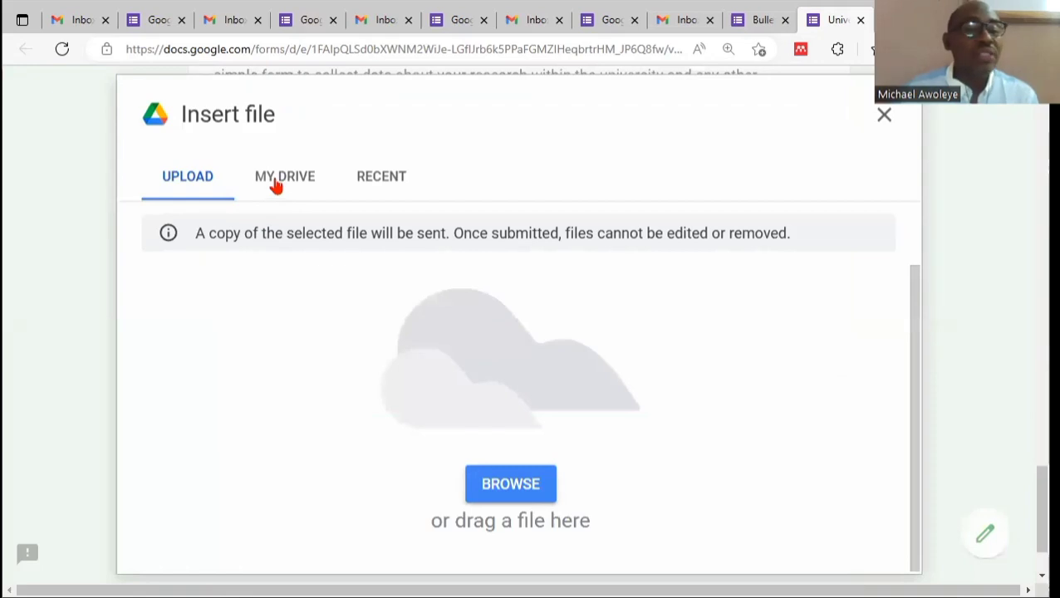
{"action": "left_click", "coordinate": [275, 183]}
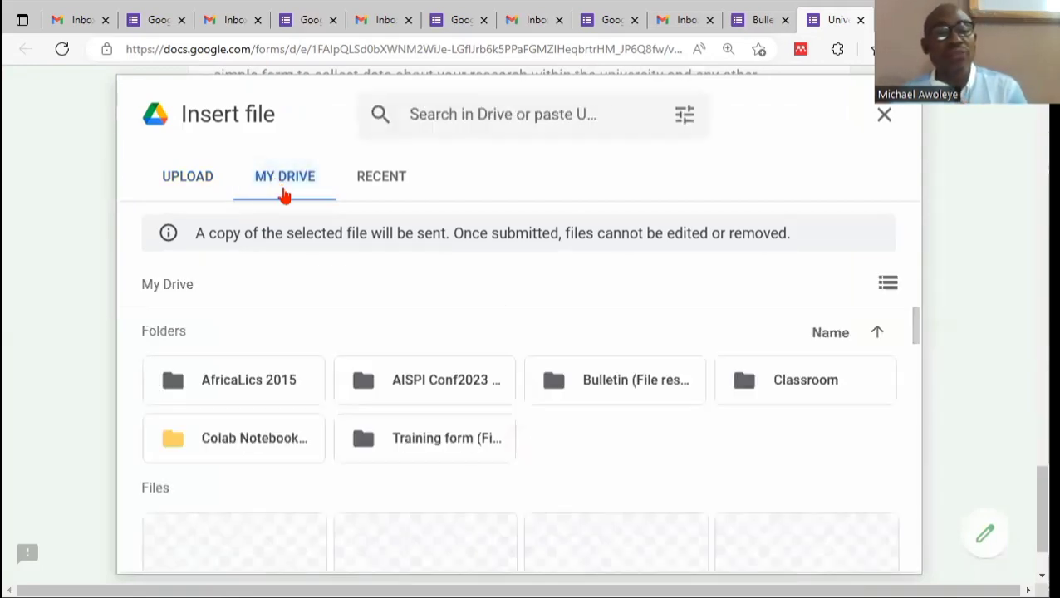
{"action": "left_click", "coordinate": [385, 188]}
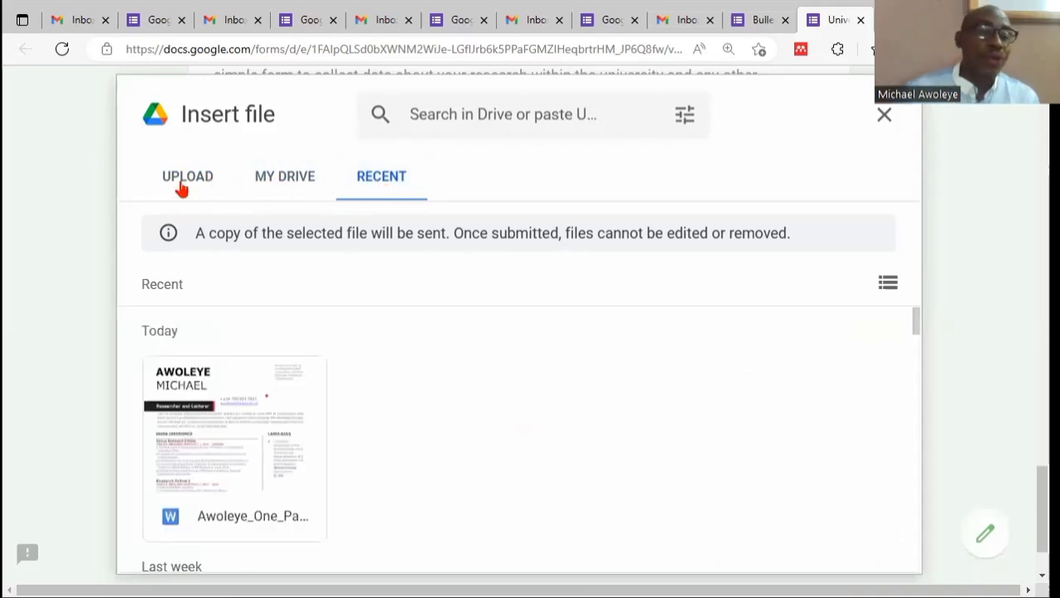
{"action": "left_click", "coordinate": [181, 188]}
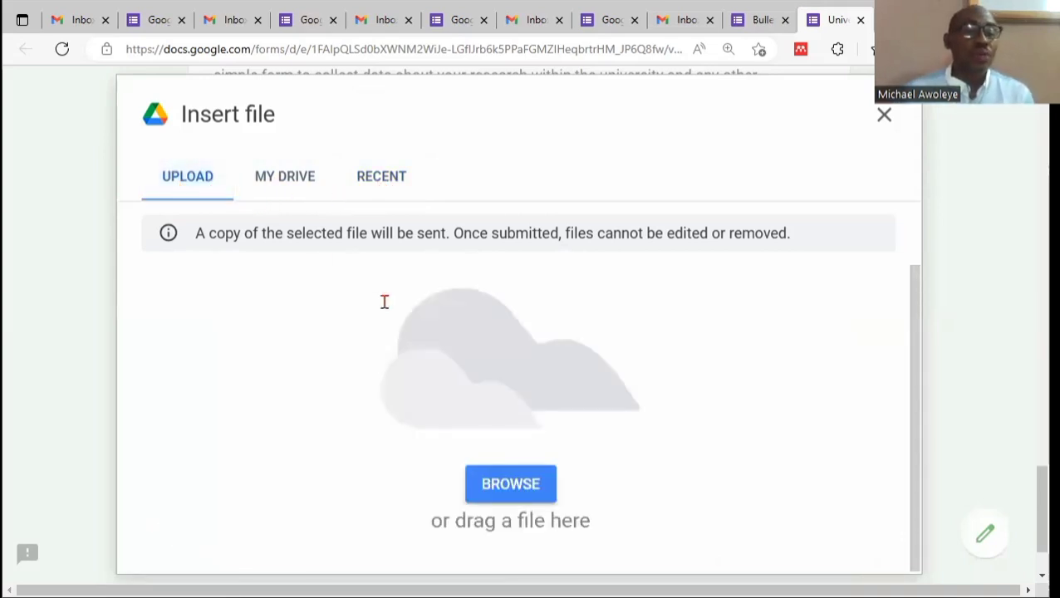
{"action": "left_click", "coordinate": [519, 491]}
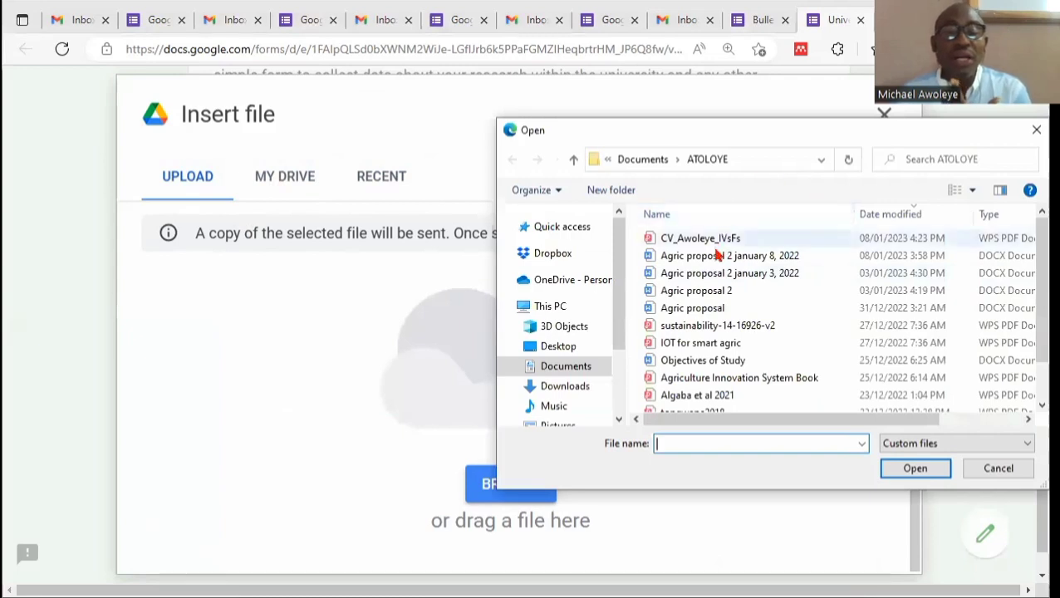
{"action": "left_click", "coordinate": [711, 239]}
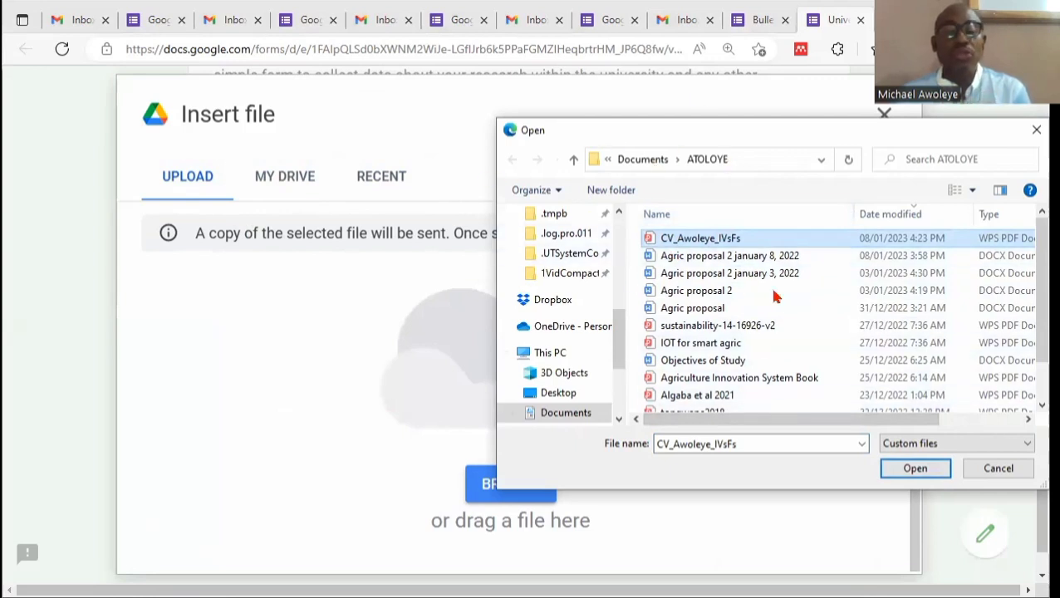
{"action": "left_click", "coordinate": [915, 471]}
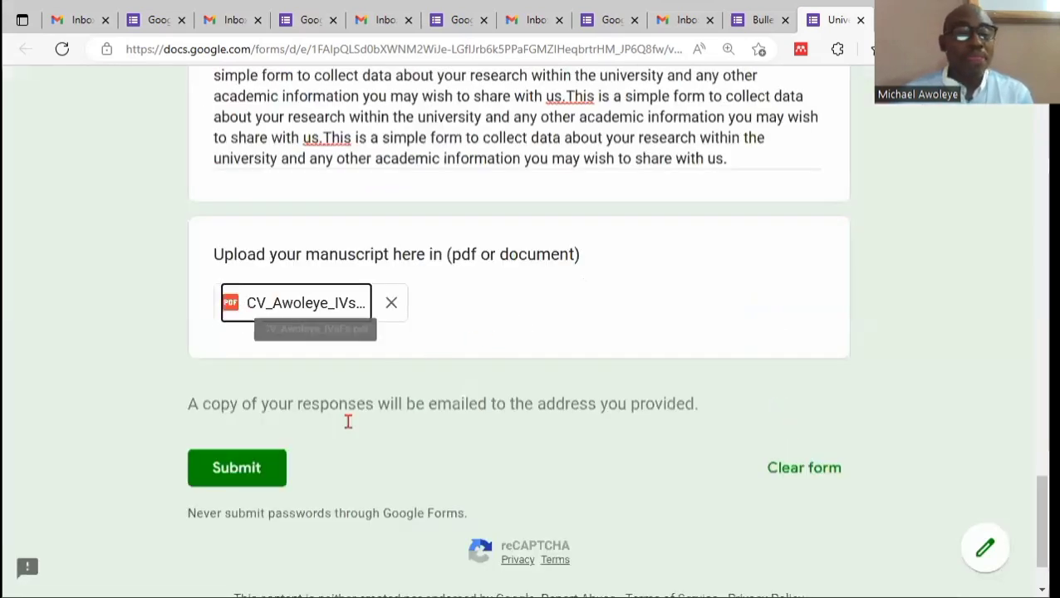
Step: Submit the completed University Bulletin test response
{"action": "left_click", "coordinate": [243, 475]}
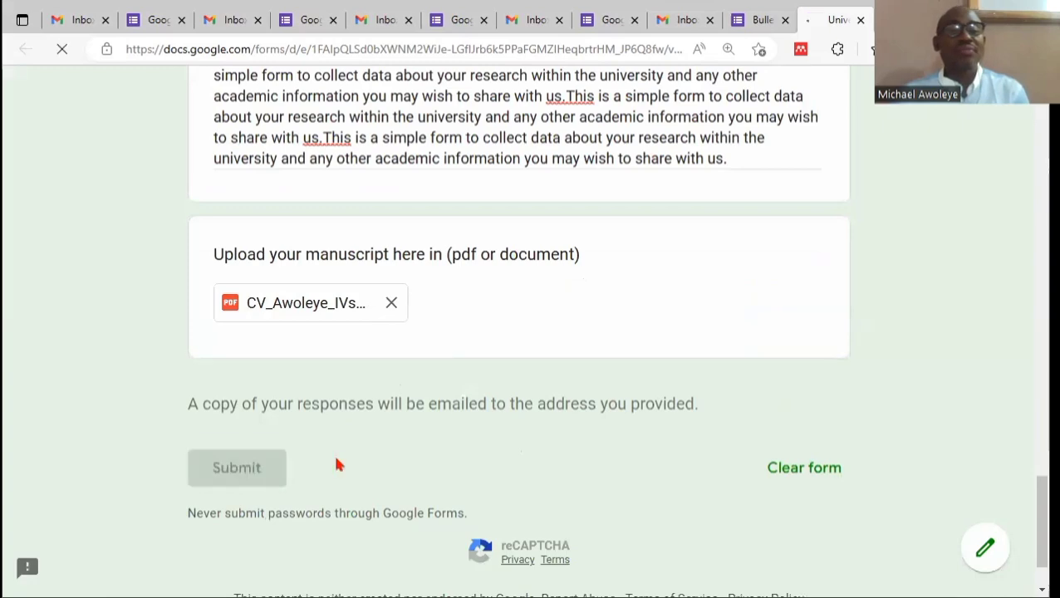
{"action": "scroll", "coordinate": [705, 331], "scroll_direction": "up", "scroll_amount": 6}
{"action": "scroll", "coordinate": [708, 341], "scroll_direction": "up", "scroll_amount": 10}
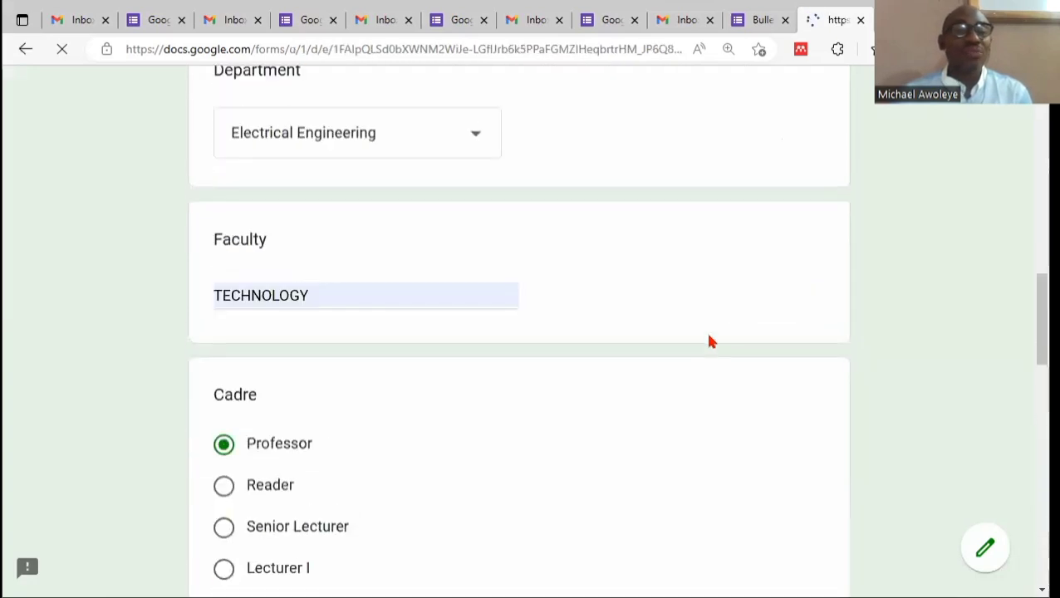
{"action": "scroll", "coordinate": [683, 371], "scroll_direction": "down", "scroll_amount": 10}
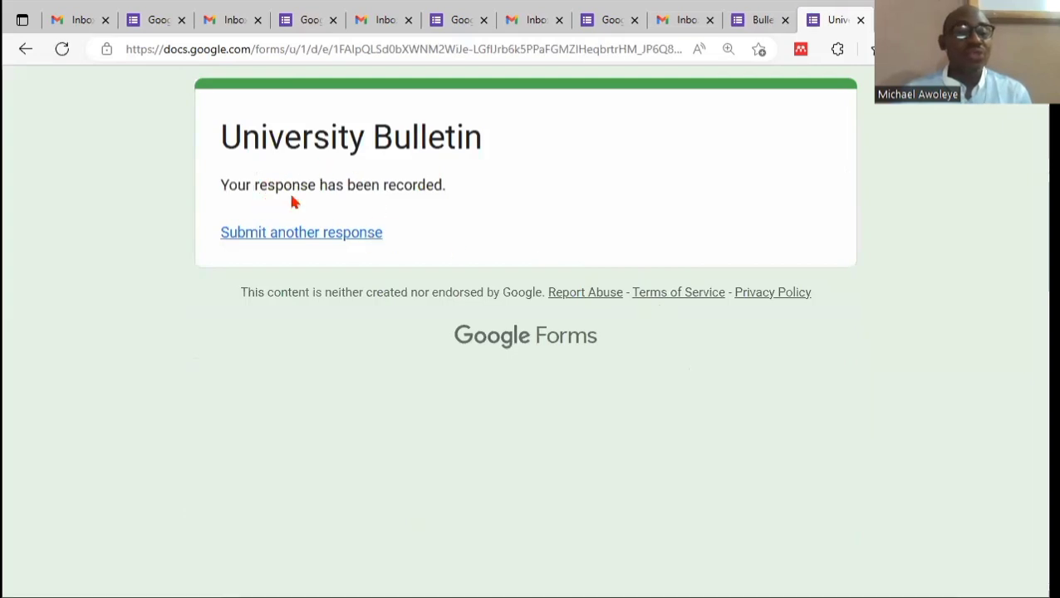
Step: Go back to the Forms home page, open the Bulletin form for editing and show its collected responses
{"action": "left_click", "coordinate": [140, 26]}
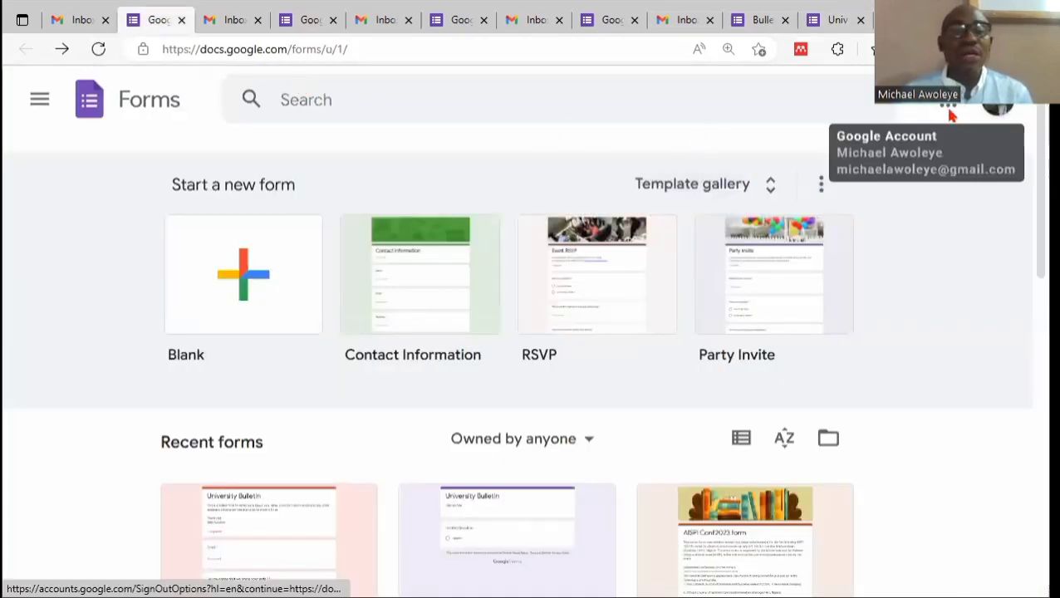
{"action": "scroll", "coordinate": [274, 249], "scroll_direction": "down", "scroll_amount": 3}
{"action": "left_click", "coordinate": [270, 262]}
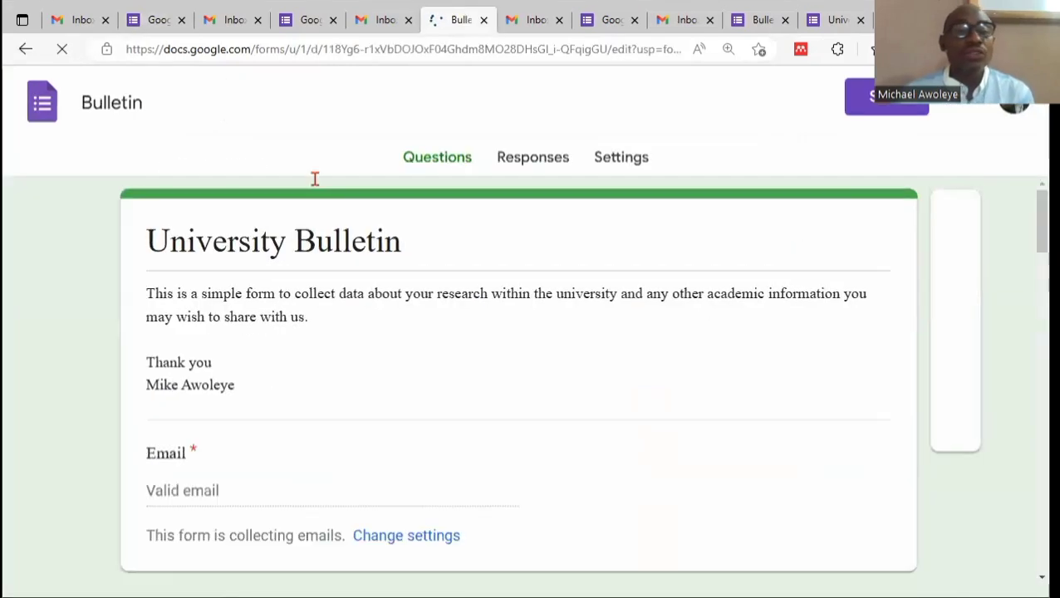
{"action": "scroll", "coordinate": [446, 316], "scroll_direction": "down", "scroll_amount": 1}
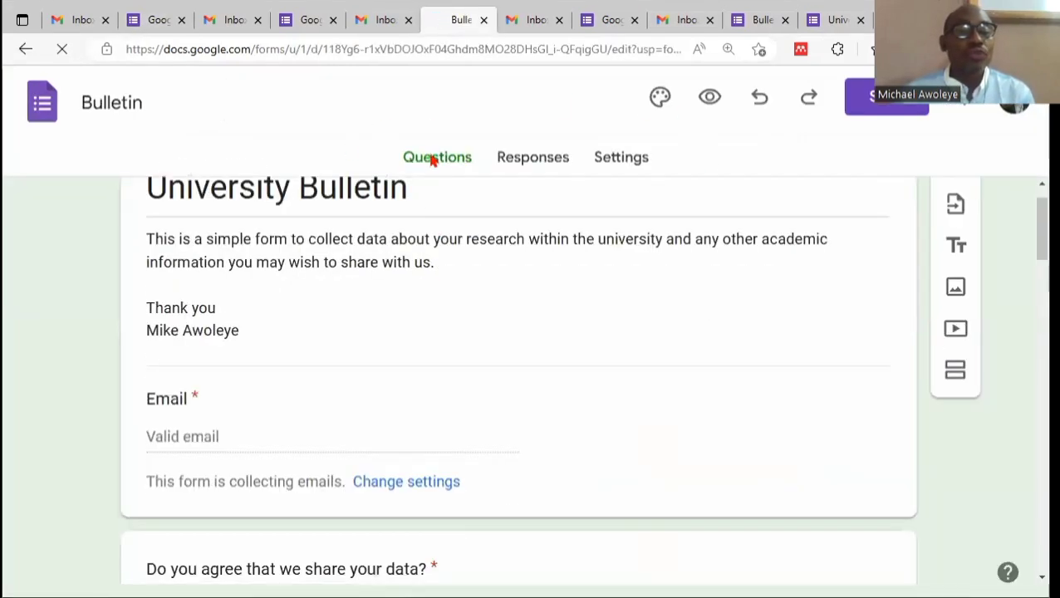
{"action": "left_click", "coordinate": [518, 163]}
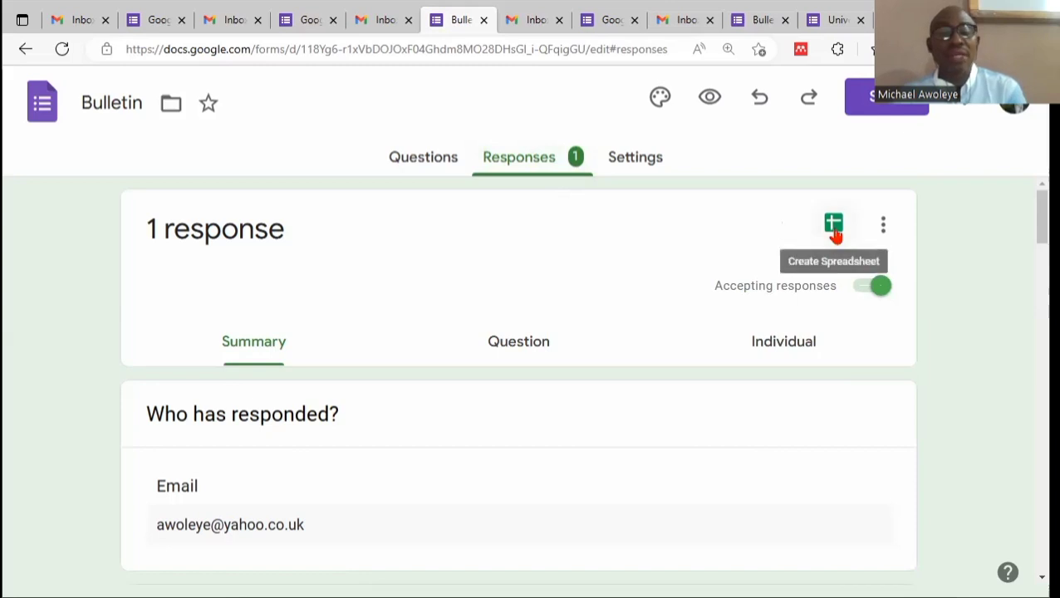
Step: Examine the response summary for the respondent email, data-sharing, official web page and telephone questions
{"action": "scroll", "coordinate": [569, 303], "scroll_direction": "down", "scroll_amount": 2}
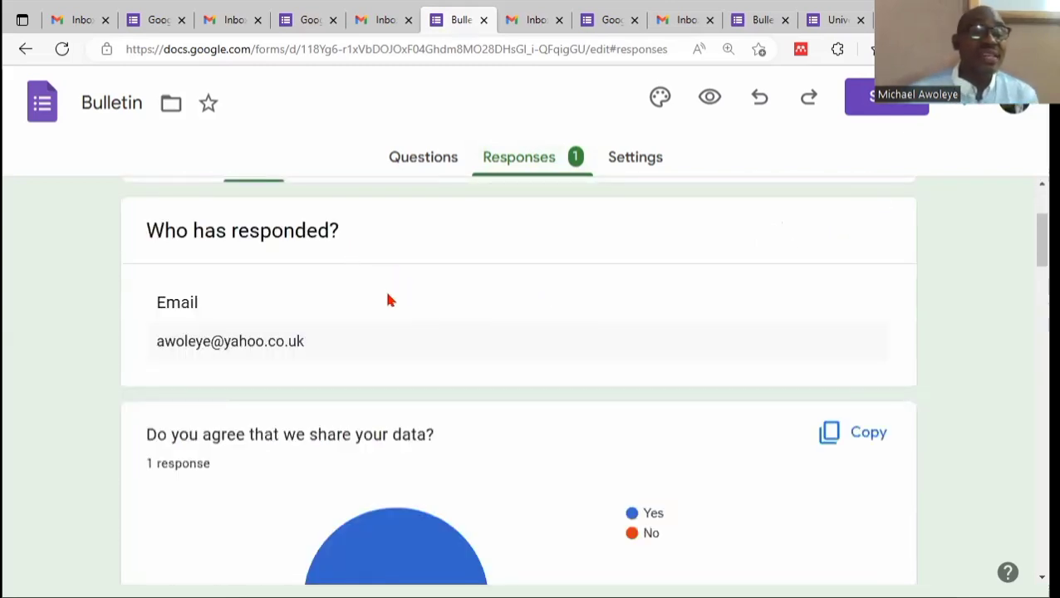
{"action": "scroll", "coordinate": [387, 299], "scroll_direction": "down", "scroll_amount": 2}
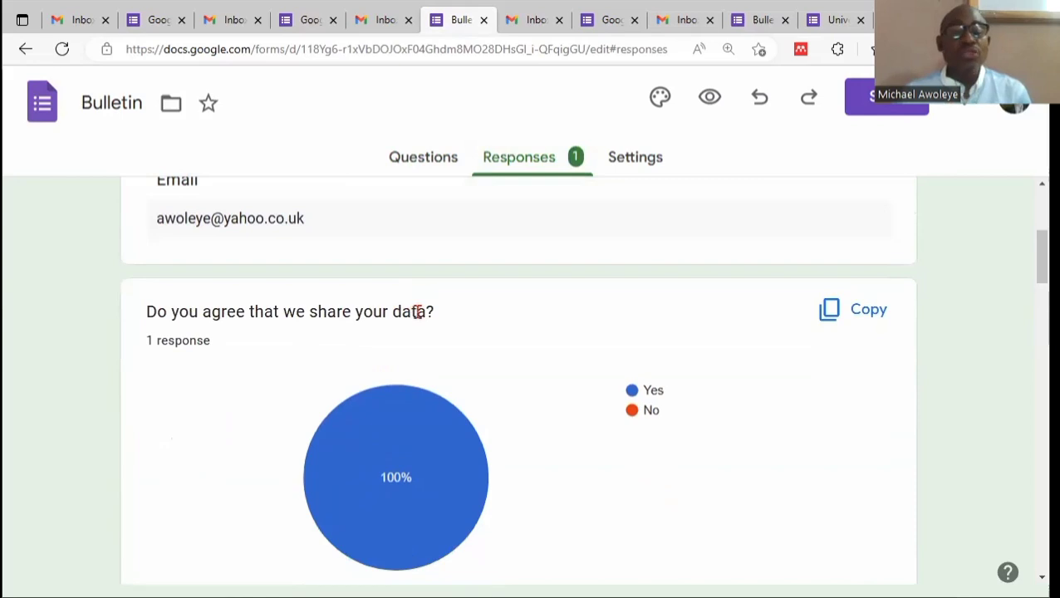
{"action": "scroll", "coordinate": [417, 314], "scroll_direction": "down", "scroll_amount": 2}
{"action": "scroll", "coordinate": [418, 318], "scroll_direction": "up", "scroll_amount": 3}
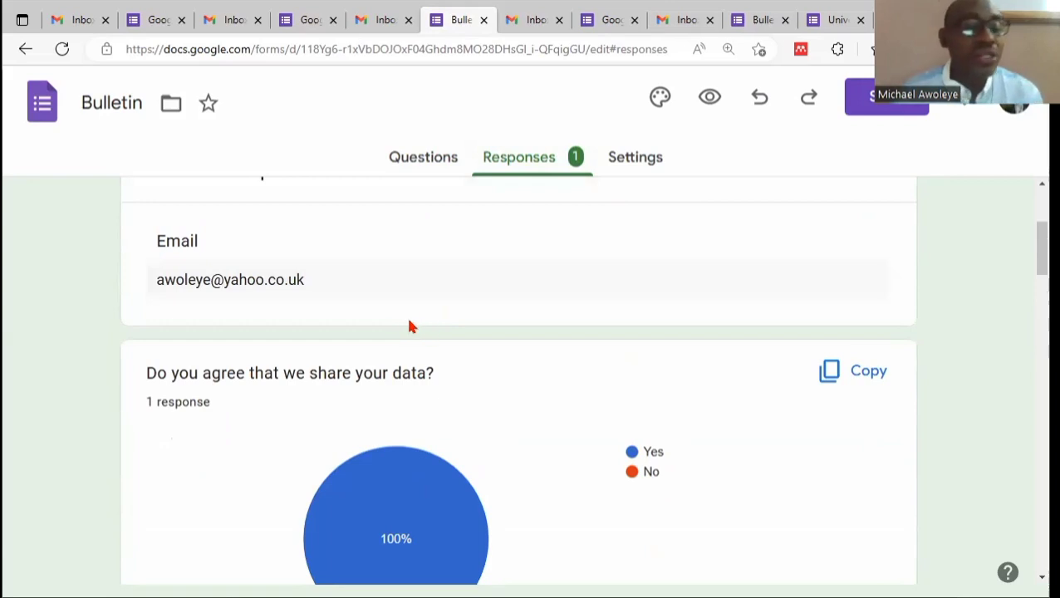
{"action": "scroll", "coordinate": [574, 243], "scroll_direction": "up", "scroll_amount": 1}
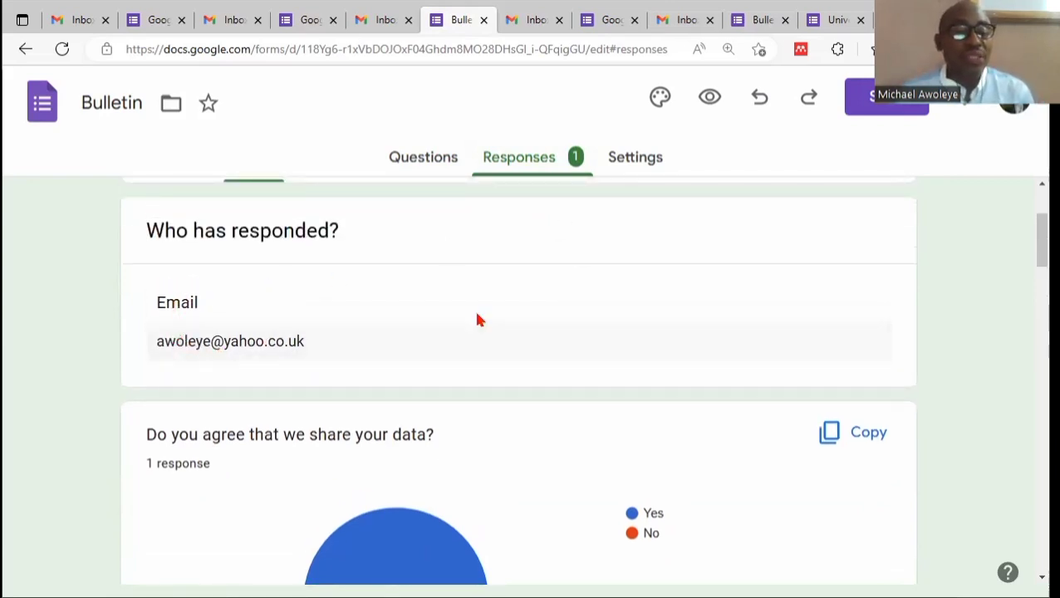
{"action": "scroll", "coordinate": [478, 320], "scroll_direction": "down", "scroll_amount": 2}
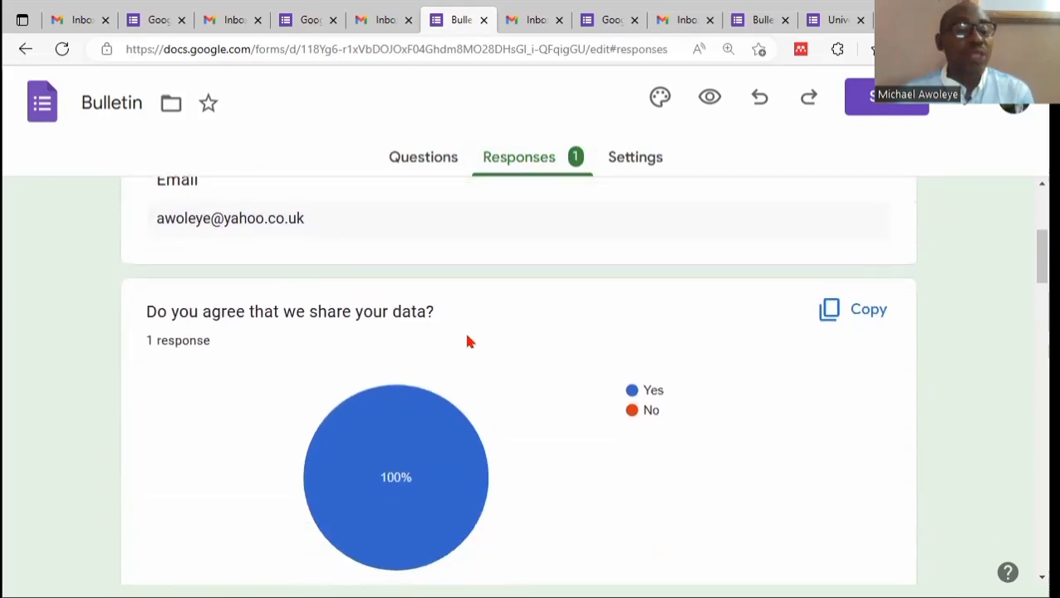
{"action": "scroll", "coordinate": [466, 340], "scroll_direction": "down", "scroll_amount": 1}
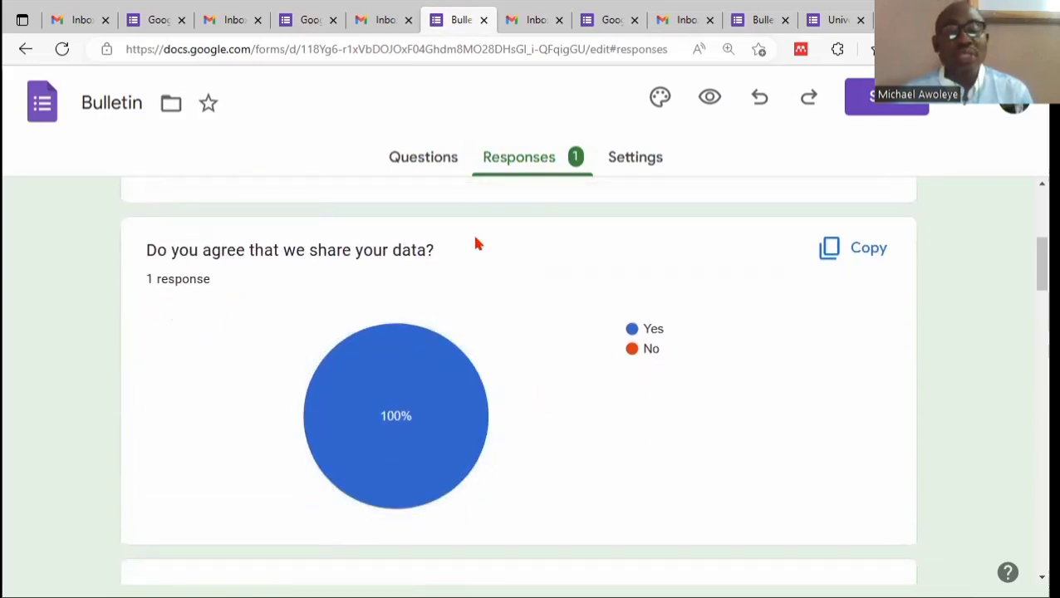
{"action": "scroll", "coordinate": [510, 274], "scroll_direction": "down", "scroll_amount": 3}
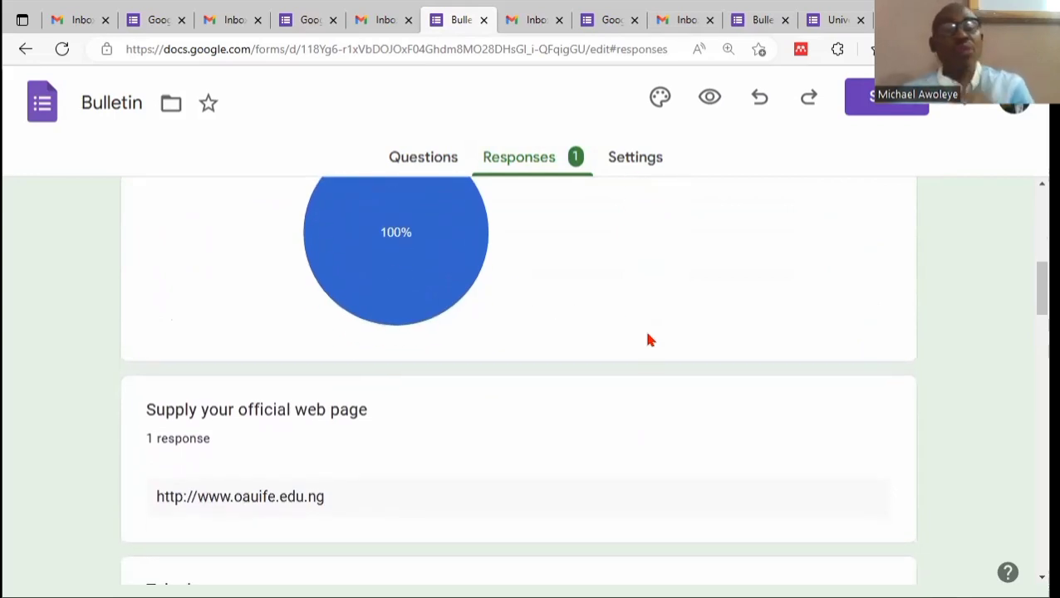
{"action": "scroll", "coordinate": [648, 339], "scroll_direction": "up", "scroll_amount": 2}
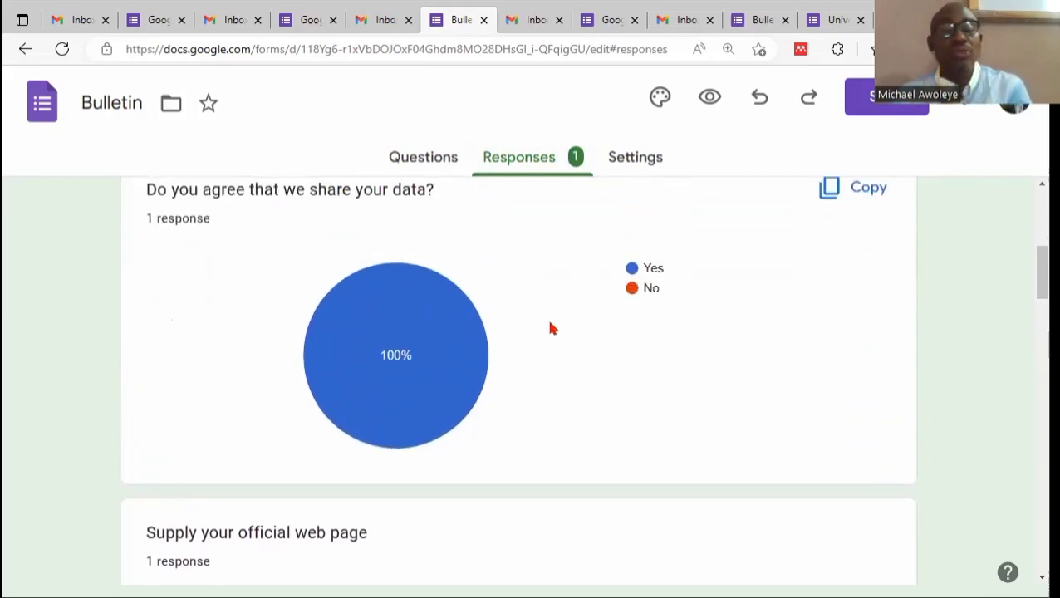
{"action": "scroll", "coordinate": [532, 323], "scroll_direction": "down", "scroll_amount": 5}
{"action": "scroll", "coordinate": [282, 332], "scroll_direction": "down", "scroll_amount": 1}
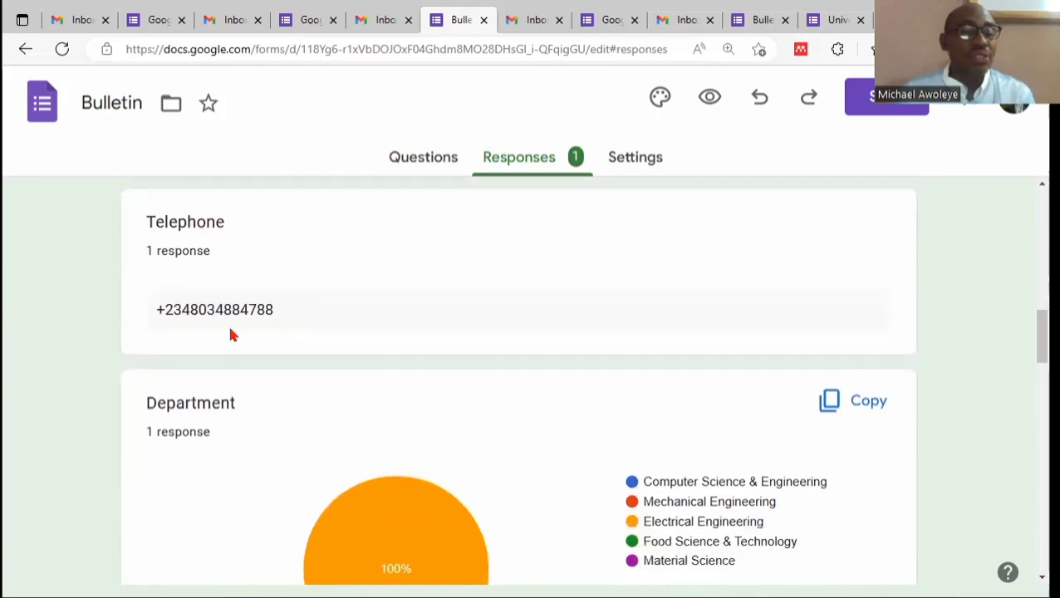
{"action": "scroll", "coordinate": [366, 353], "scroll_direction": "up", "scroll_amount": 2}
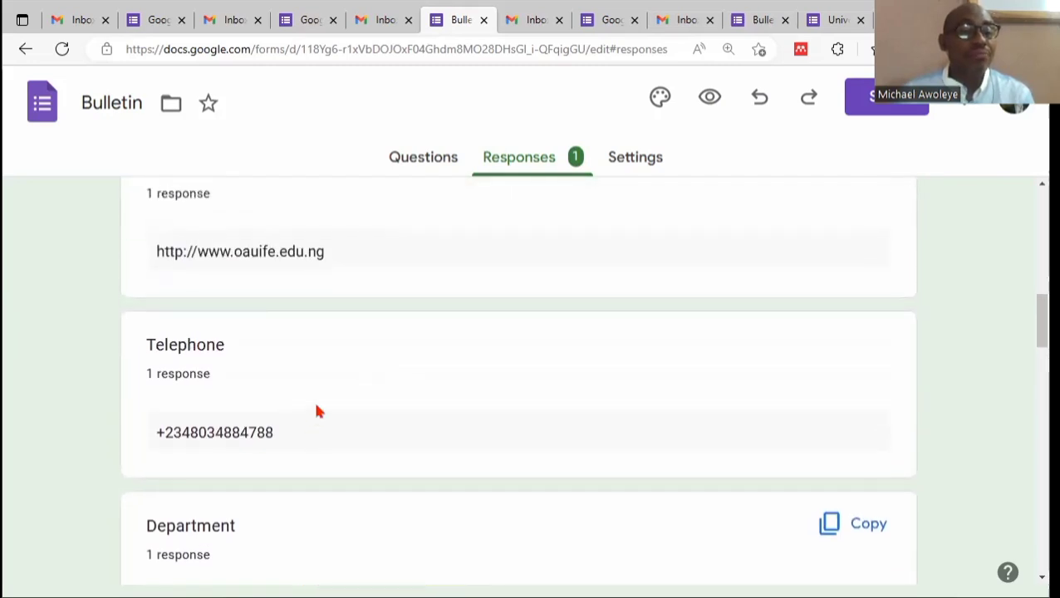
Step: Review the response summary for Department, Faculty, Cadre, Gender, Abstract and the uploaded manuscript
{"action": "scroll", "coordinate": [317, 408], "scroll_direction": "down", "scroll_amount": 4}
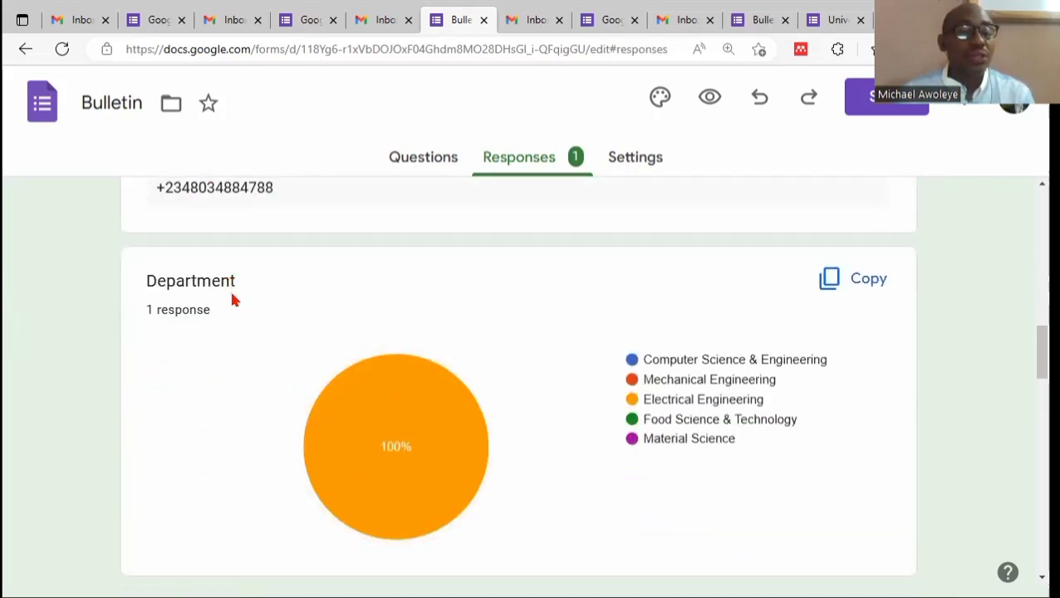
{"action": "mouse_move", "coordinate": [492, 470]}
{"action": "scroll", "coordinate": [491, 469], "scroll_direction": "down", "scroll_amount": 3}
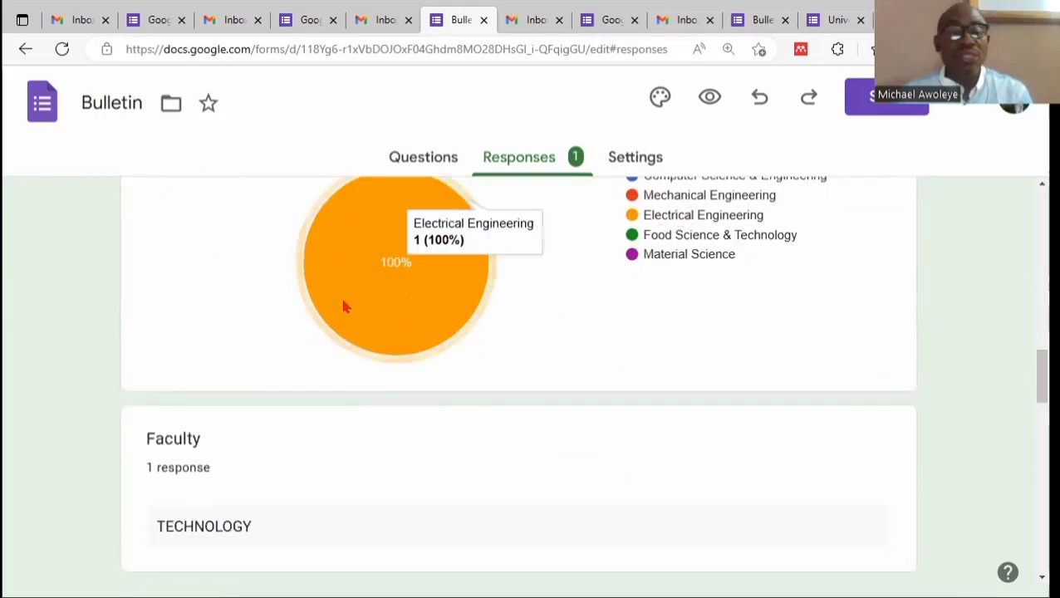
{"action": "scroll", "coordinate": [366, 333], "scroll_direction": "down", "scroll_amount": 3}
{"action": "scroll", "coordinate": [405, 356], "scroll_direction": "down", "scroll_amount": 3}
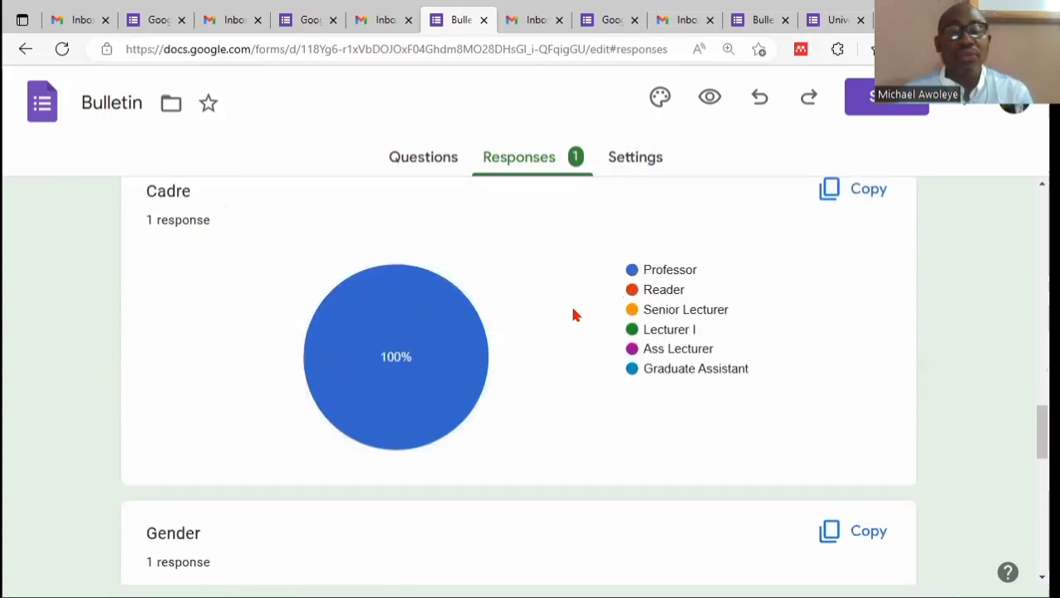
{"action": "mouse_move", "coordinate": [383, 379]}
{"action": "scroll", "coordinate": [480, 360], "scroll_direction": "down", "scroll_amount": 4}
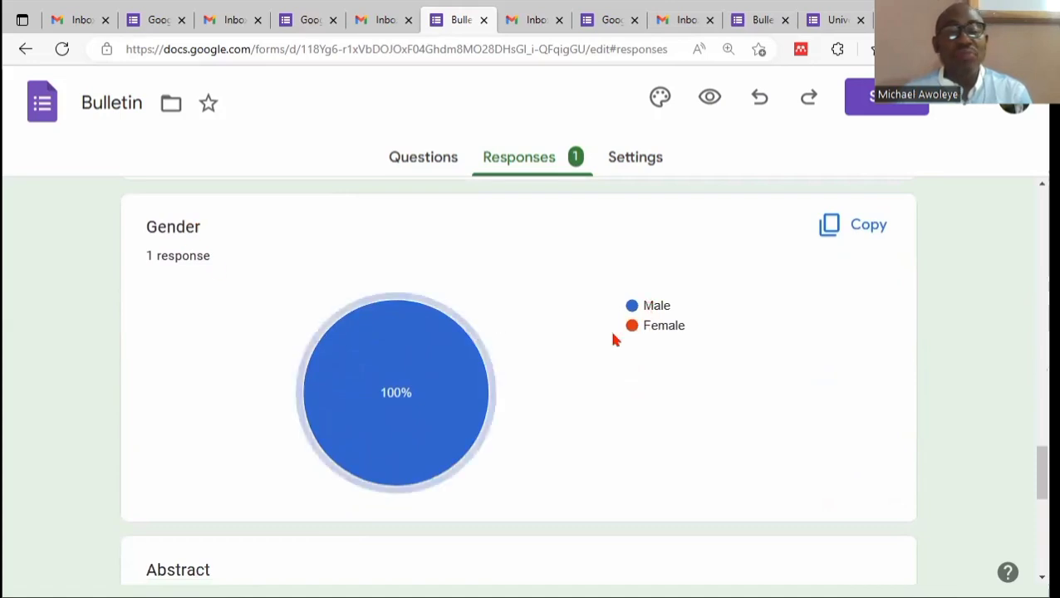
{"action": "scroll", "coordinate": [492, 367], "scroll_direction": "down", "scroll_amount": 4}
{"action": "scroll", "coordinate": [335, 345], "scroll_direction": "down", "scroll_amount": 2}
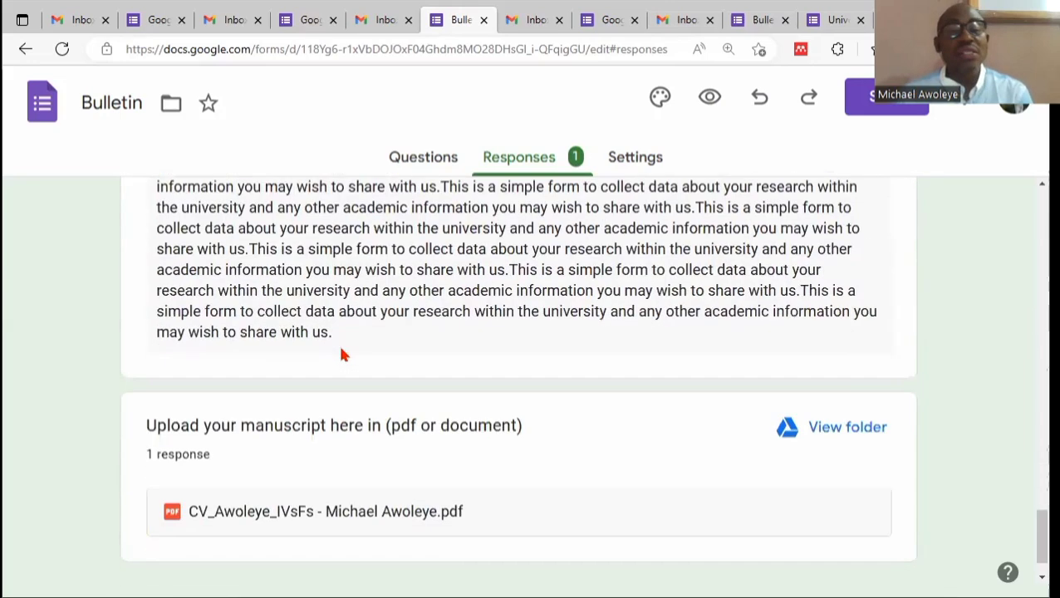
{"action": "scroll", "coordinate": [391, 350], "scroll_direction": "down", "scroll_amount": 1}
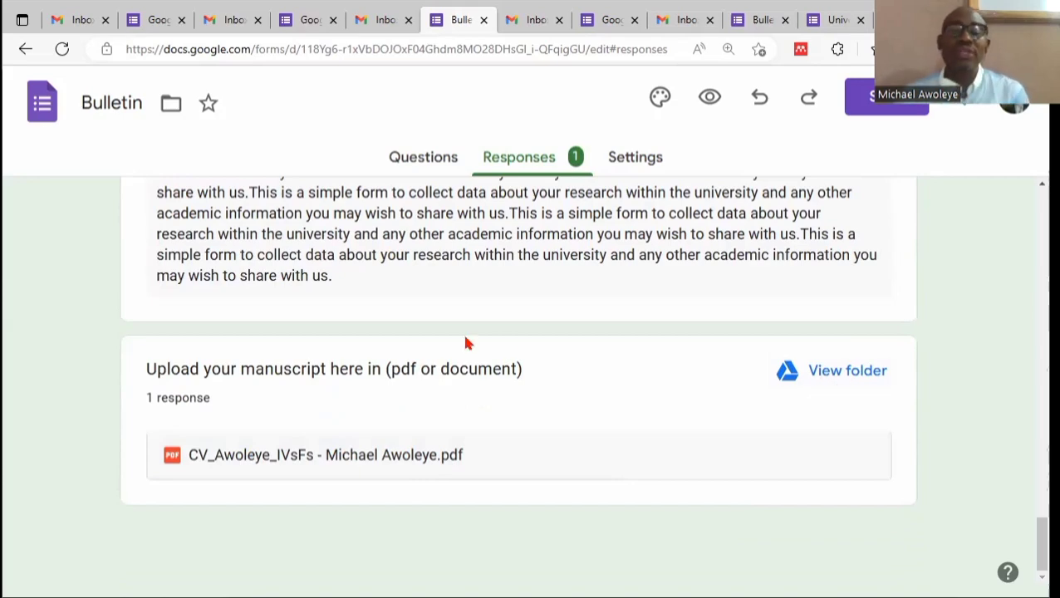
Step: Download all of the Bulletin form's responses as a .csv file
{"action": "scroll", "coordinate": [466, 343], "scroll_direction": "up", "scroll_amount": 5}
{"action": "scroll", "coordinate": [465, 343], "scroll_direction": "up", "scroll_amount": 15}
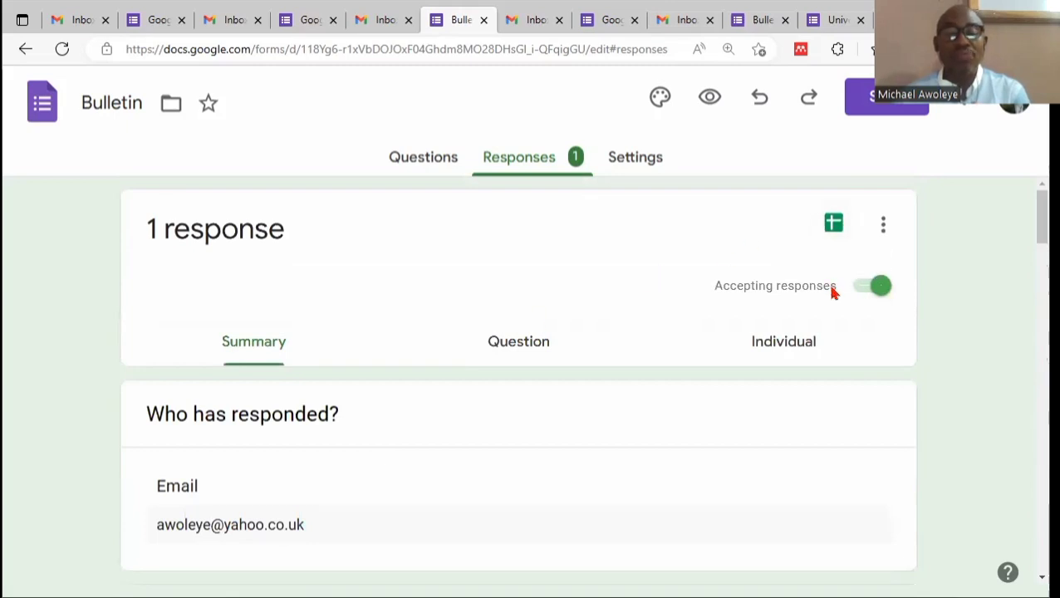
{"action": "left_click", "coordinate": [884, 231]}
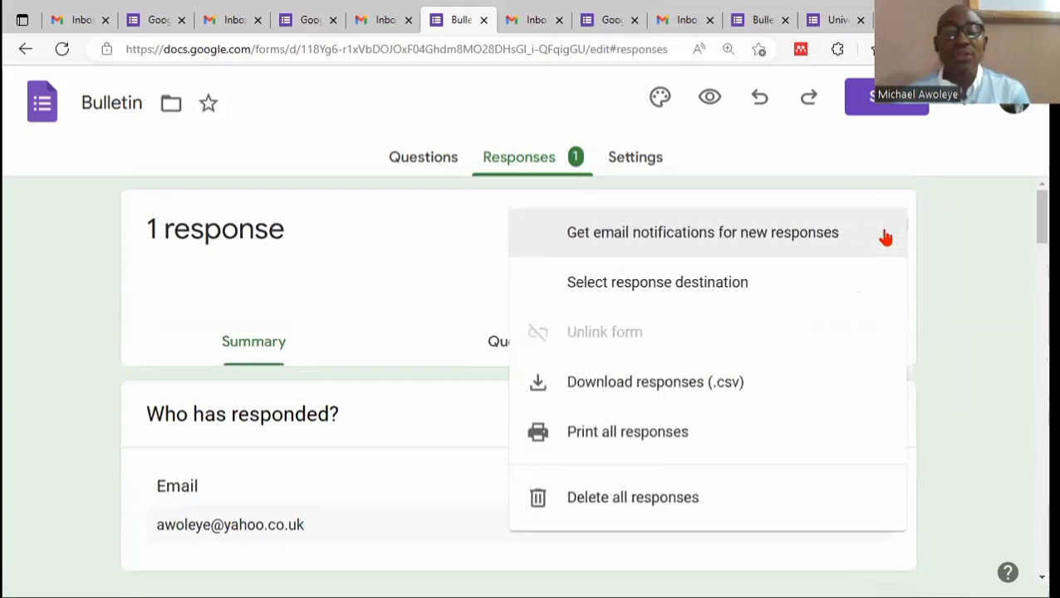
{"action": "left_click", "coordinate": [684, 384]}
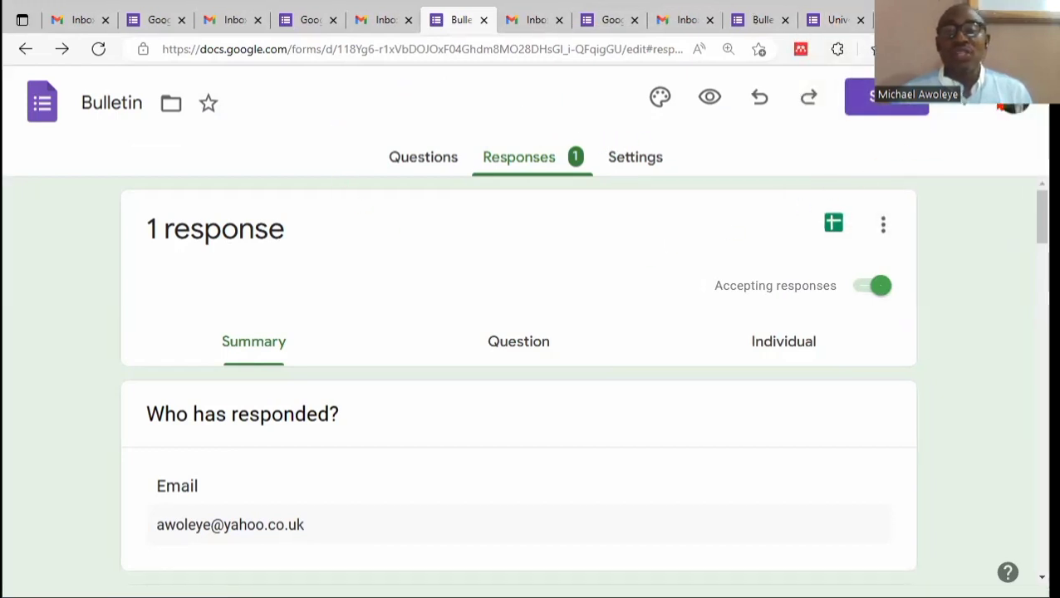
Step: View the signed-in Google account's details, and look up Forms in the Google apps list from the Forms home page
{"action": "left_click", "coordinate": [1014, 101]}
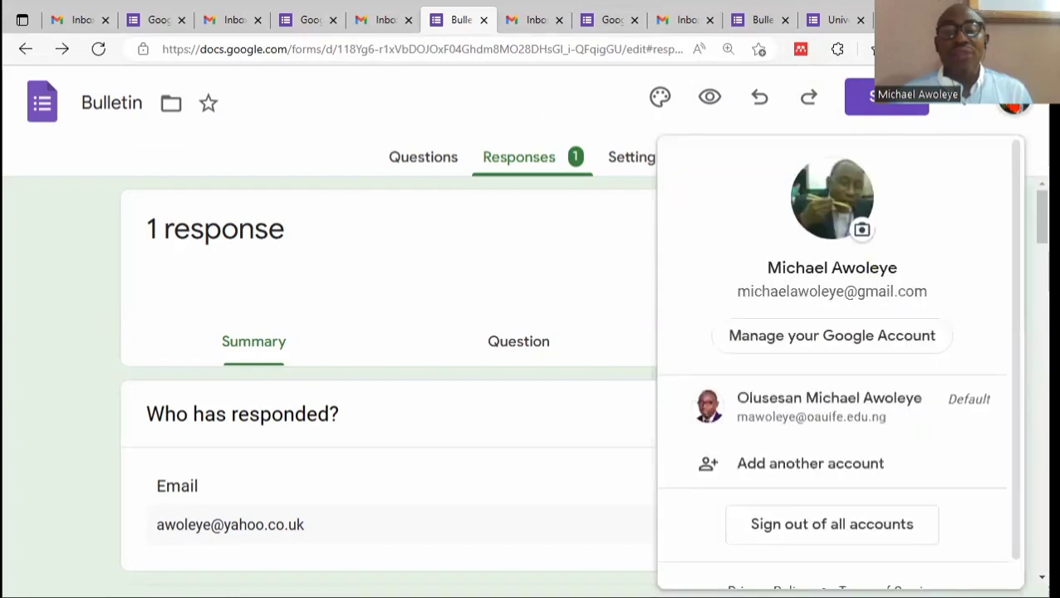
{"action": "left_click", "coordinate": [266, 101]}
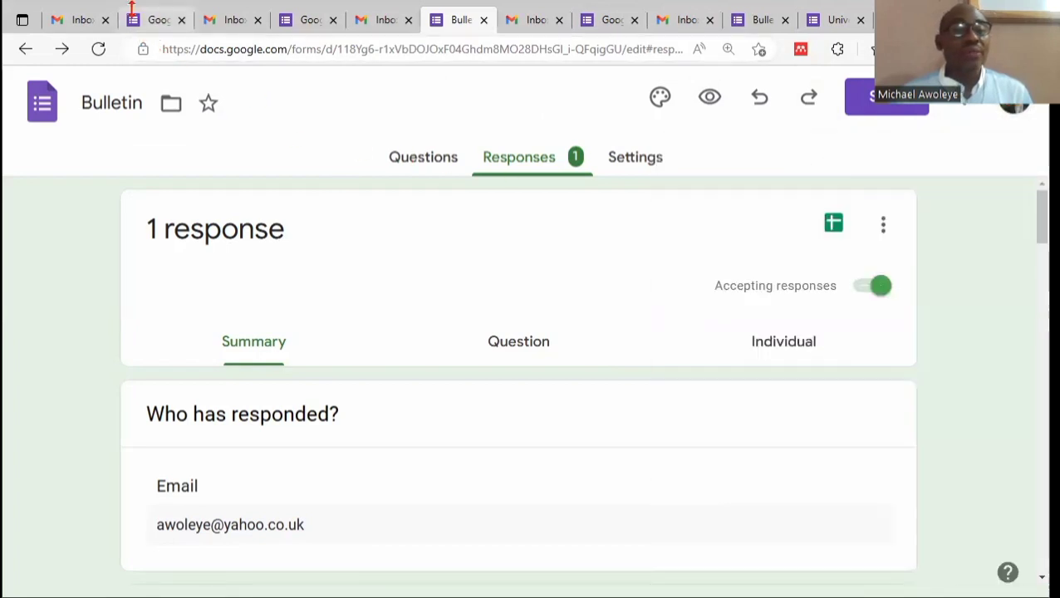
{"action": "left_click", "coordinate": [156, 20]}
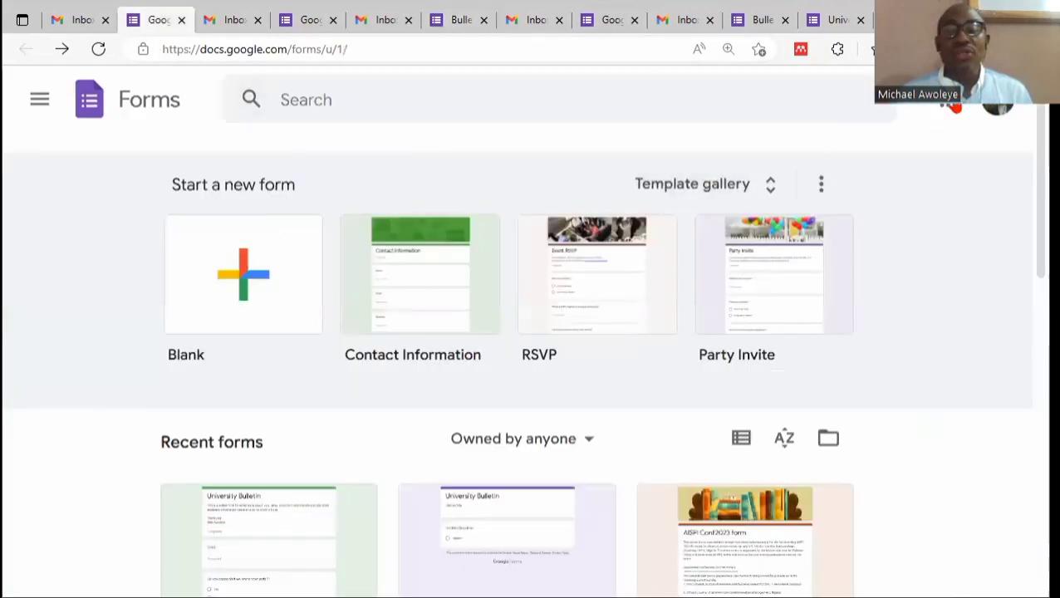
{"action": "left_click", "coordinate": [948, 101]}
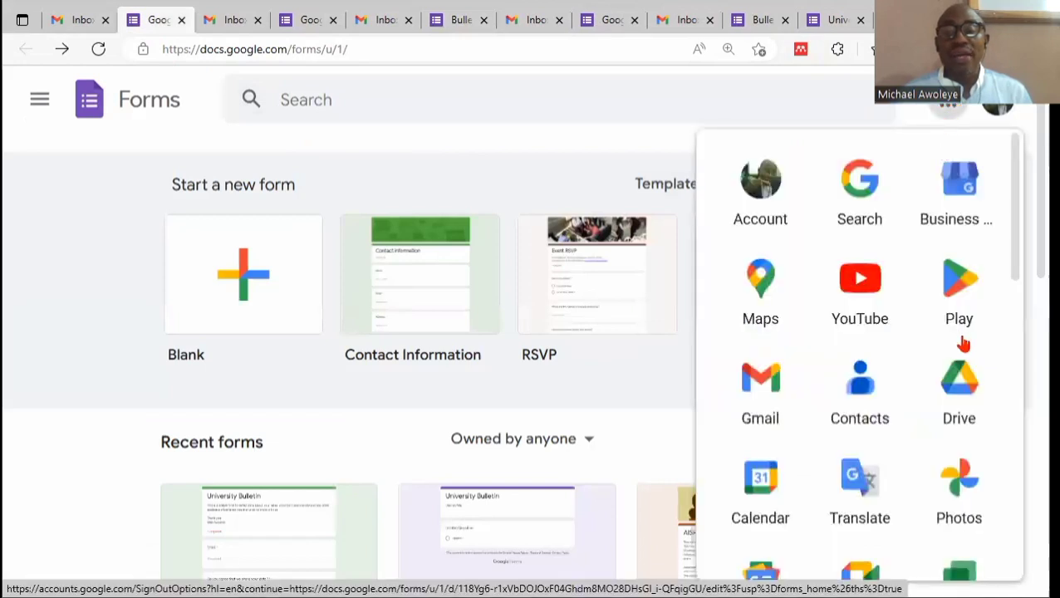
{"action": "scroll", "coordinate": [962, 345], "scroll_direction": "down", "scroll_amount": 5}
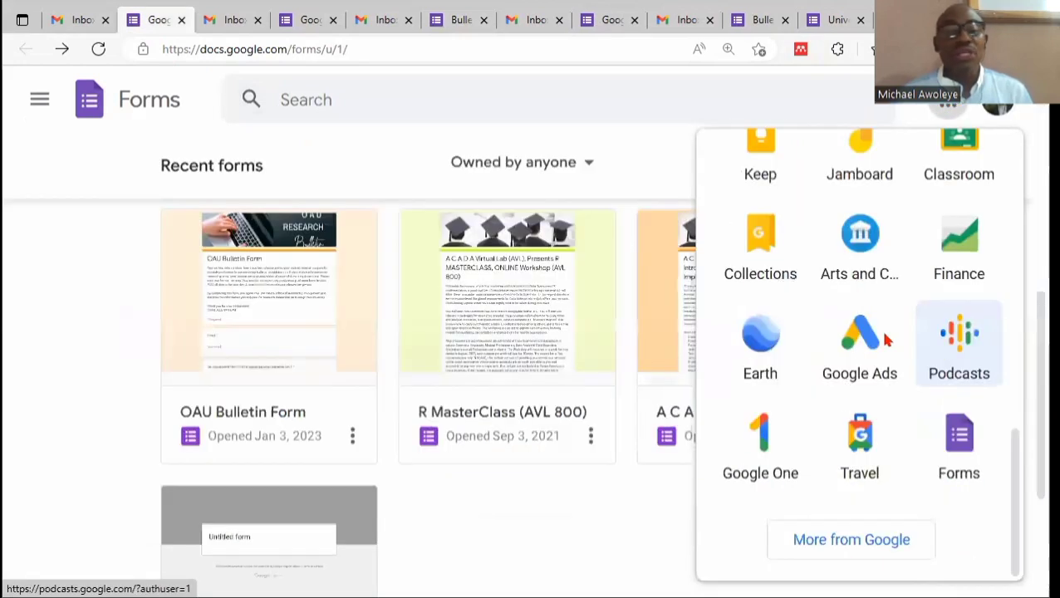
{"action": "scroll", "coordinate": [166, 267], "scroll_direction": "up", "scroll_amount": 4}
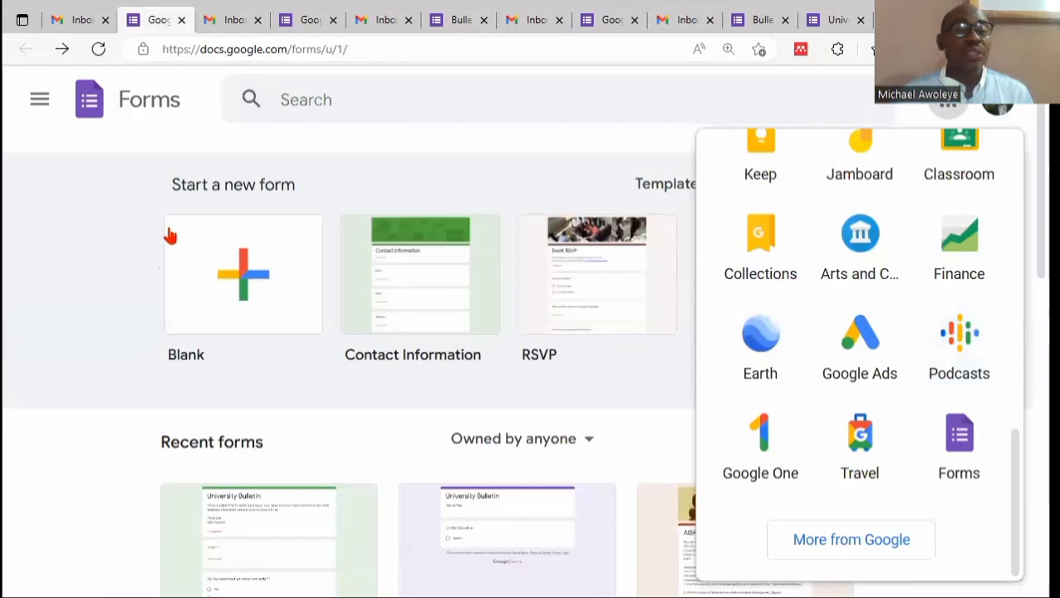
{"action": "left_click", "coordinate": [81, 253]}
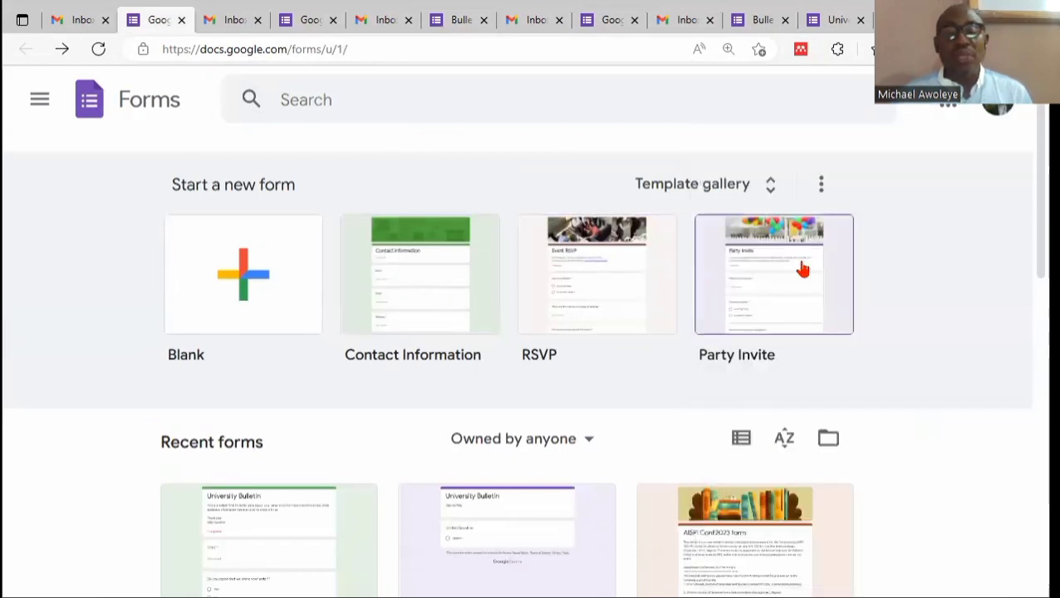
Step: Start a new blank form from the Forms home page
{"action": "left_click", "coordinate": [234, 285]}
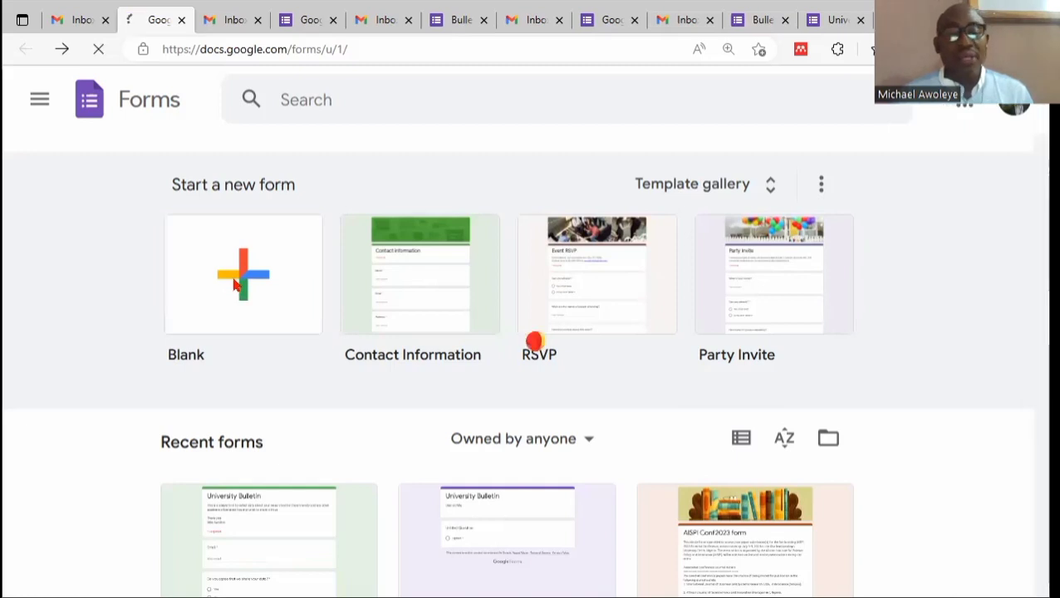